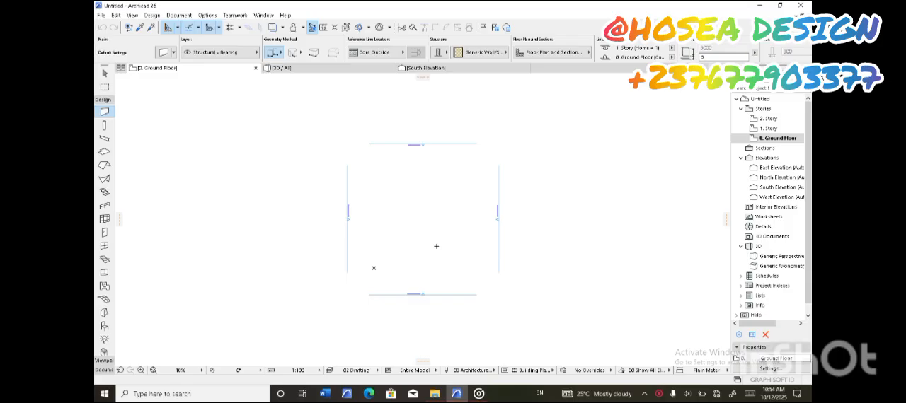
scroll(431, 242, down, 2)
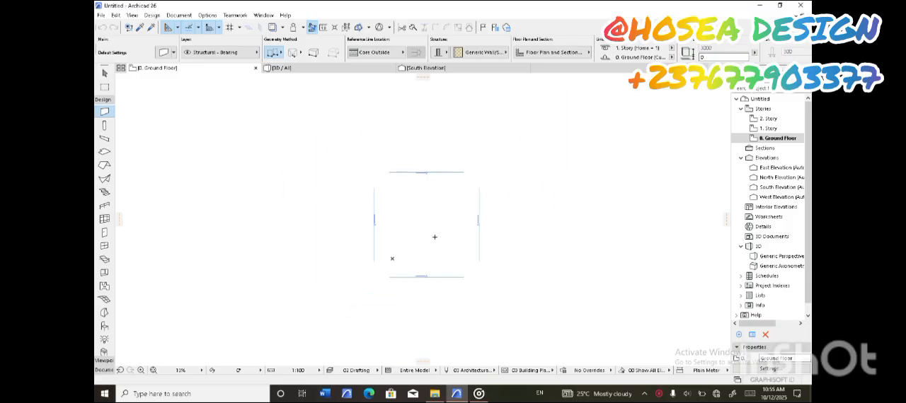
scroll(434, 237, up, 2)
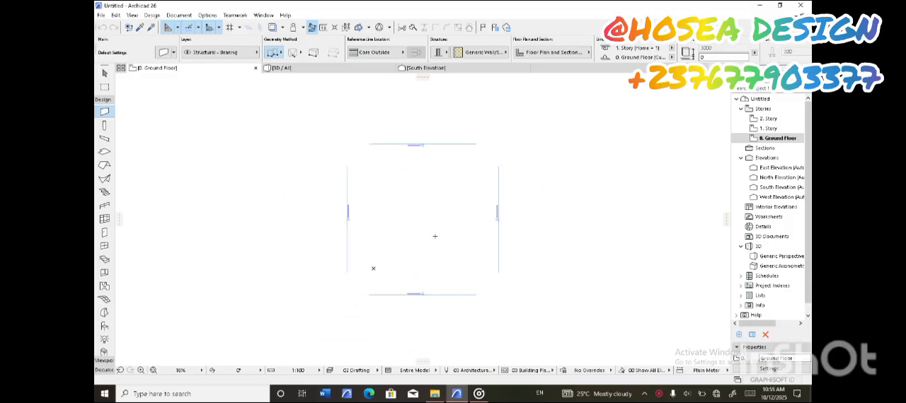
scroll(435, 237, up, 2)
scroll(434, 237, up, 2)
scroll(435, 236, down, 4)
scroll(435, 236, up, 2)
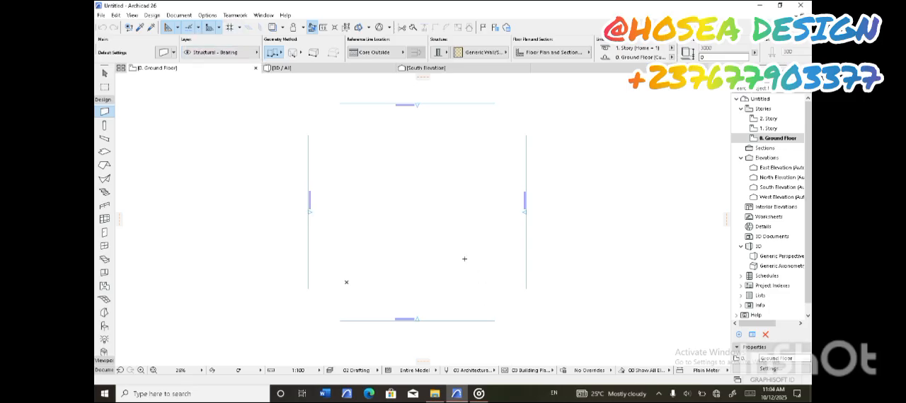
Set the project's working length unit to centimeter with 2 decimals
click(209, 15)
mouse_move(246, 148)
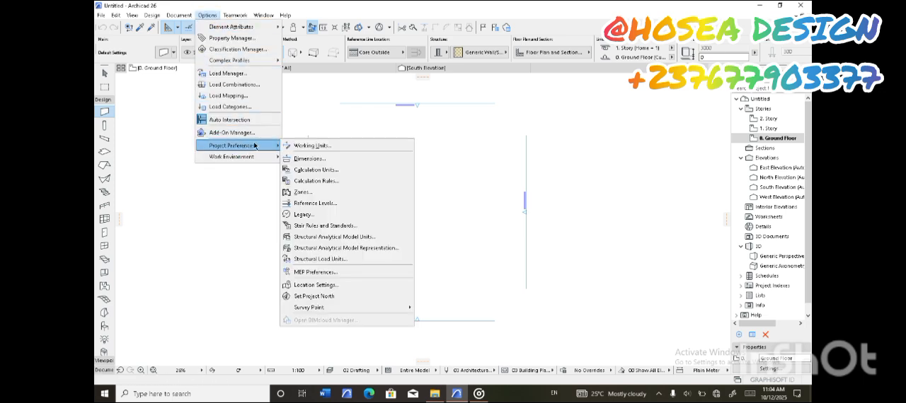
click(308, 147)
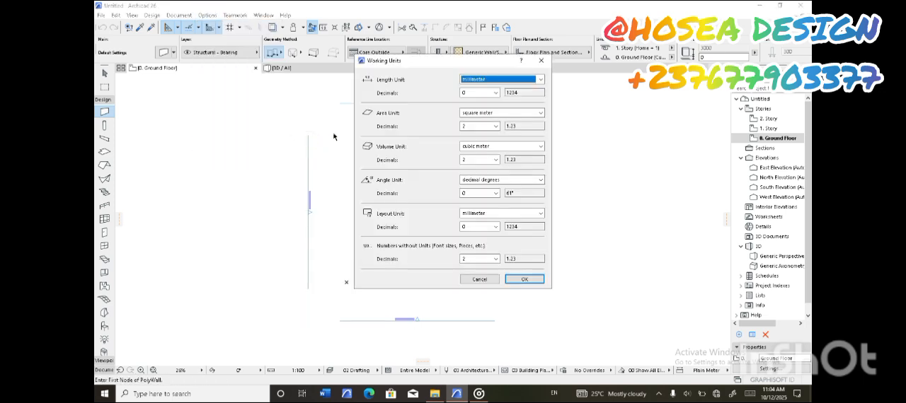
click(540, 79)
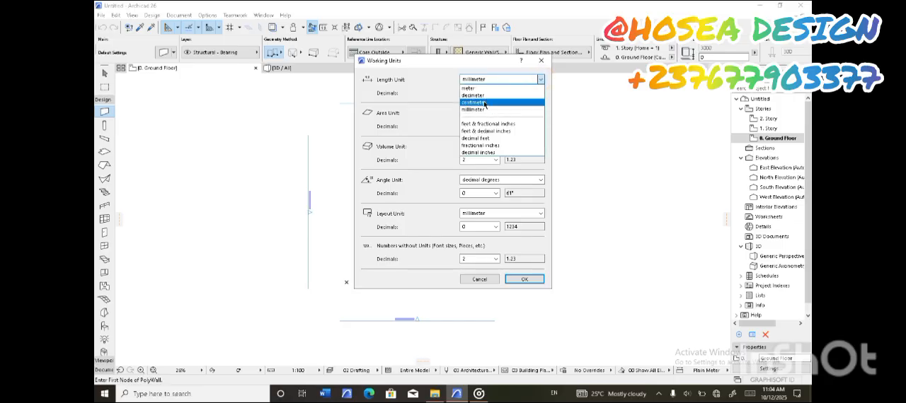
click(474, 103)
click(476, 92)
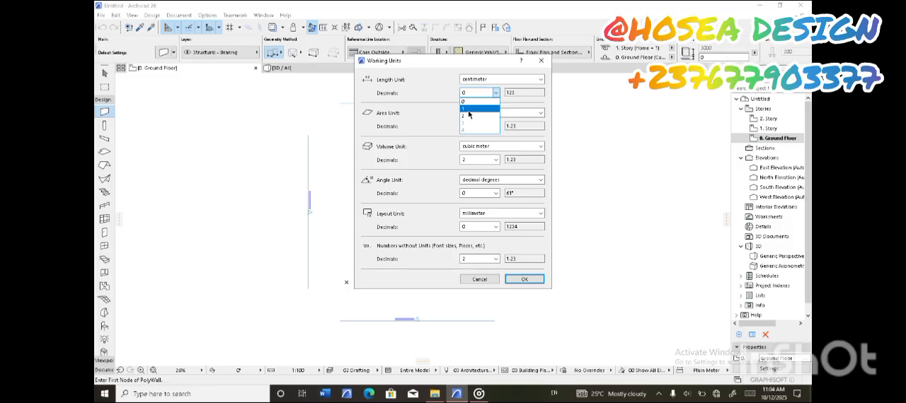
click(469, 116)
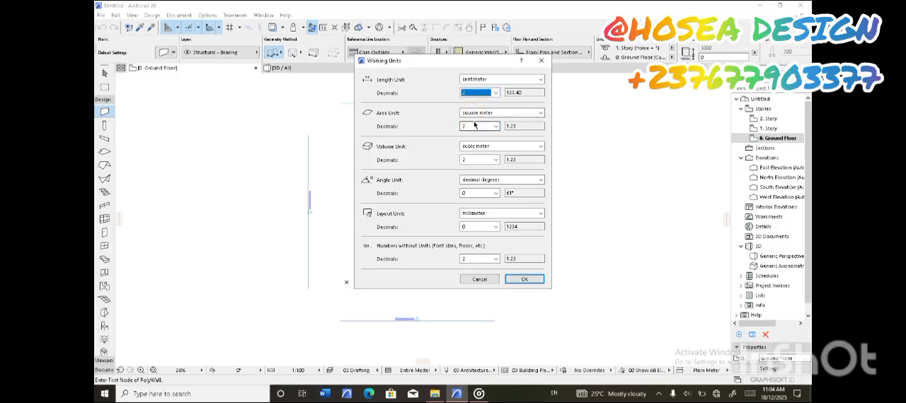
Keep the area unit as square meter, adjust the layout unit and its decimals, and apply the working units
click(480, 113)
click(478, 135)
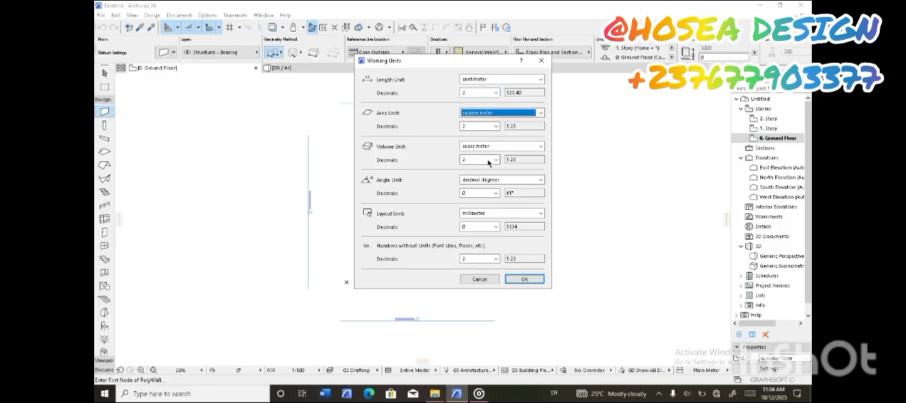
click(478, 213)
click(473, 228)
click(490, 226)
click(469, 250)
click(525, 279)
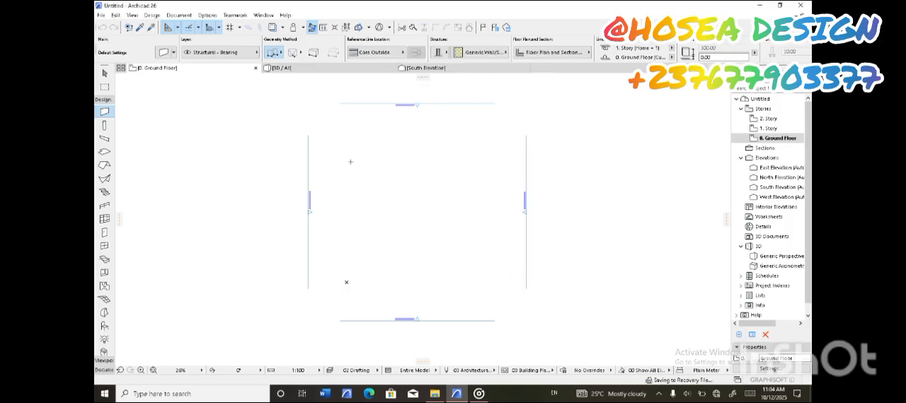
Set the project's linear dimensions to centimeter with 2 decimals and apply the preference
click(208, 15)
mouse_move(248, 147)
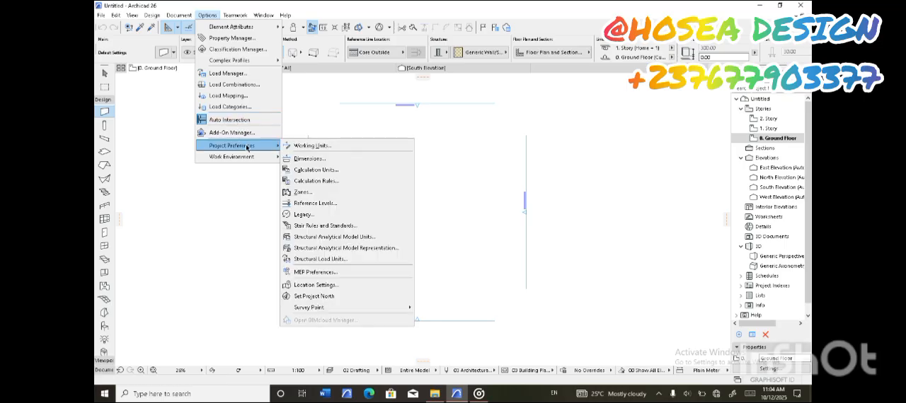
click(312, 159)
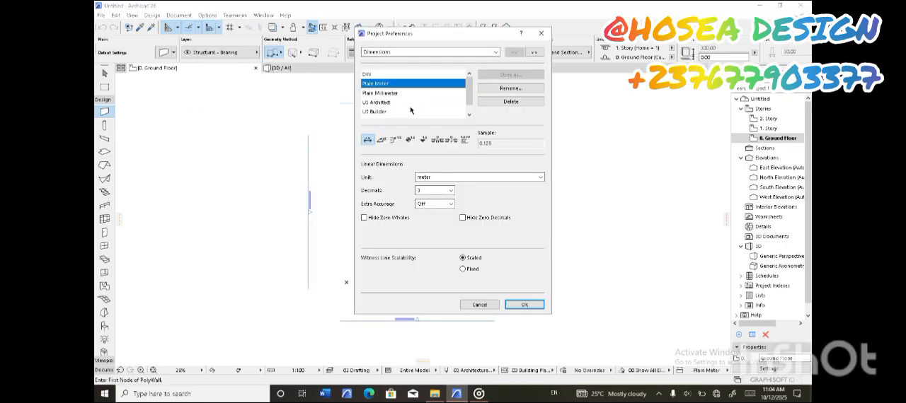
click(445, 180)
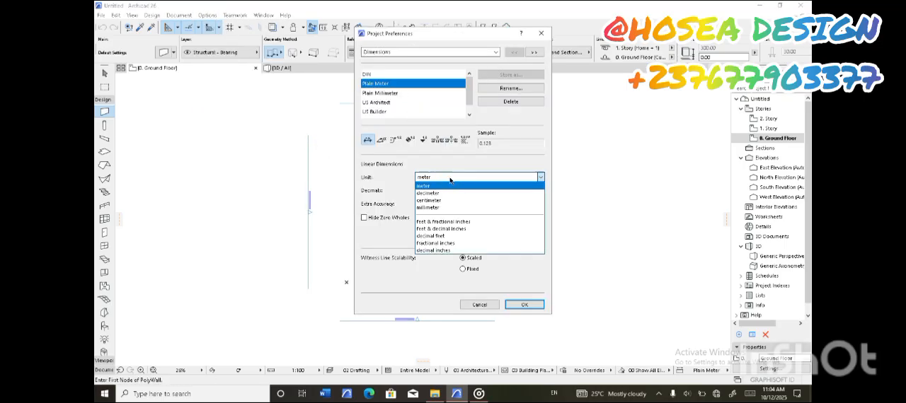
click(430, 193)
click(430, 192)
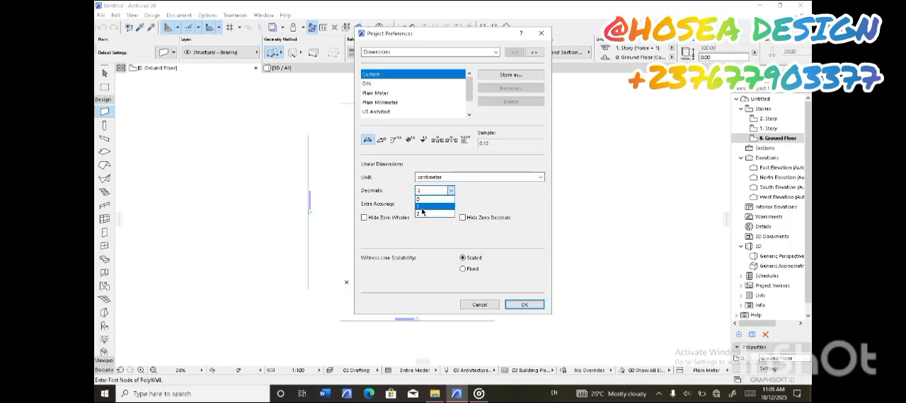
click(418, 214)
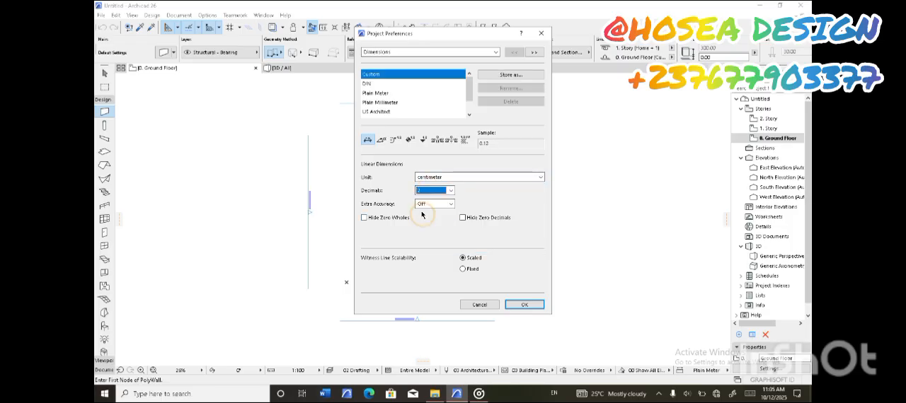
click(520, 305)
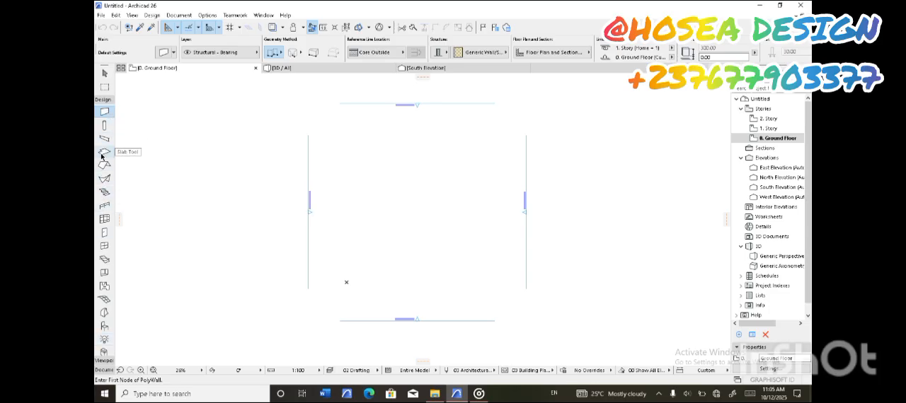
click(105, 101)
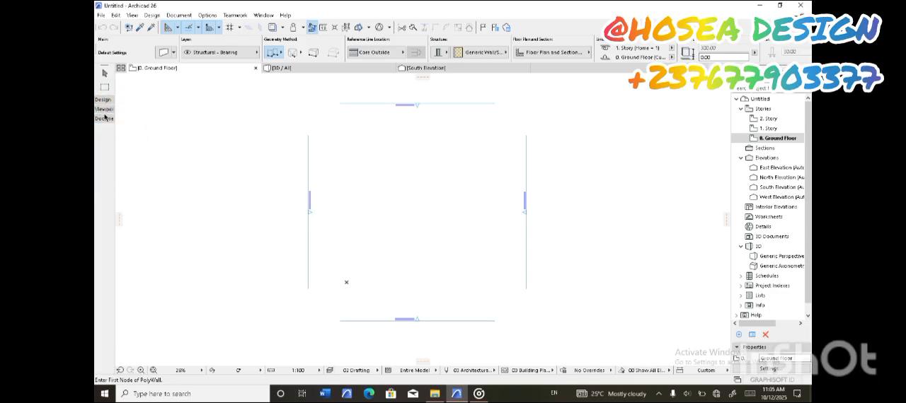
click(105, 101)
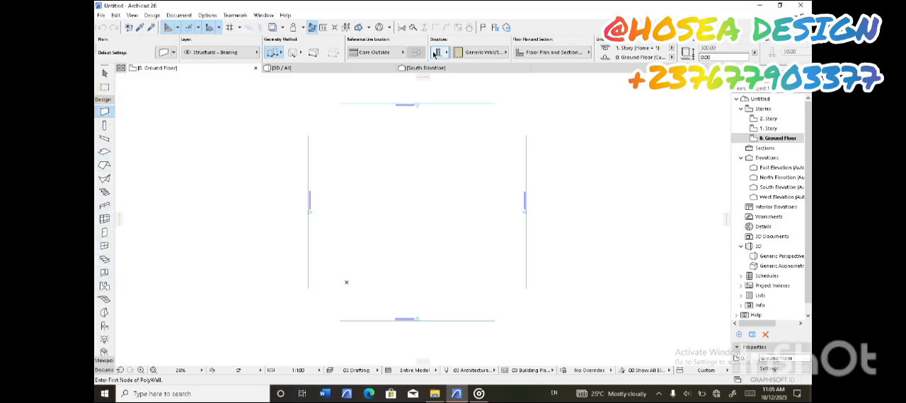
Set the wall defaults to a basic GENERIC - STRUCTURAL structure with a thickness of 15 cm
click(165, 57)
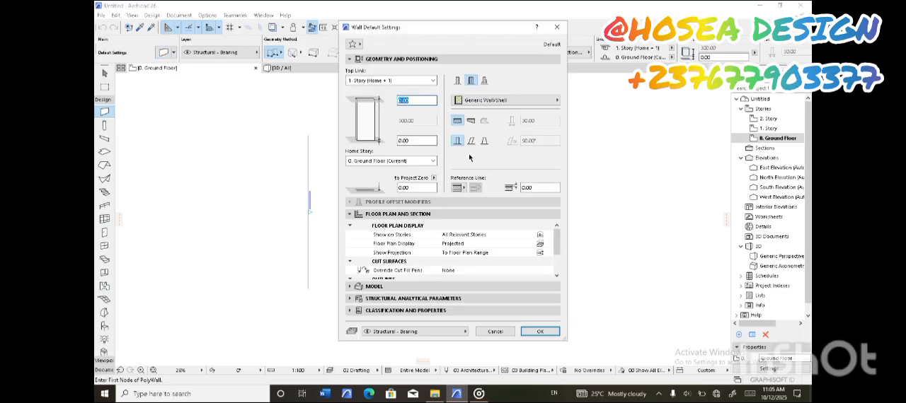
click(546, 104)
click(546, 103)
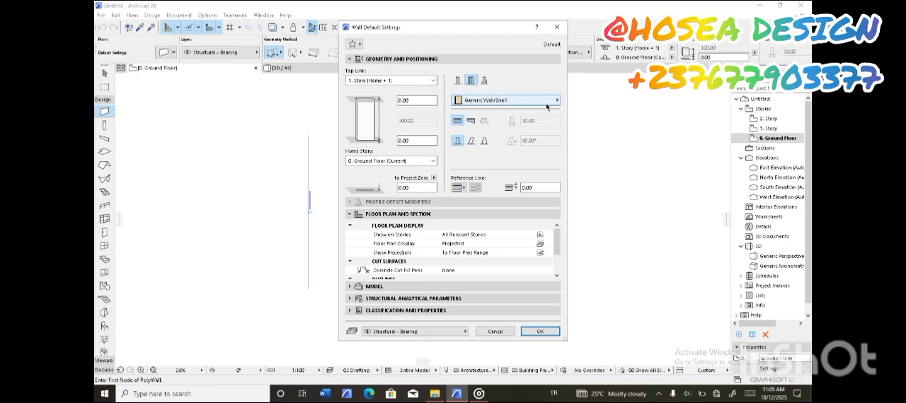
click(457, 82)
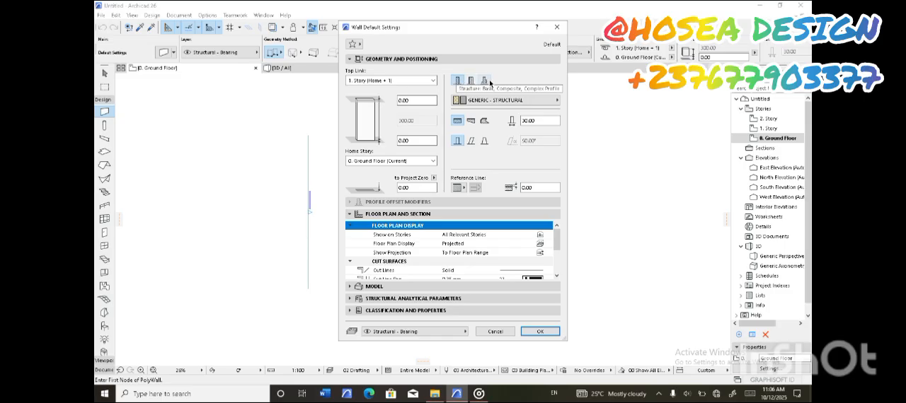
click(412, 101)
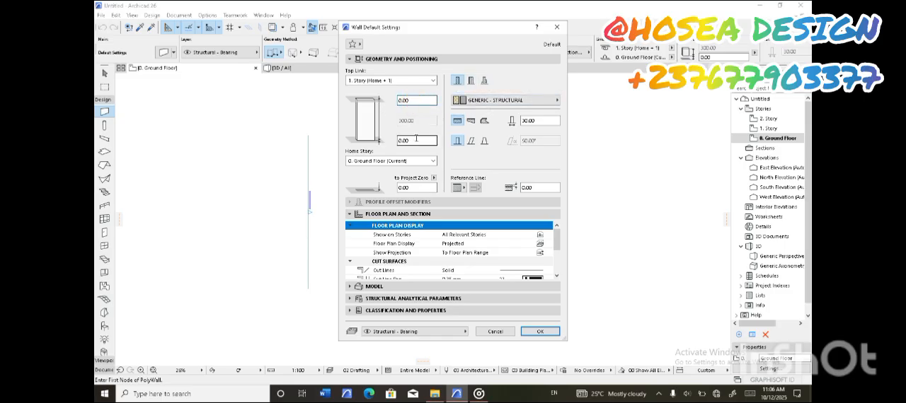
click(531, 121)
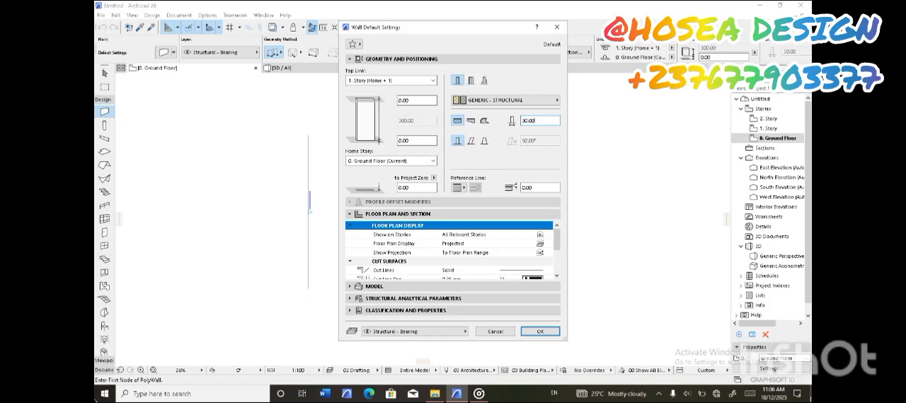
key(BackSpace)
click(540, 331)
scroll(369, 173, down, 2)
scroll(370, 173, up, 3)
scroll(368, 172, down, 2)
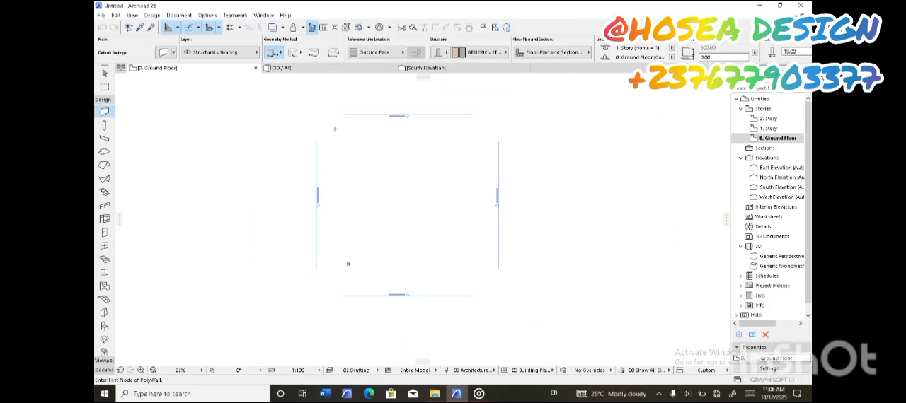
scroll(382, 114, up, 4)
scroll(371, 271, down, 4)
scroll(422, 298, up, 4)
scroll(465, 196, down, 4)
scroll(463, 207, up, 4)
scroll(453, 210, down, 3)
scroll(296, 219, up, 3)
scroll(408, 196, down, 4)
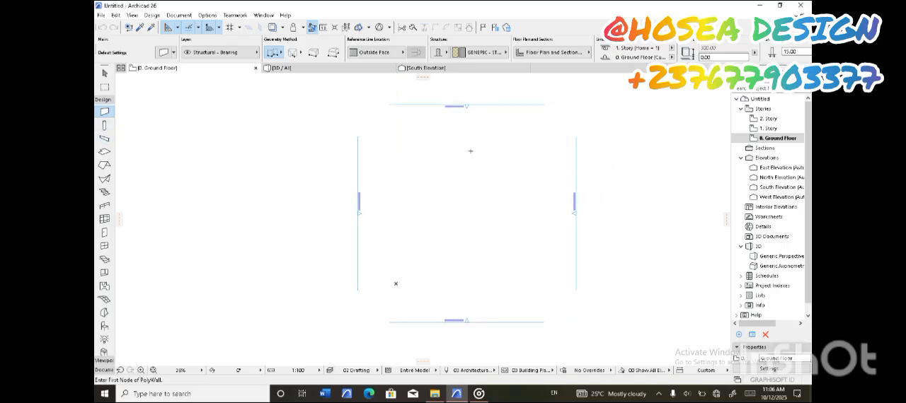
scroll(415, 220, up, 1)
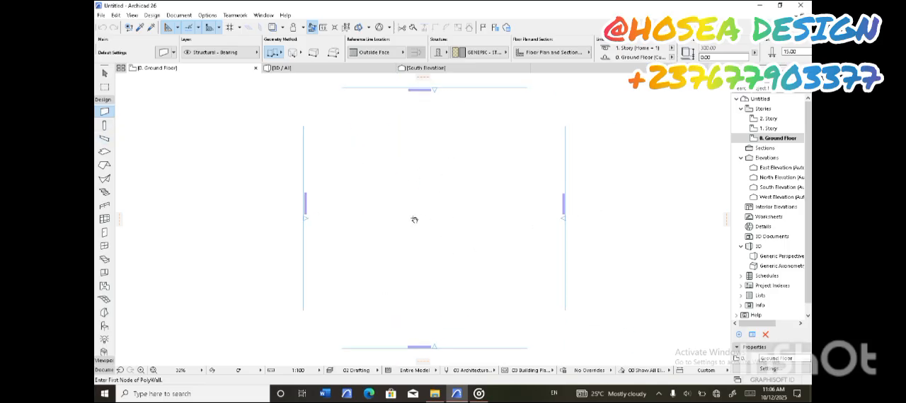
Draw one horizontal wall 1000 cm long in the upper part of the area between the elevation markers
click(366, 174)
scroll(456, 174, up, 2)
text(10)
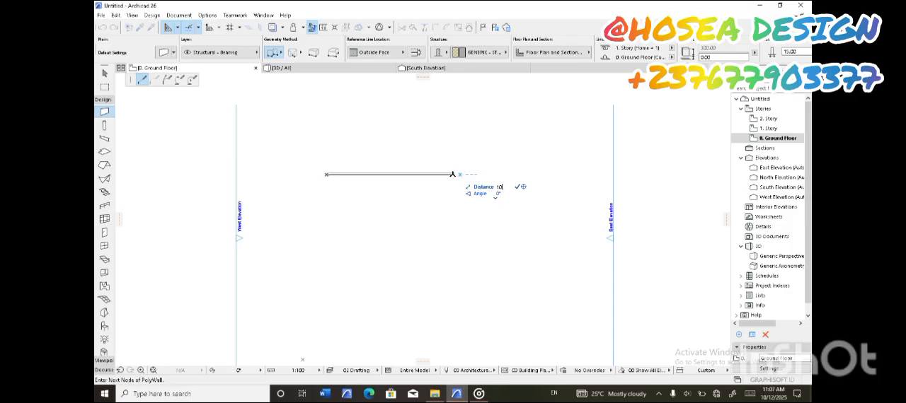
scroll(491, 181, down, 2)
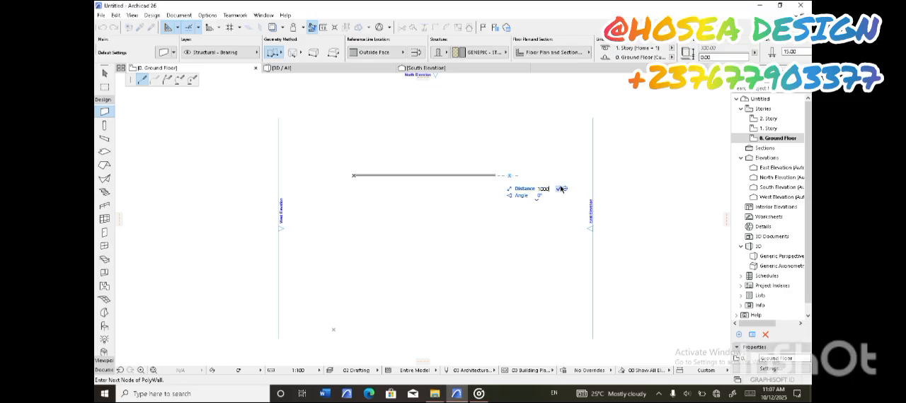
key(Return)
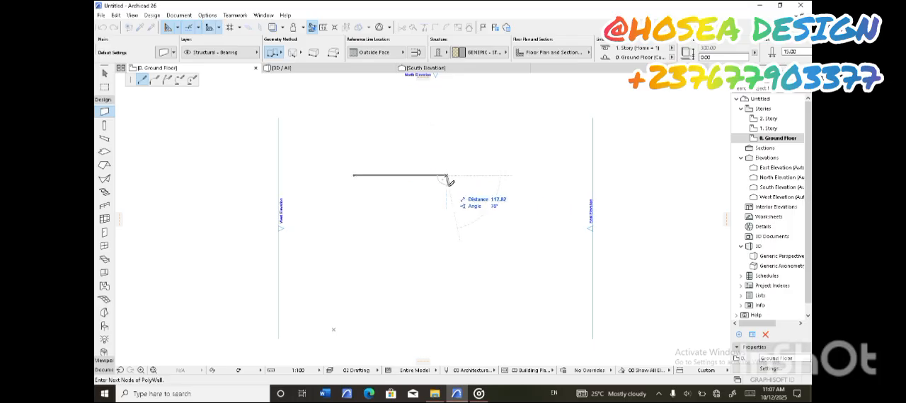
double_click(447, 174)
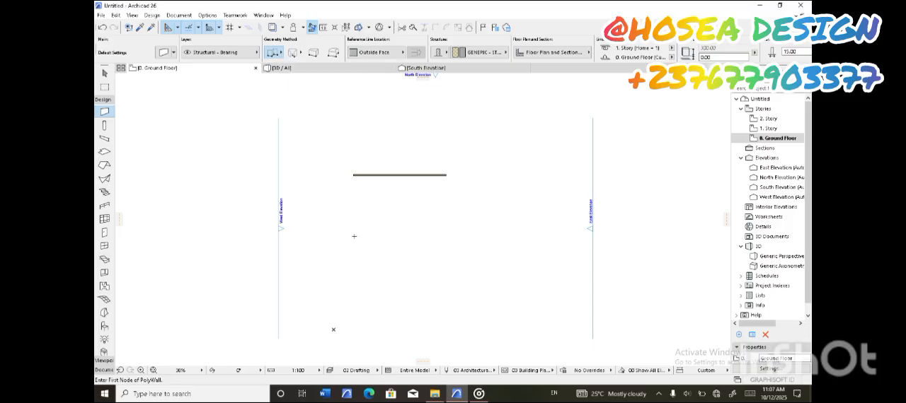
Draw three connected walls below the first one, forming a rectangle about 1377 cm wide with its west side open
click(329, 199)
click(456, 199)
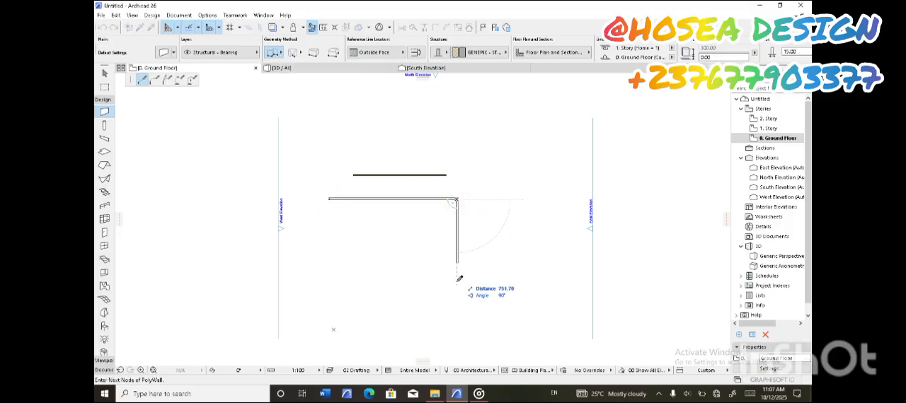
click(457, 281)
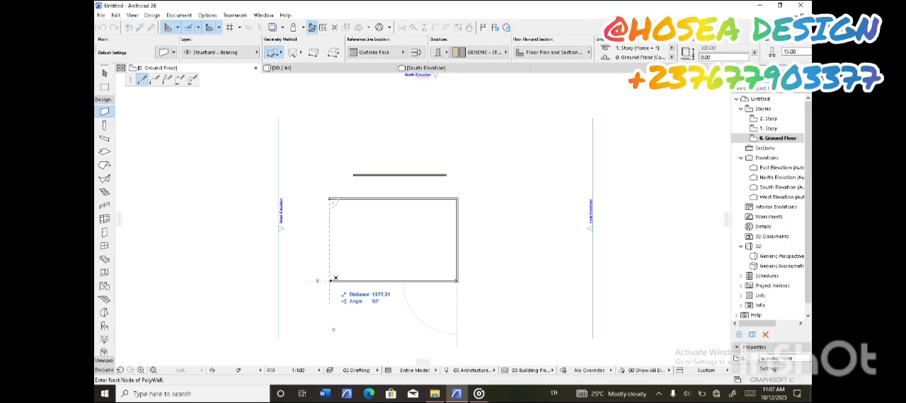
double_click(329, 281)
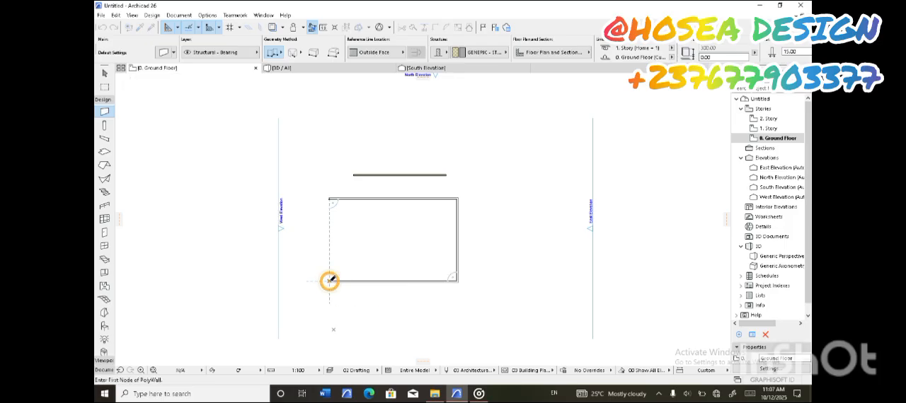
Switch to the single straight wall method and draw two walls forming a corner east of the existing ones, the horizontal one about 621 cm long
click(277, 52)
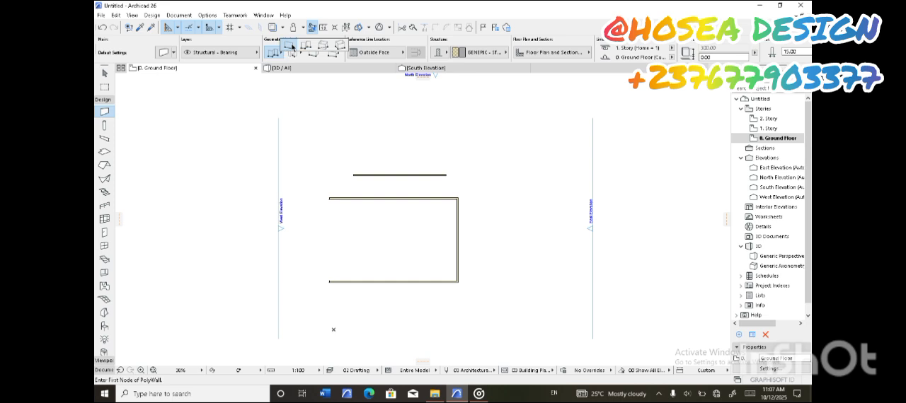
click(292, 46)
click(499, 171)
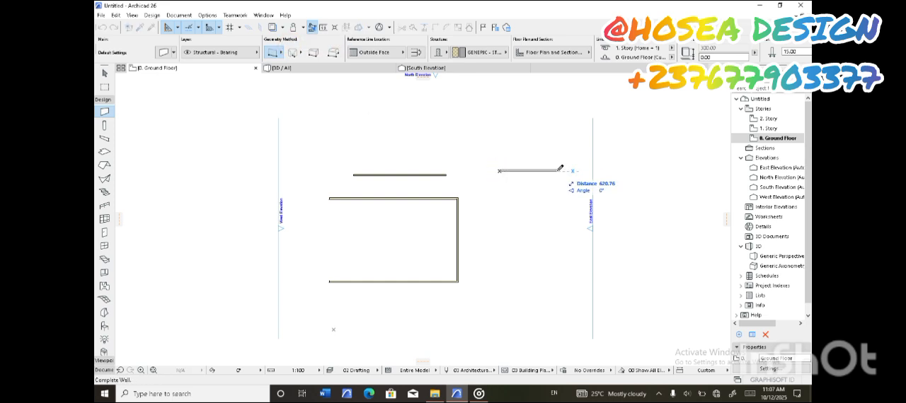
click(559, 170)
click(558, 170)
click(556, 205)
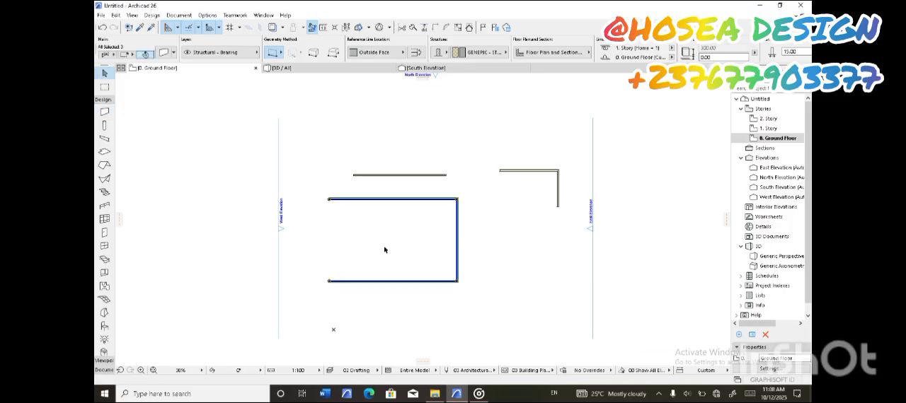
Delete the corner walls and the three-wall open rectangle, keeping only the upper 1000 cm wall
key(Delete)
drag(571, 157, 488, 227)
key(Delete)
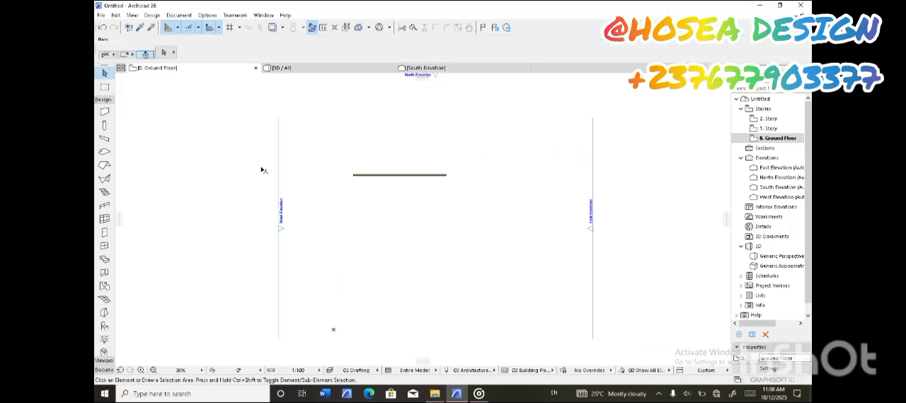
Draw the east, south and west walls from the ends of the 1000 cm wall to close a square about 1000 cm per side
click(104, 112)
scroll(434, 199, up, 5)
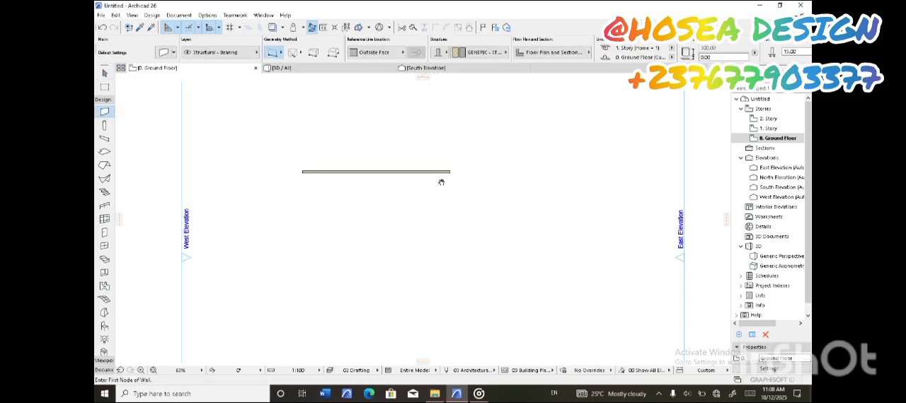
click(457, 168)
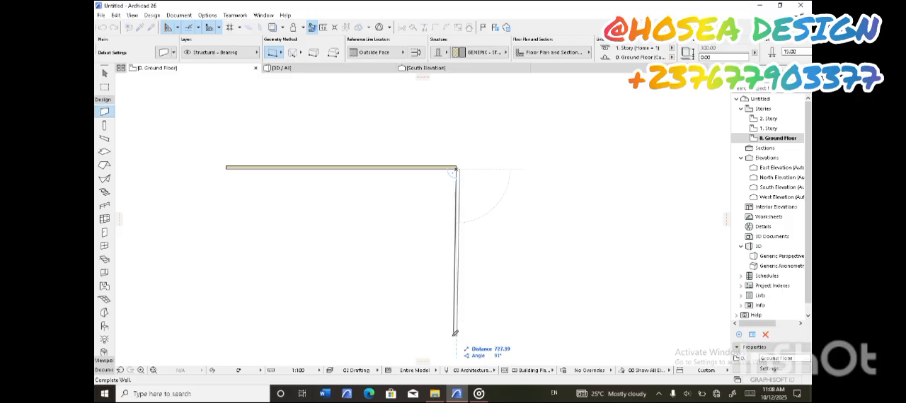
middle_drag(458, 334, 468, 271)
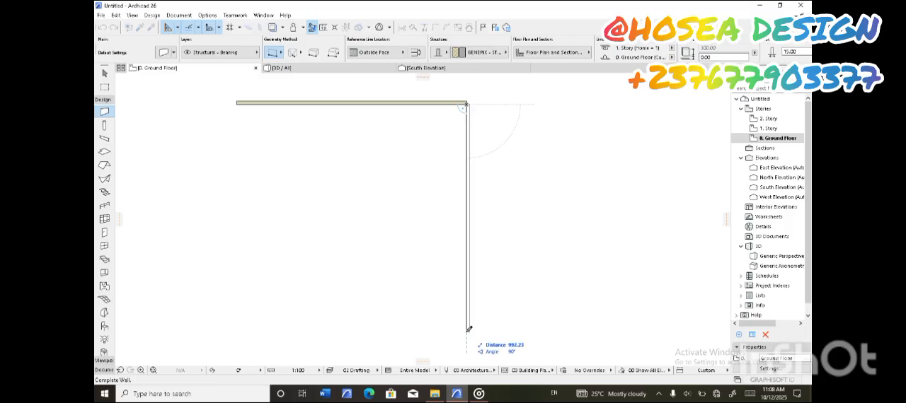
double_click(466, 332)
click(466, 332)
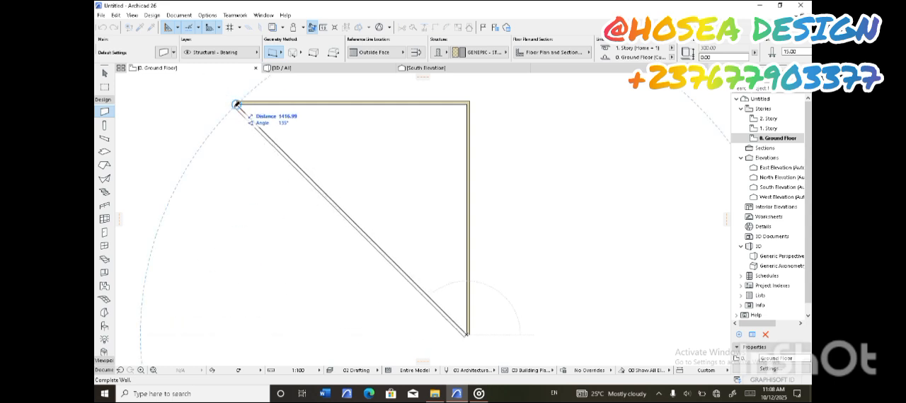
click(237, 334)
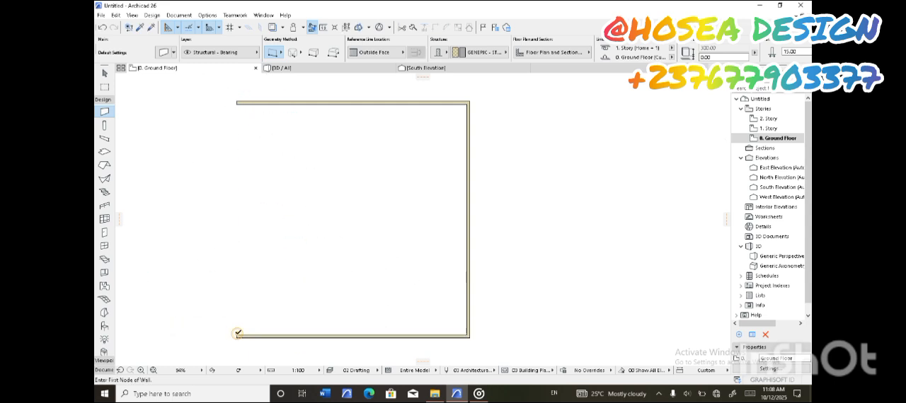
click(238, 102)
Divide the square into four rooms with one vertical and one horizontal partition wall through its centre
scroll(281, 182, down, 2)
scroll(281, 184, up, 3)
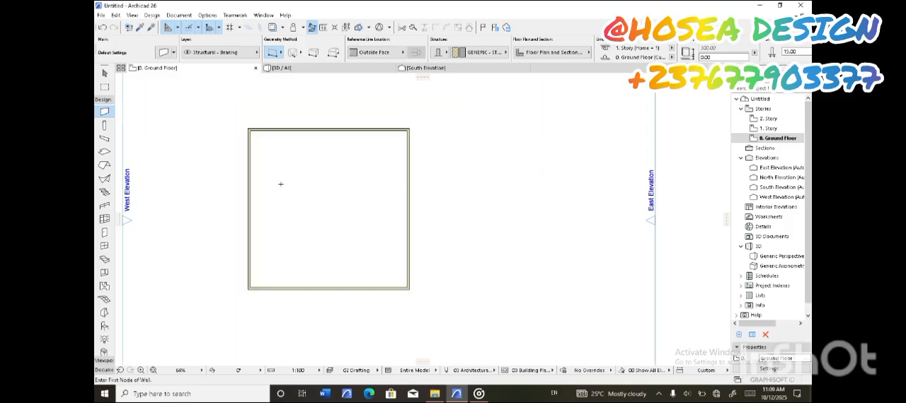
scroll(281, 184, down, 2)
scroll(279, 187, up, 1)
scroll(255, 183, down, 1)
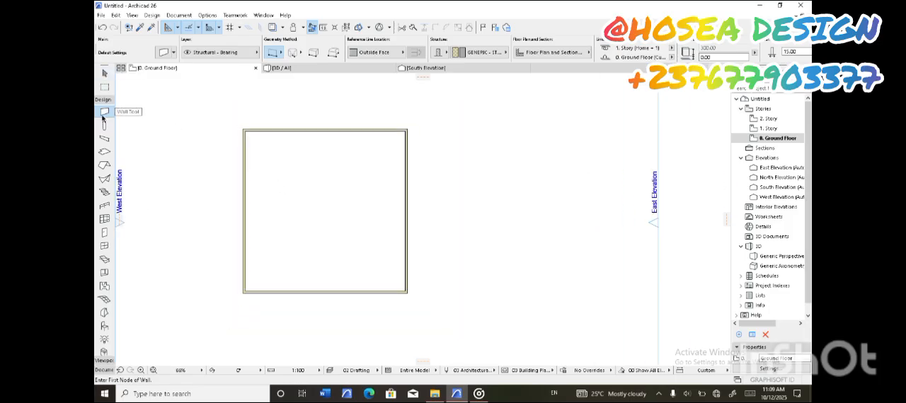
click(325, 291)
click(325, 131)
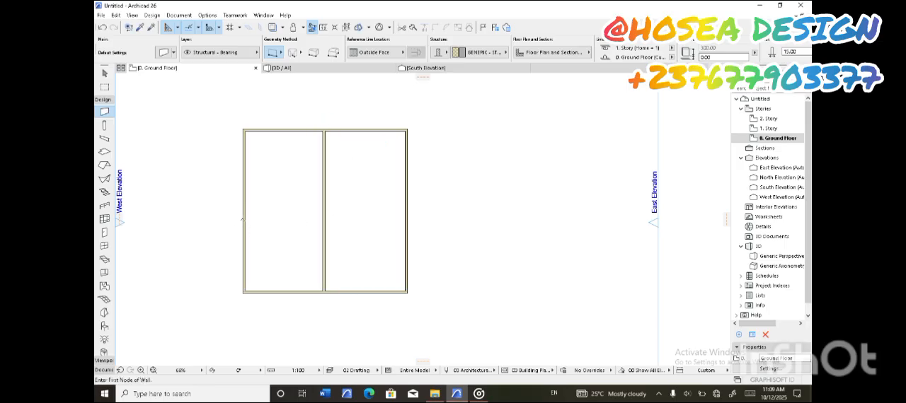
click(244, 210)
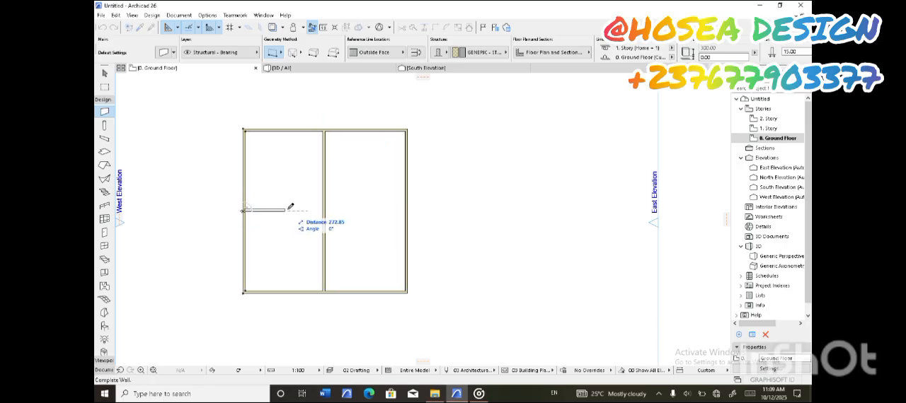
click(406, 209)
Draw a horizontal partition across the southeast room, starting at an entered distance north of its inner southeast corner
scroll(343, 198, up, 1)
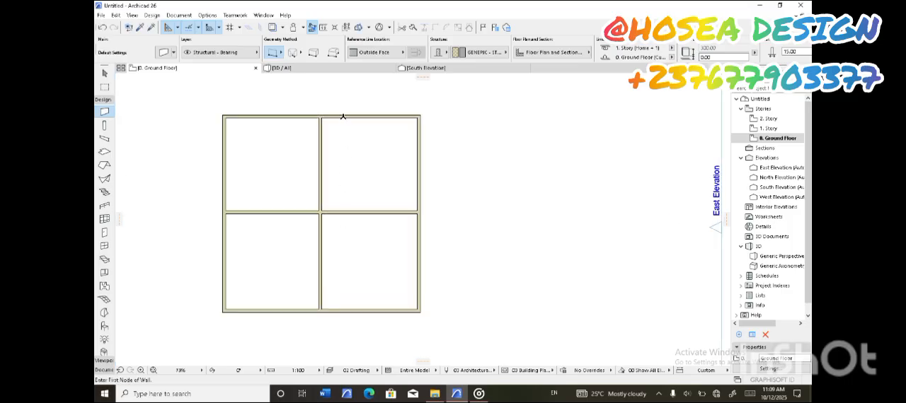
scroll(380, 242, down, 1)
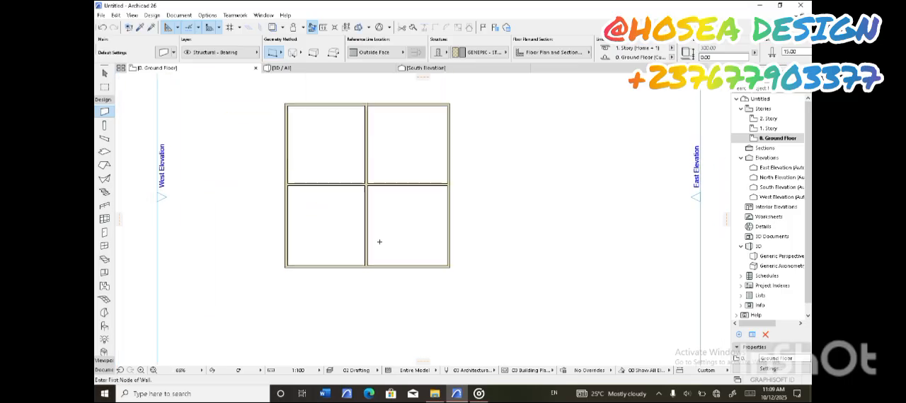
scroll(379, 242, up, 2)
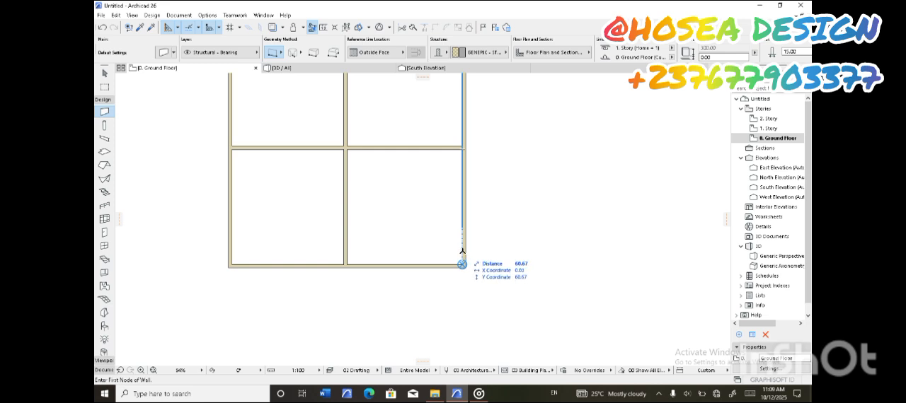
text(29)
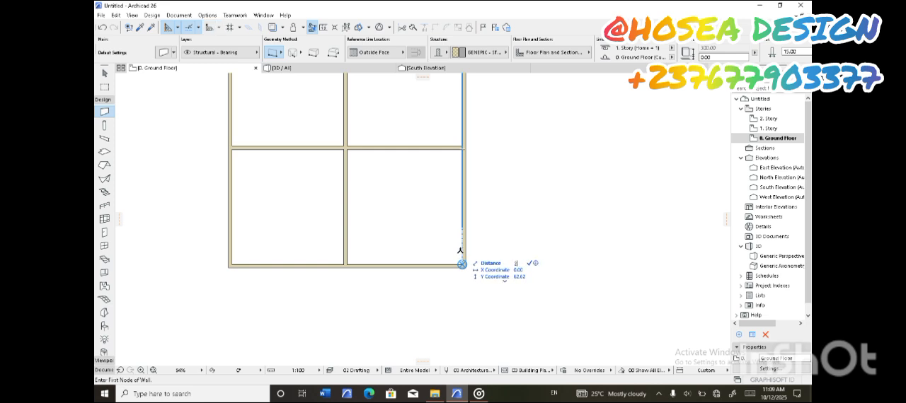
click(527, 262)
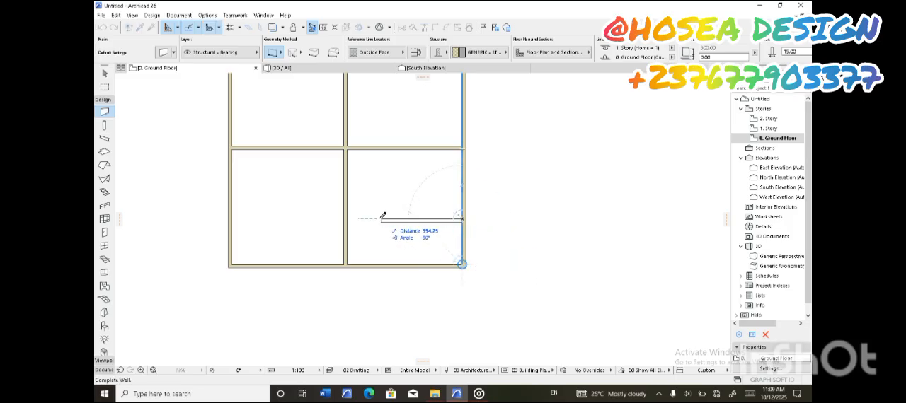
click(356, 221)
Draw a horizontal partition about 478 cm long across the middle of the northeast room, from the central wall to the east wall
scroll(363, 182, down, 3)
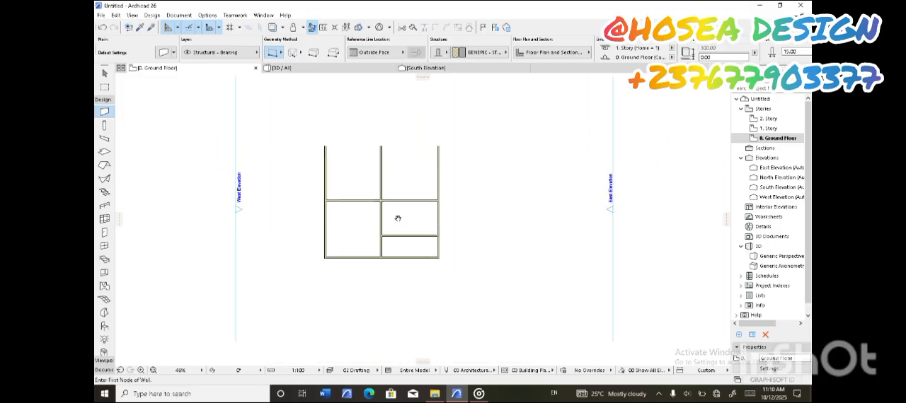
middle_drag(394, 188, 459, 218)
scroll(453, 234, up, 1)
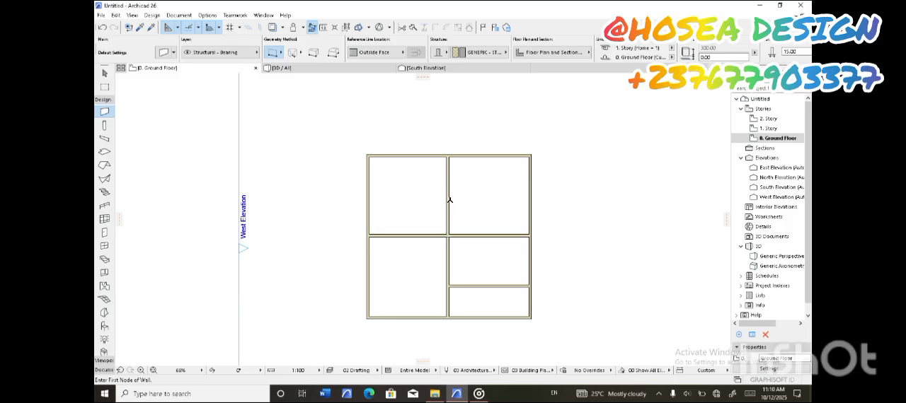
click(447, 192)
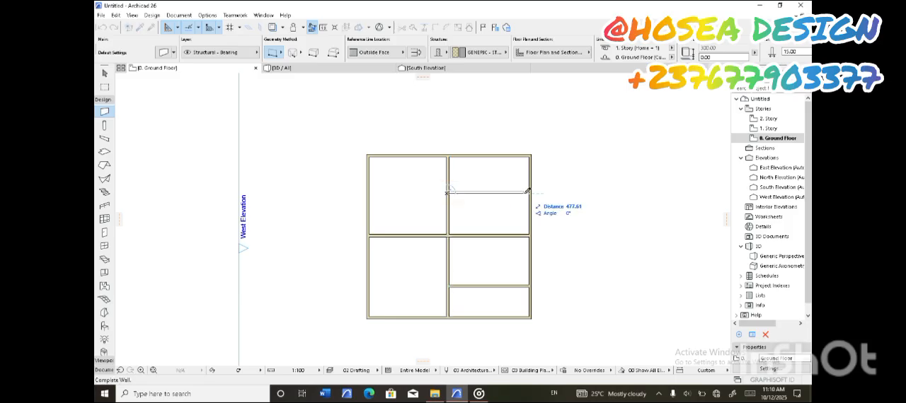
click(529, 190)
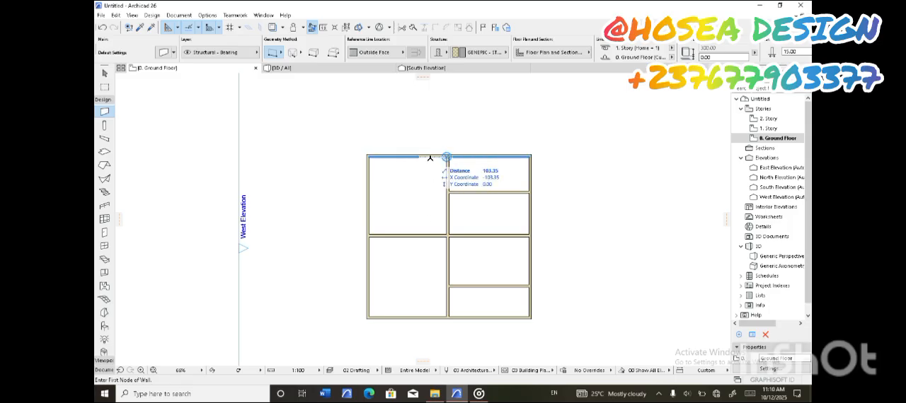
Drag a copy of the central vertical wall 200 cm to the west
click(104, 73)
click(448, 215)
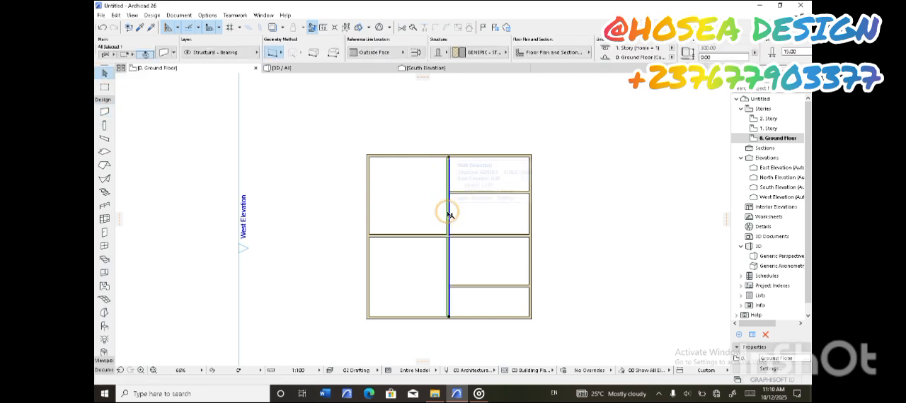
scroll(448, 210, up, 1)
click(451, 208)
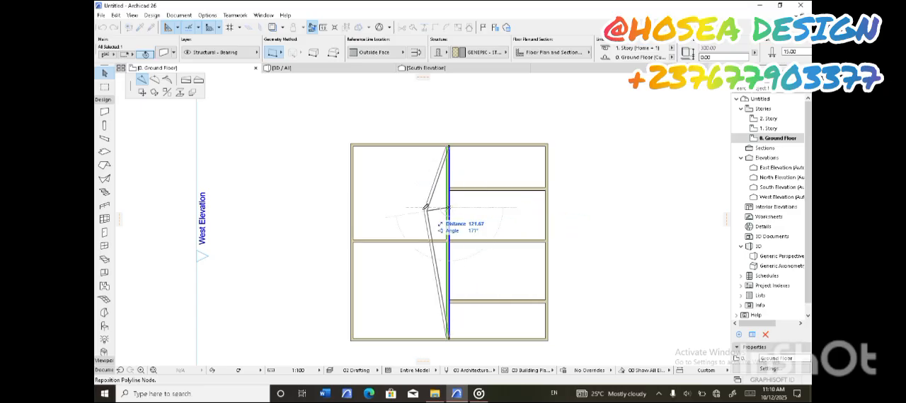
click(142, 93)
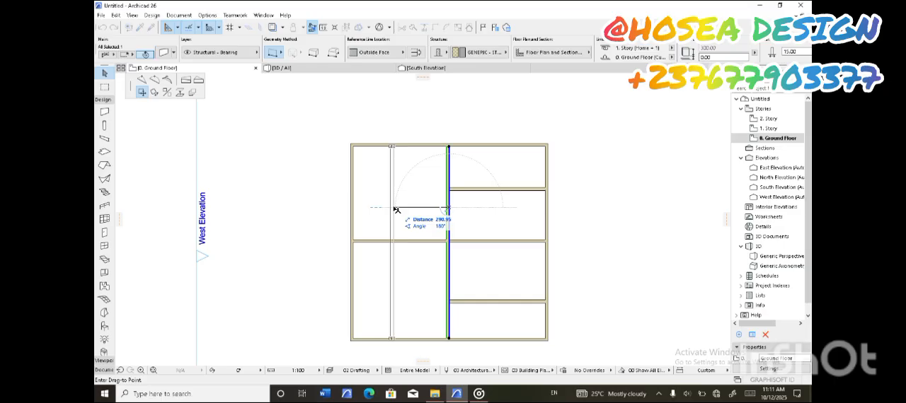
key(ctrl)
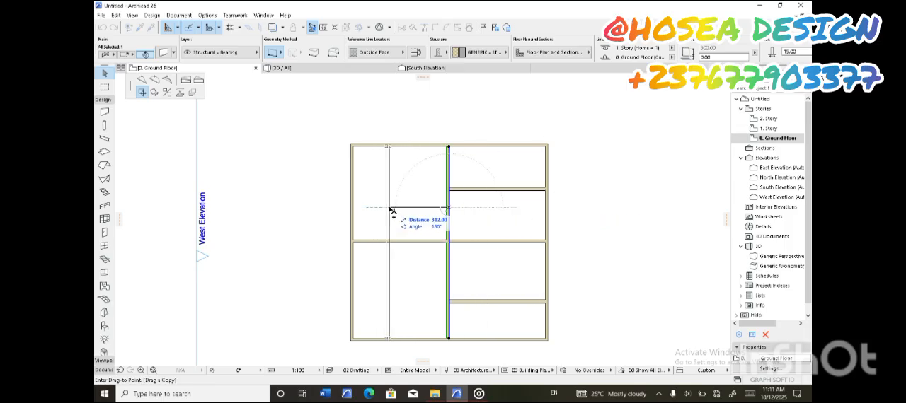
text(2)
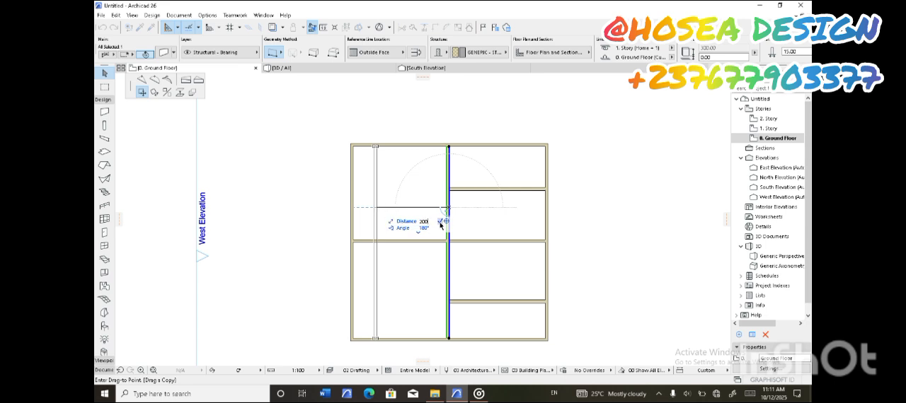
key(Return)
Measure the clear distance between the copied wall and the central wall along the north wall's inner face
scroll(414, 185, down, 2)
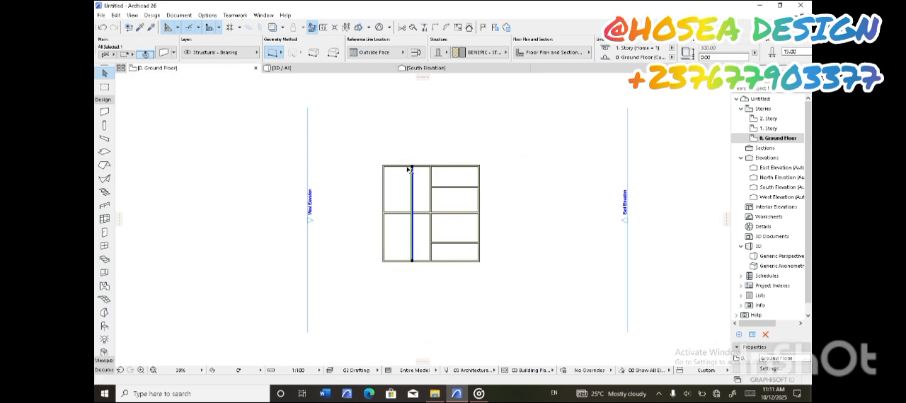
scroll(417, 166, up, 5)
click(499, 126)
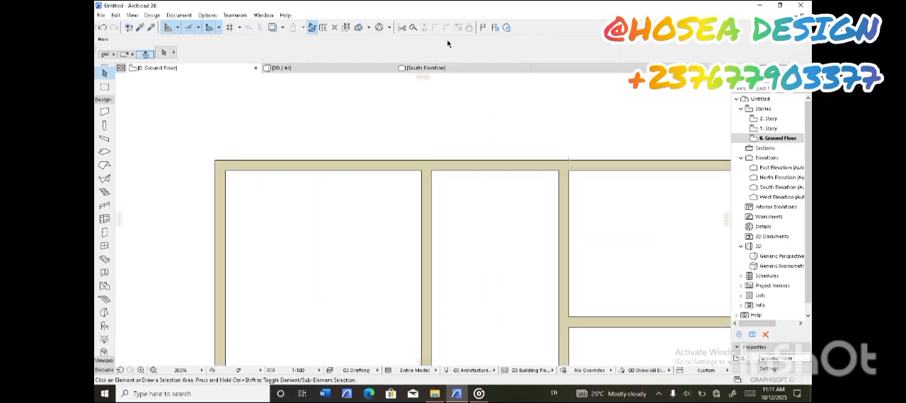
click(321, 28)
click(431, 170)
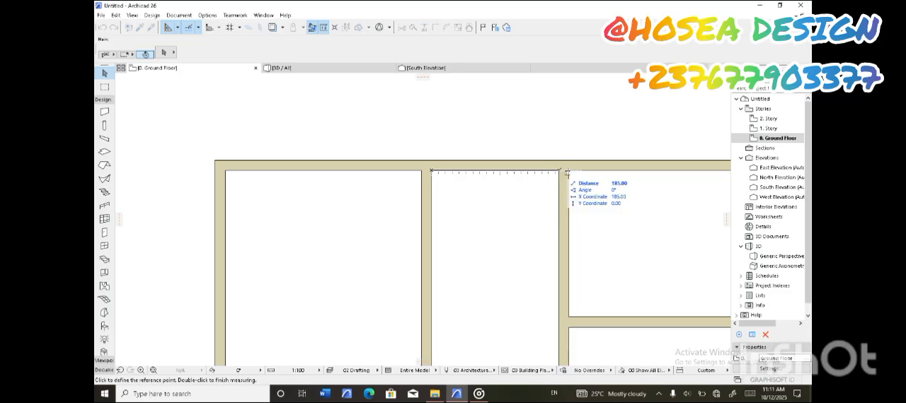
click(559, 171)
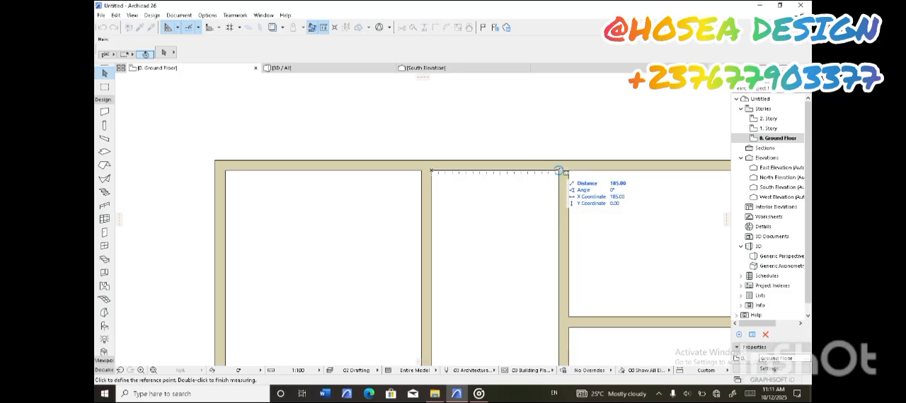
key(Escape)
Try flipping the copied wall about its reference line, then clear the selection
click(428, 192)
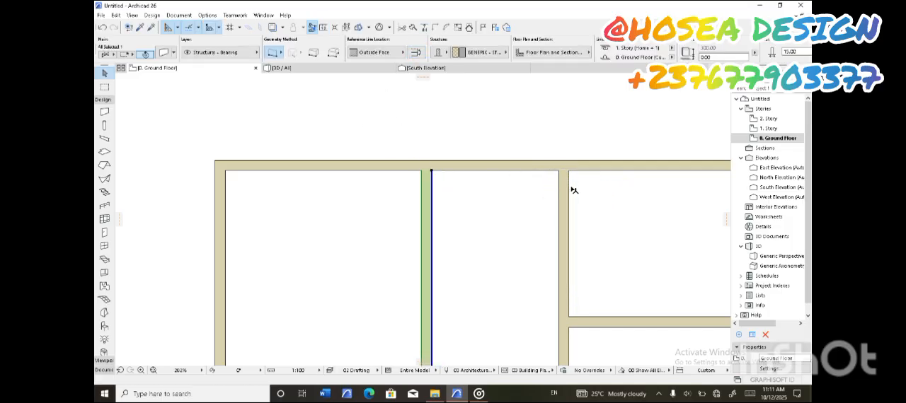
scroll(498, 176, down, 4)
click(417, 51)
click(419, 53)
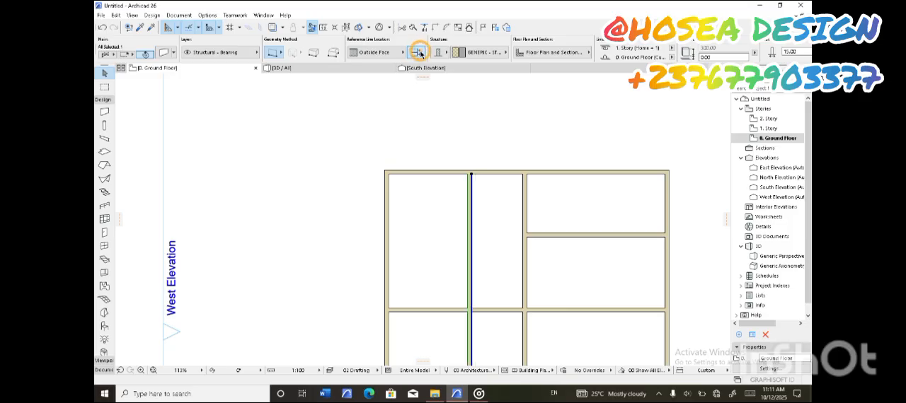
click(506, 212)
Trim away the part of the copied wall that lies south of the central horizontal partition
scroll(505, 211, down, 5)
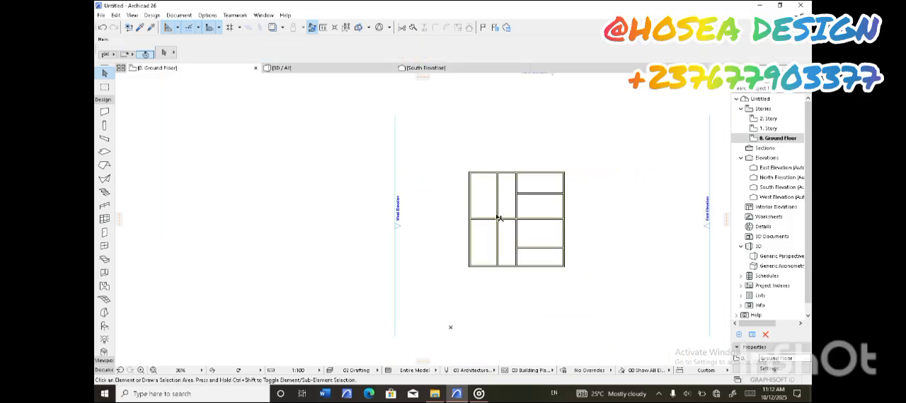
click(496, 238)
scroll(499, 230, up, 3)
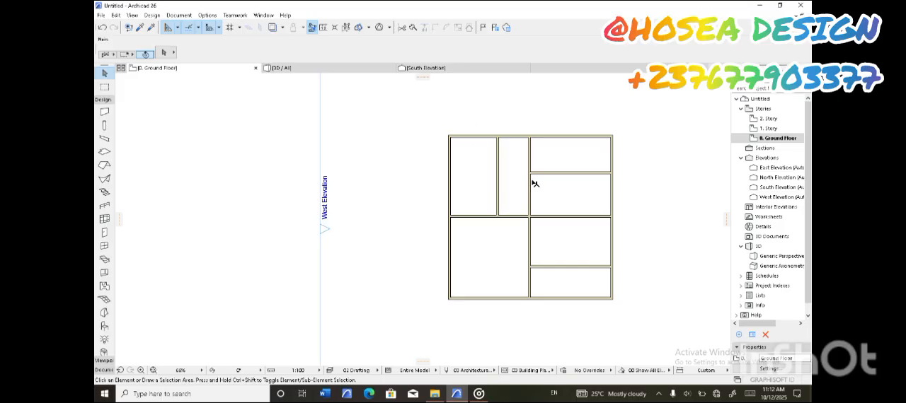
Try trimming away the two horizontal partitions in the plan's east half, and undo both trims
scroll(535, 186, up, 2)
scroll(495, 195, down, 2)
scroll(505, 183, up, 1)
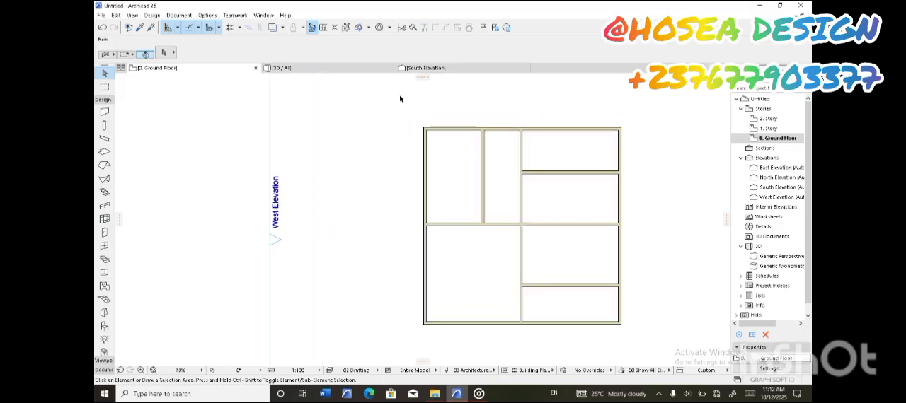
click(401, 27)
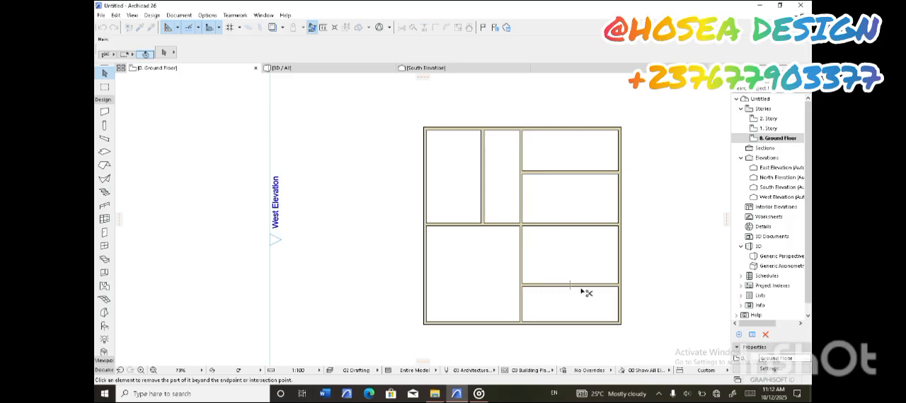
click(547, 285)
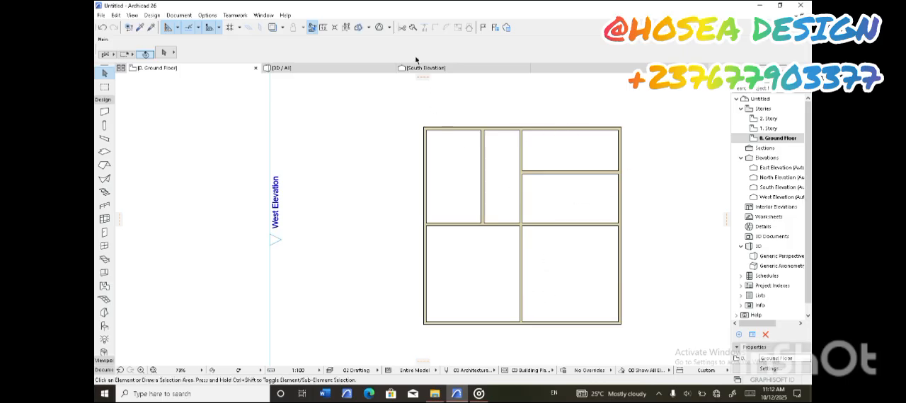
click(605, 173)
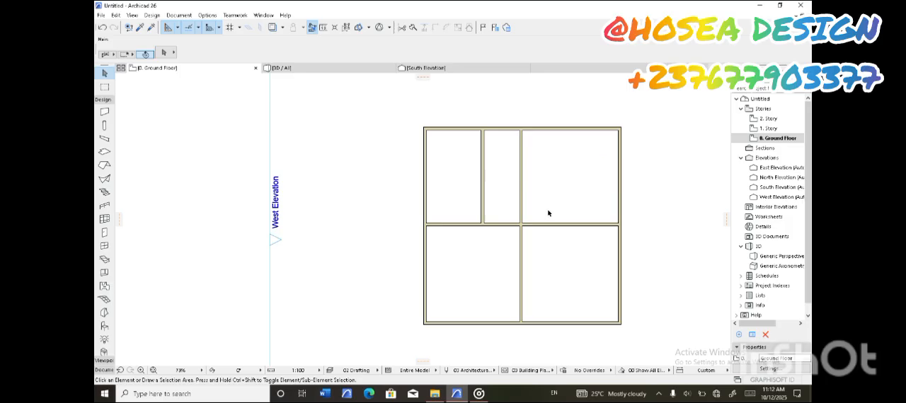
click(102, 27)
click(102, 27)
Draw a wall southward from the lower end of the shortened vertical wall and continue it west to the outer west wall
click(104, 112)
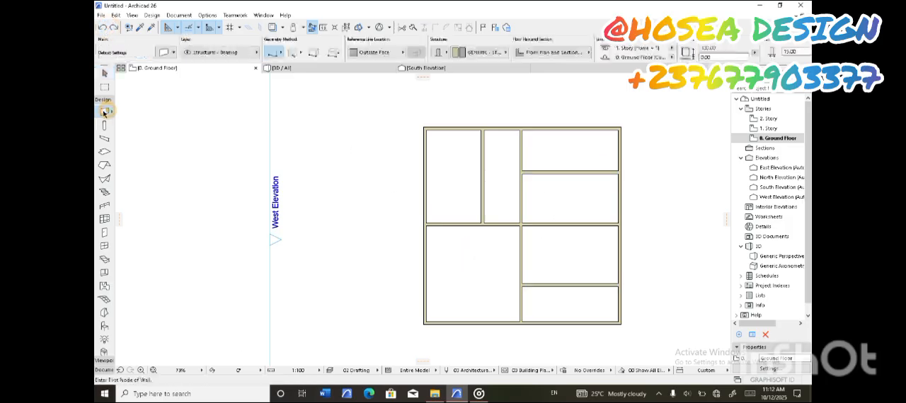
scroll(510, 251, down, 2)
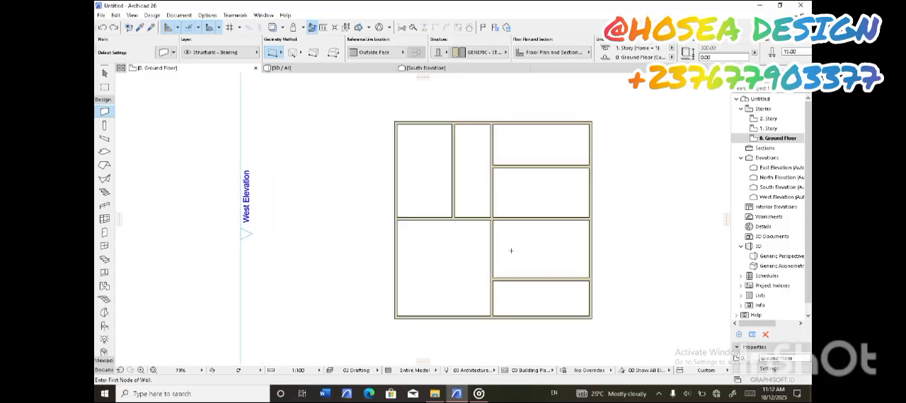
scroll(470, 247, up, 5)
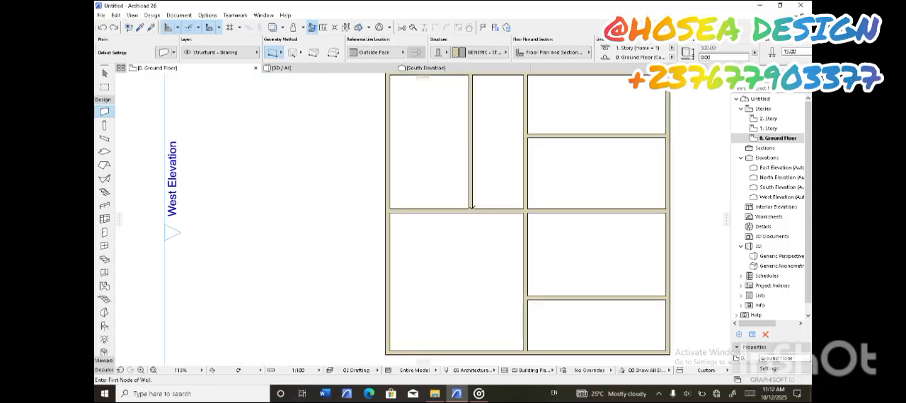
click(472, 207)
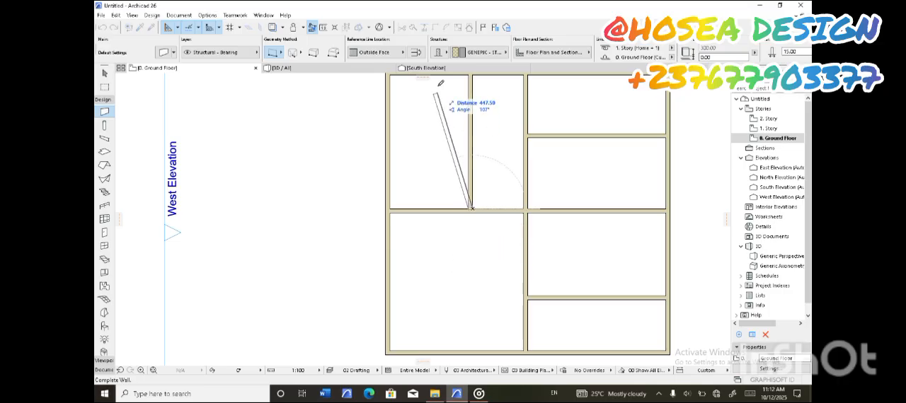
click(472, 263)
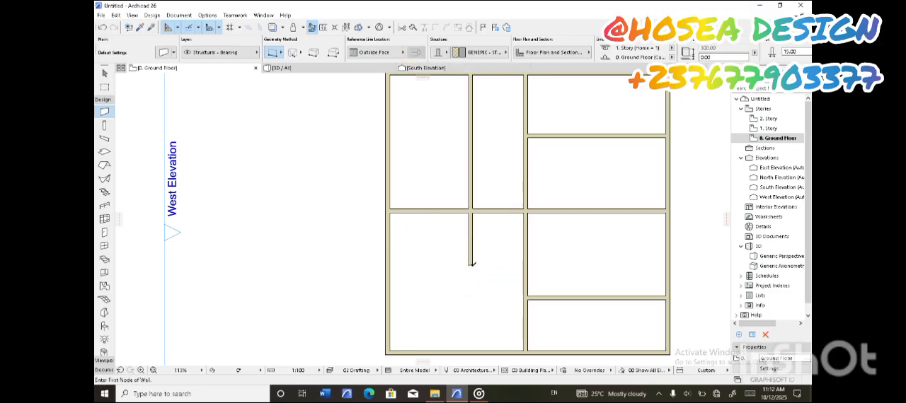
double_click(392, 263)
scroll(418, 256, down, 3)
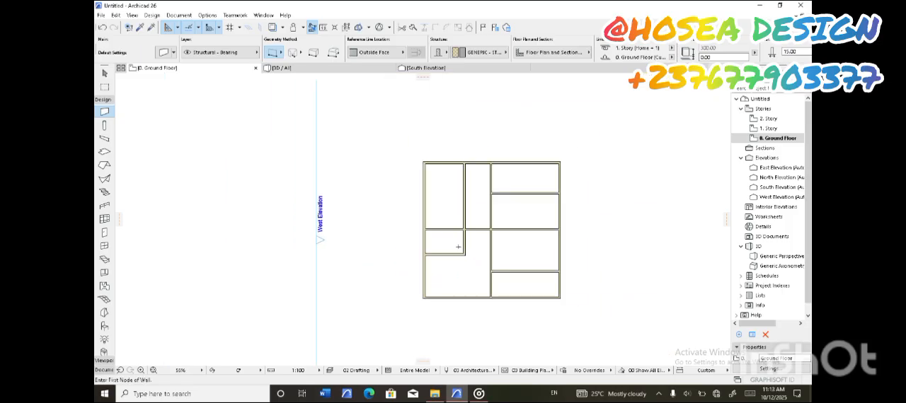
Trim away the part of the central horizontal partition that lies east of the central vertical wall
scroll(451, 245, up, 1)
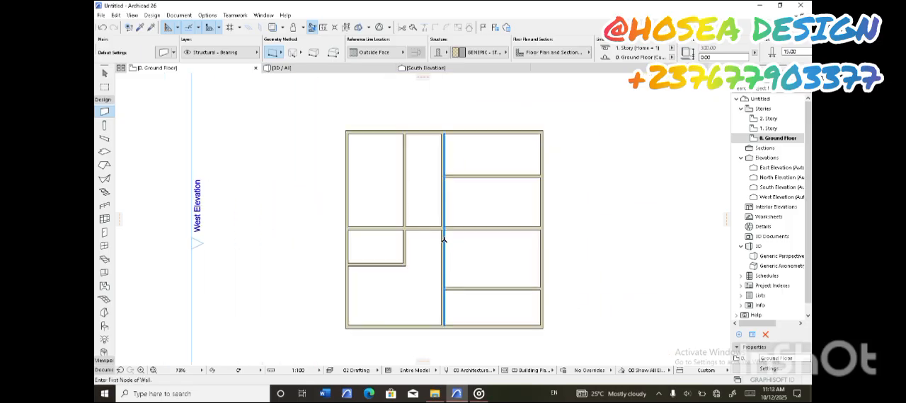
scroll(439, 244, up, 2)
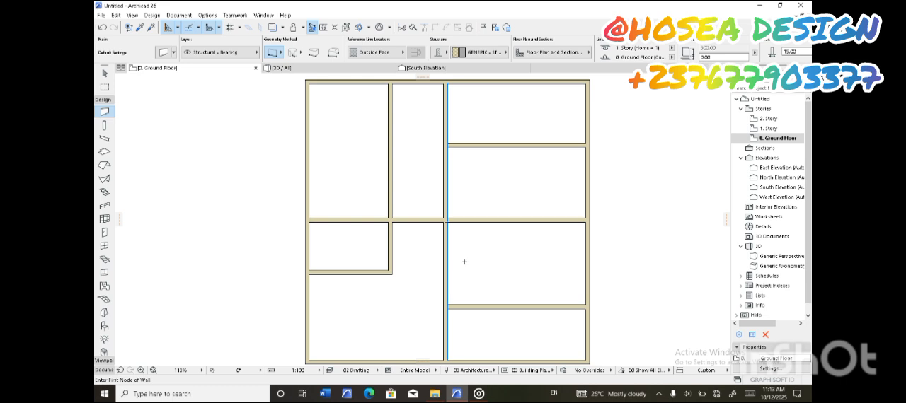
scroll(464, 262, down, 2)
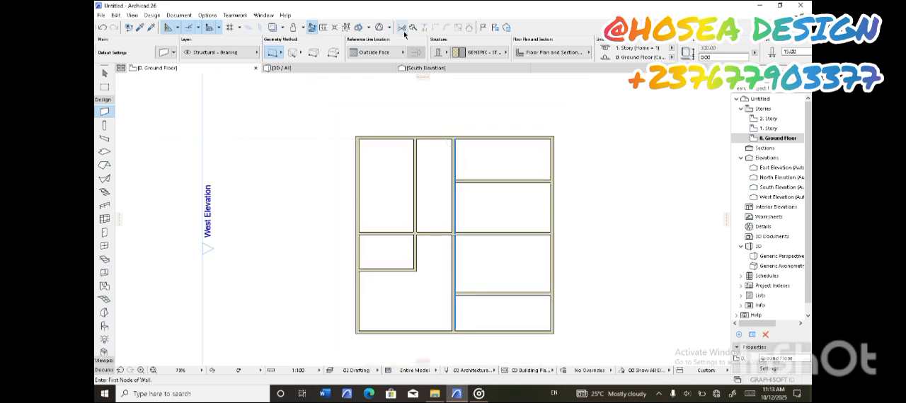
click(534, 234)
key(Delete)
scroll(474, 224, up, 1)
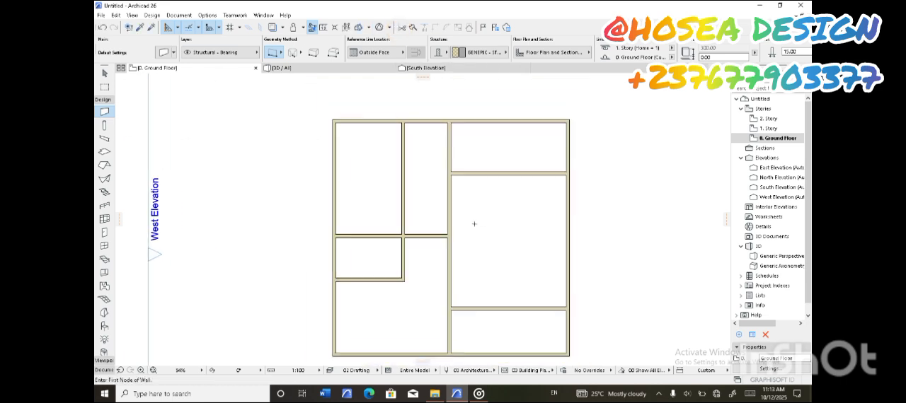
Move the northeast room's horizontal partition a short distance south to enlarge that room, and clear the selection
middle_drag(482, 218, 521, 216)
scroll(514, 216, up, 1)
scroll(516, 216, down, 1)
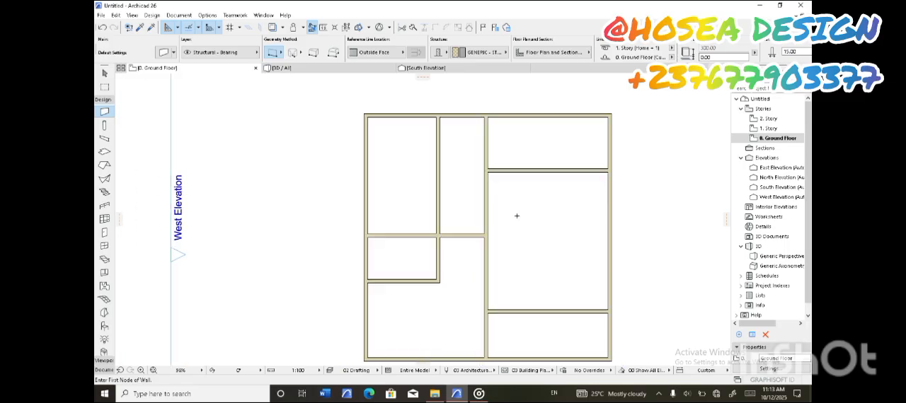
click(103, 73)
click(554, 175)
click(552, 176)
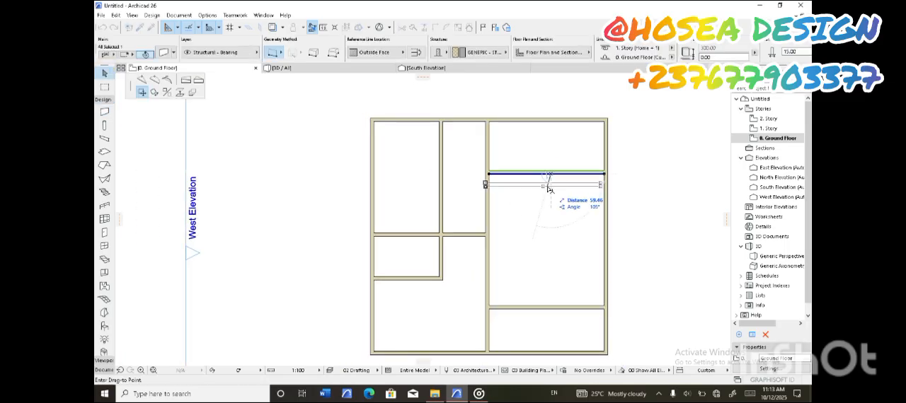
click(552, 191)
key(Escape)
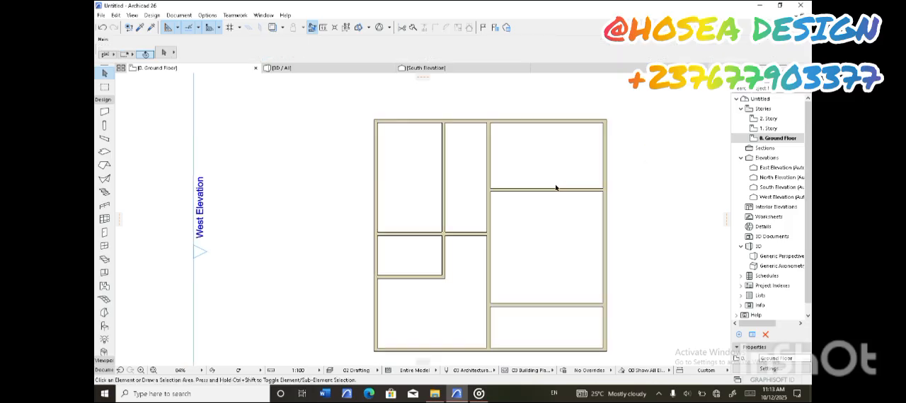
Trim away the central vertical wall's segment between the northeast room's partition and the central horizontal partition
scroll(566, 198, down, 2)
middle_drag(578, 197, 614, 198)
scroll(567, 199, up, 2)
middle_drag(537, 195, 606, 198)
scroll(608, 198, down, 2)
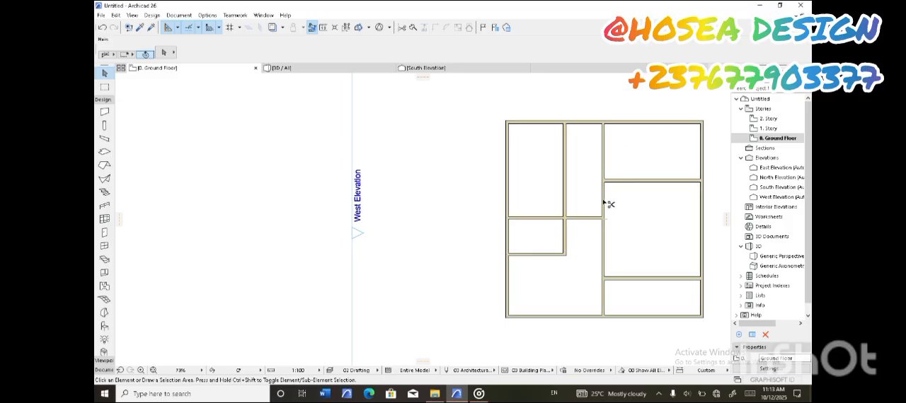
scroll(603, 203, down, 3)
scroll(601, 201, up, 3)
scroll(599, 199, down, 5)
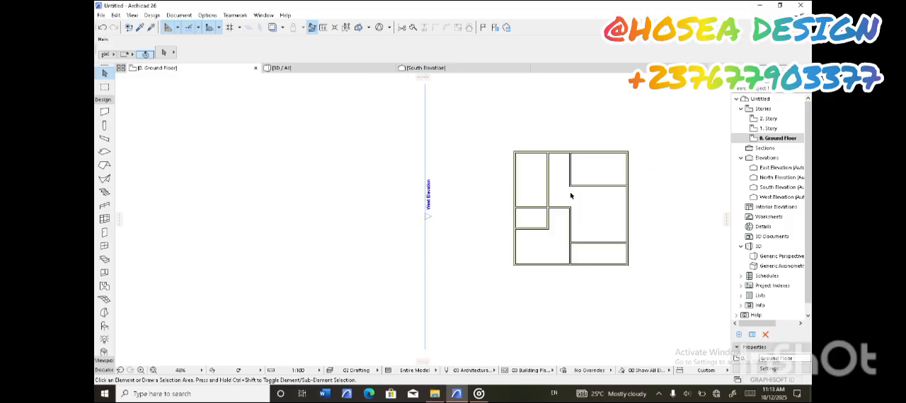
Trim away the outer south and east wall segments that enclose the southeast corner room
scroll(570, 195, up, 3)
scroll(570, 195, up, 2)
scroll(573, 182, down, 3)
scroll(571, 178, up, 5)
scroll(571, 180, down, 4)
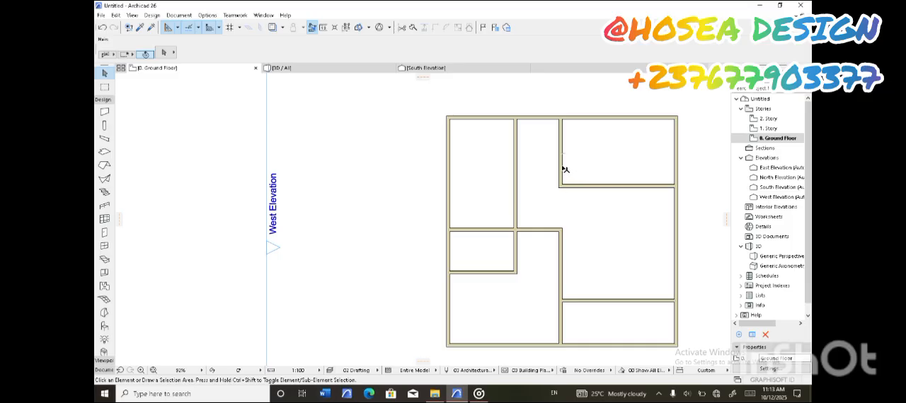
scroll(564, 169, down, 2)
middle_drag(568, 170, 504, 191)
scroll(488, 235, up, 2)
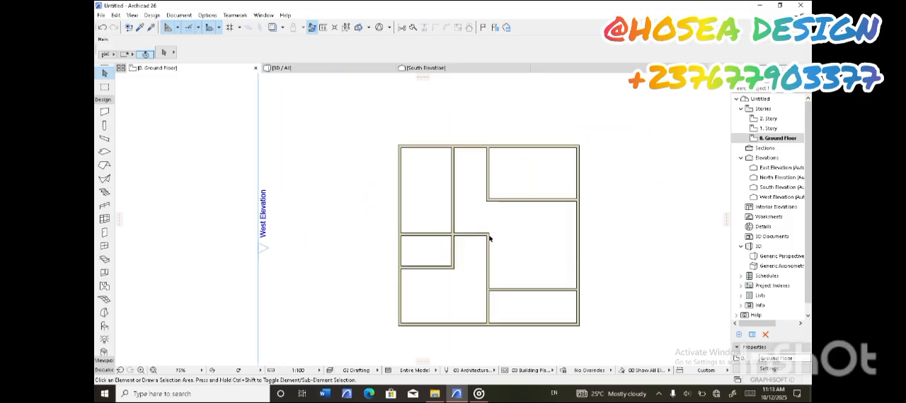
ctrl+click(518, 329)
ctrl+click(568, 320)
Examine the trimmed floor plan, including its room layout and the open area around the central walls
scroll(511, 308, down, 2)
scroll(521, 198, up, 2)
scroll(509, 203, down, 2)
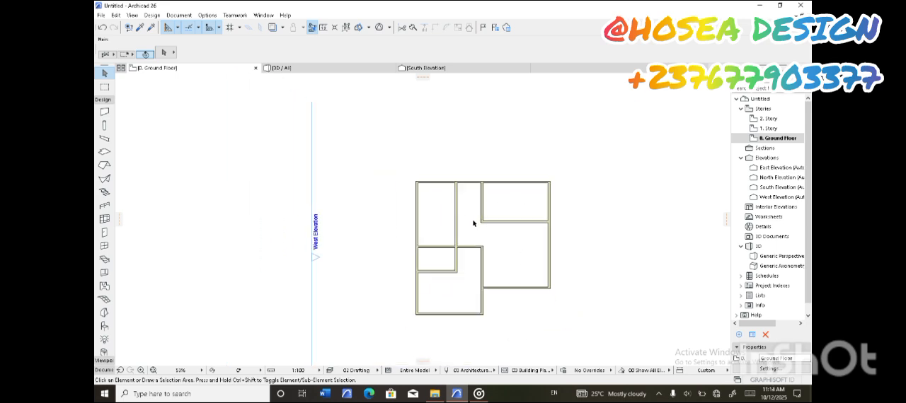
scroll(474, 223, up, 2)
scroll(460, 287, down, 2)
scroll(503, 277, up, 2)
scroll(506, 277, up, 1)
scroll(507, 279, down, 1)
scroll(508, 279, up, 1)
scroll(533, 295, down, 2)
scroll(533, 295, up, 1)
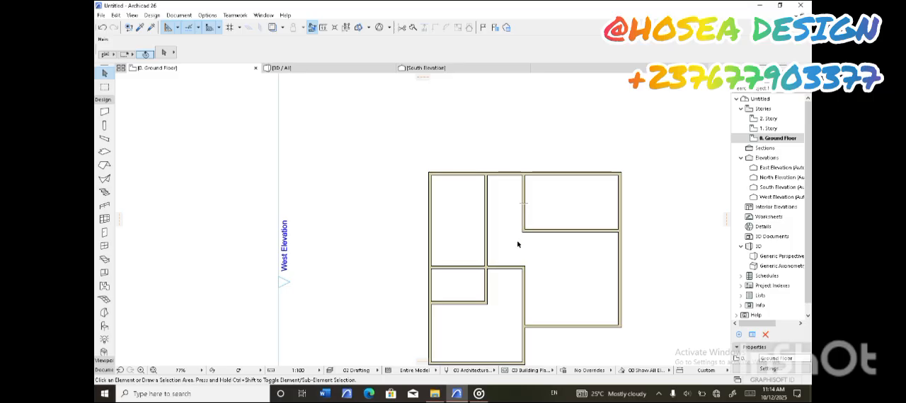
middle_drag(568, 341, 561, 314)
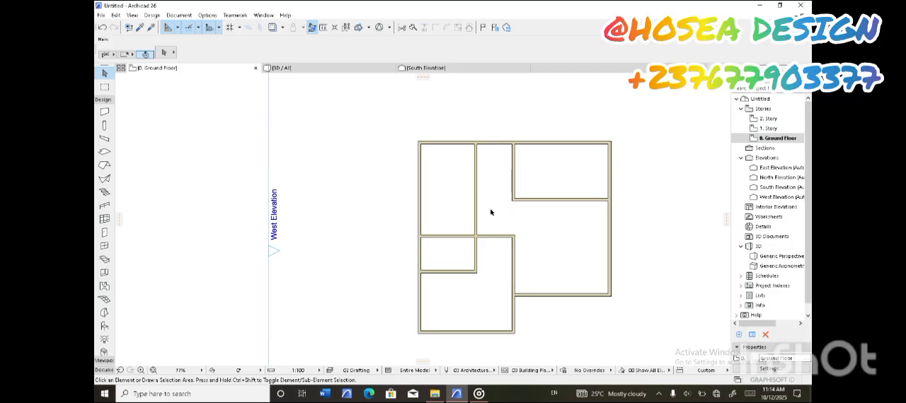
Move the northern vertical wall west of the central wall eastward, to halfway between its position and the central wall
scroll(479, 303, up, 1)
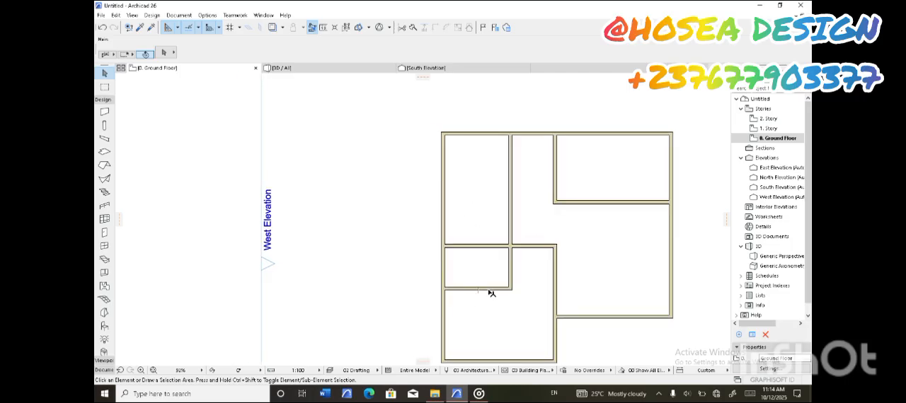
middle_drag(566, 238, 514, 259)
click(458, 210)
click(457, 209)
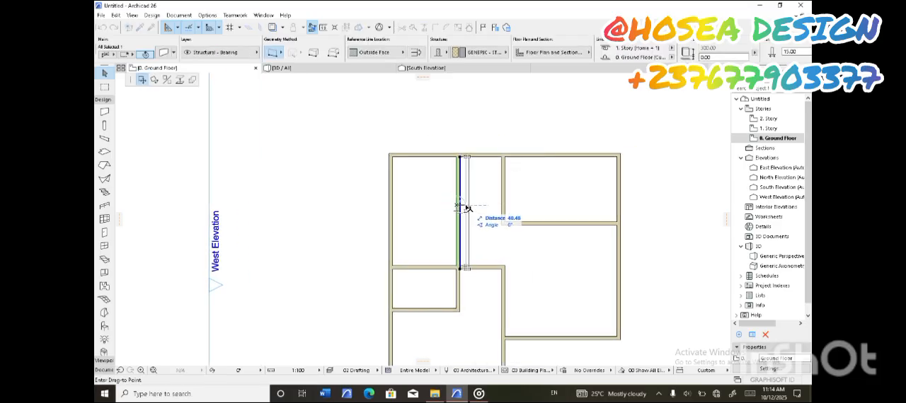
text(10)
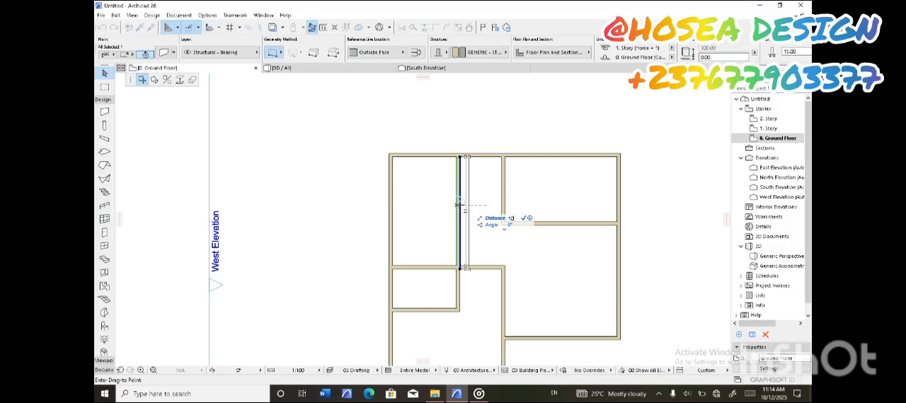
click(523, 218)
click(511, 257)
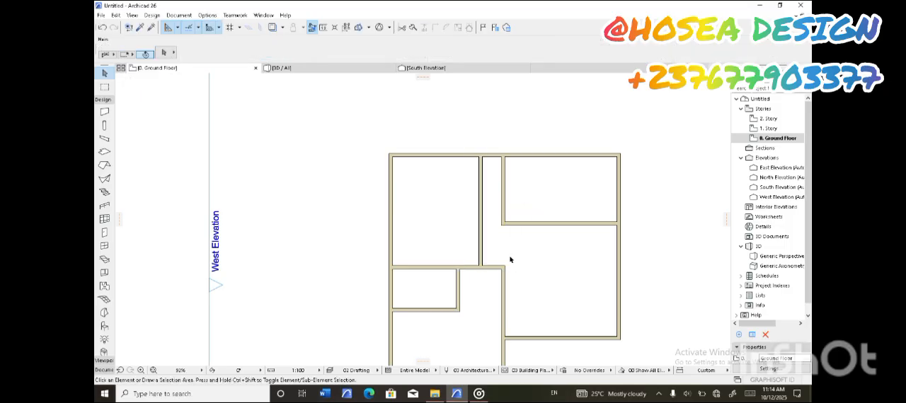
scroll(485, 210, up, 3)
scroll(488, 205, down, 3)
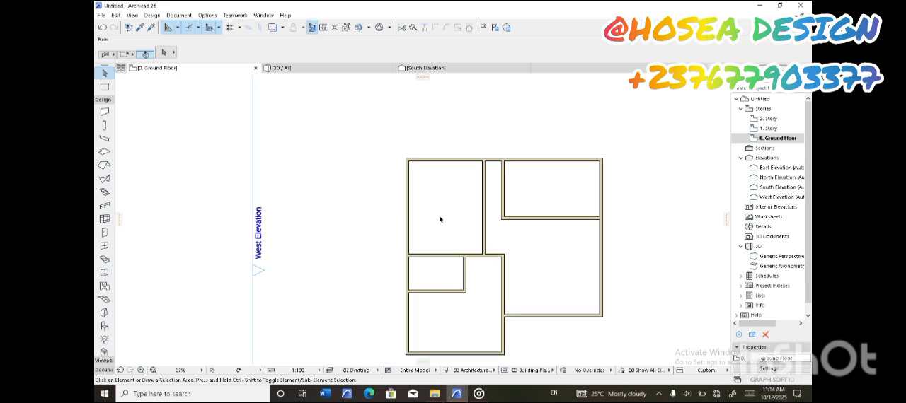
Drag a copy of the central horizontal partition about 250 cm north to divide the northwest room
scroll(441, 219, up, 1)
click(454, 263)
click(460, 263)
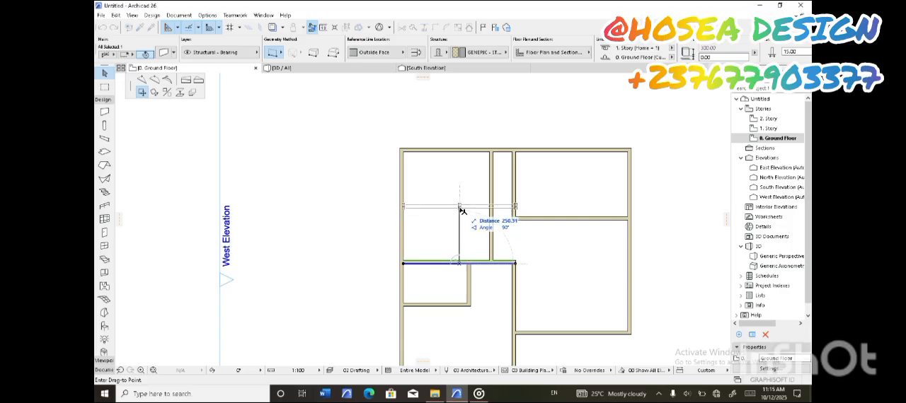
right_click(462, 213)
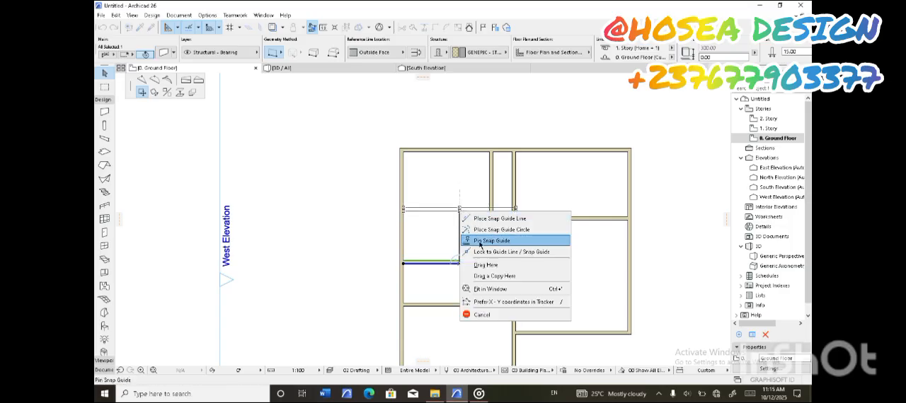
click(501, 276)
click(499, 230)
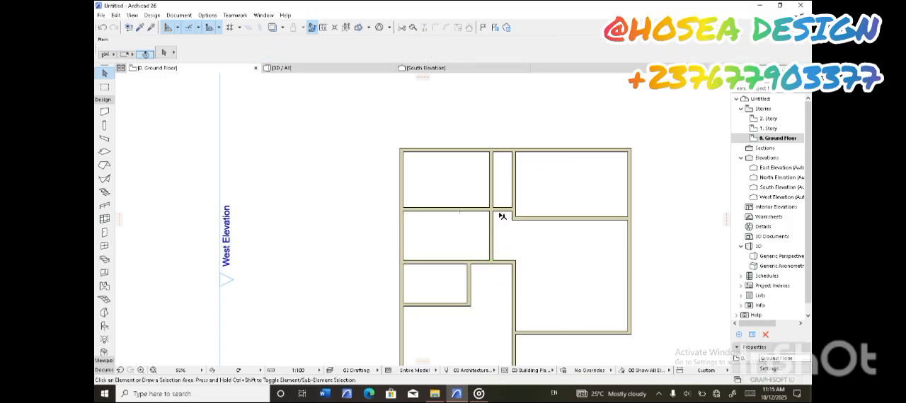
Trim away the copied partition's segment that crosses the narrow passage between the two northern vertical walls
scroll(496, 222, down, 3)
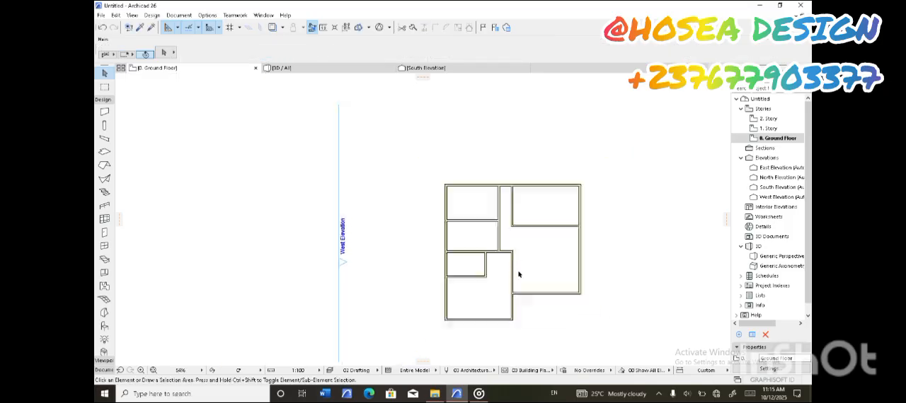
scroll(519, 275, up, 1)
scroll(520, 274, up, 1)
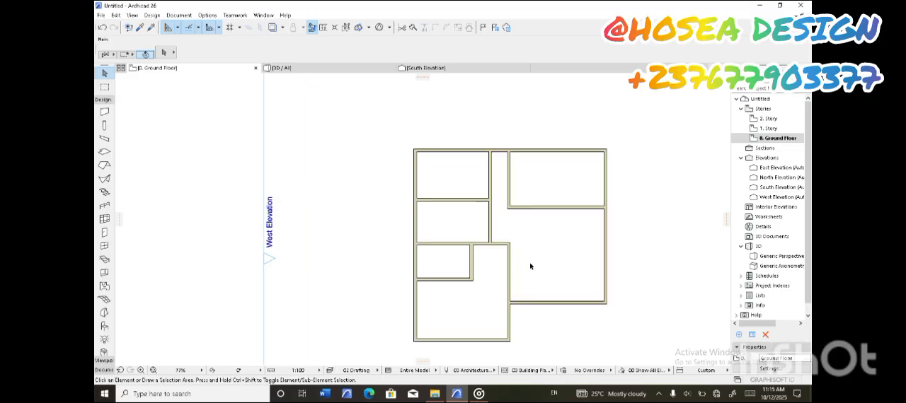
scroll(556, 244, up, 1)
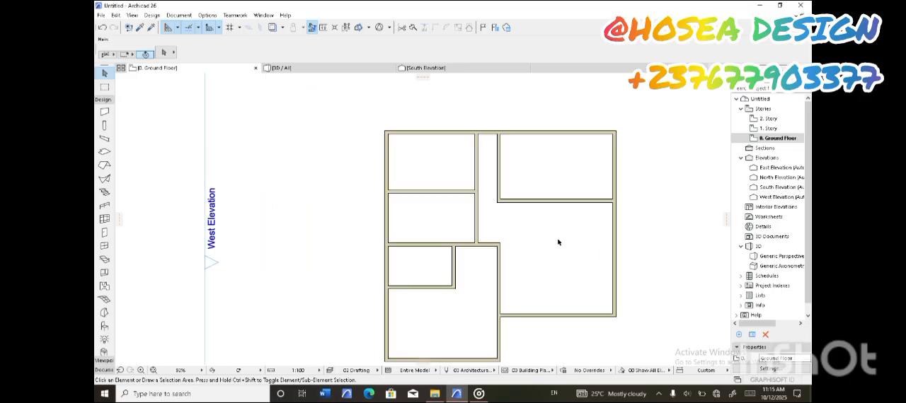
Examine the floor plan's narrow passage and the open area around the central walls
scroll(550, 248, down, 2)
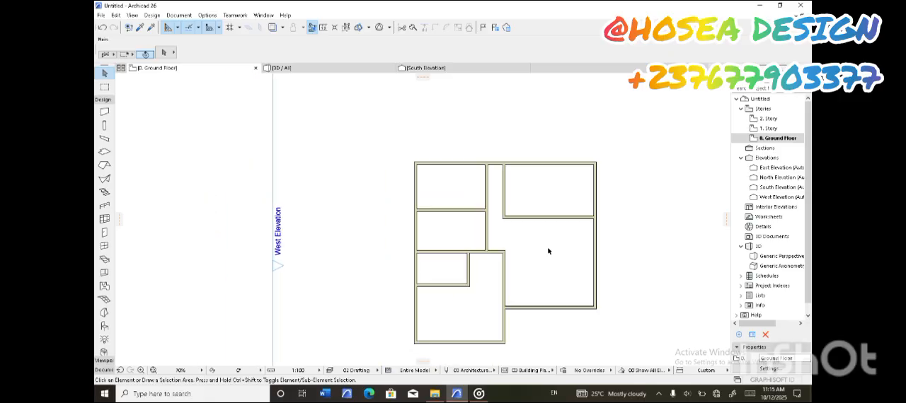
scroll(495, 280, up, 2)
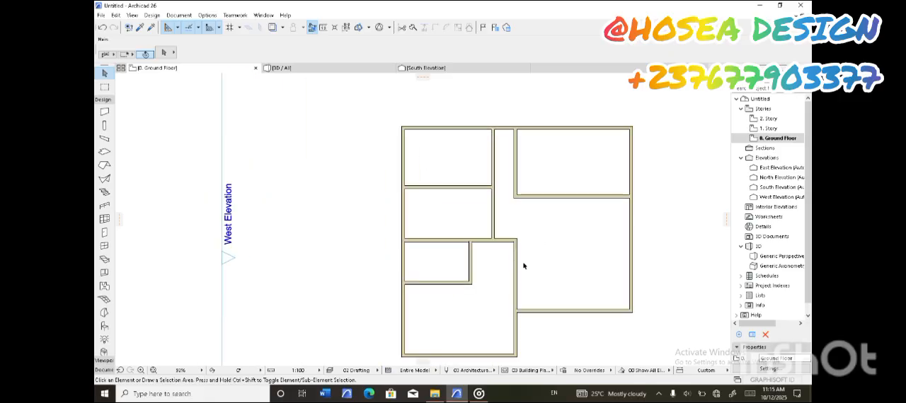
scroll(508, 287, up, 1)
scroll(560, 269, up, 1)
scroll(560, 269, down, 2)
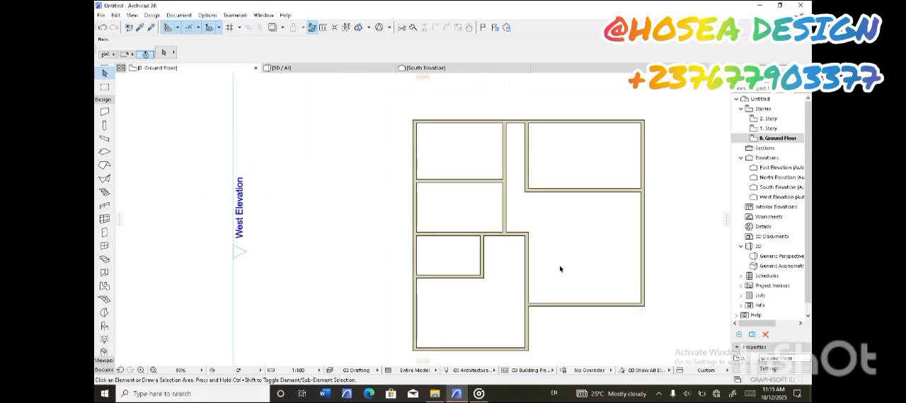
scroll(560, 269, up, 1)
scroll(556, 255, up, 1)
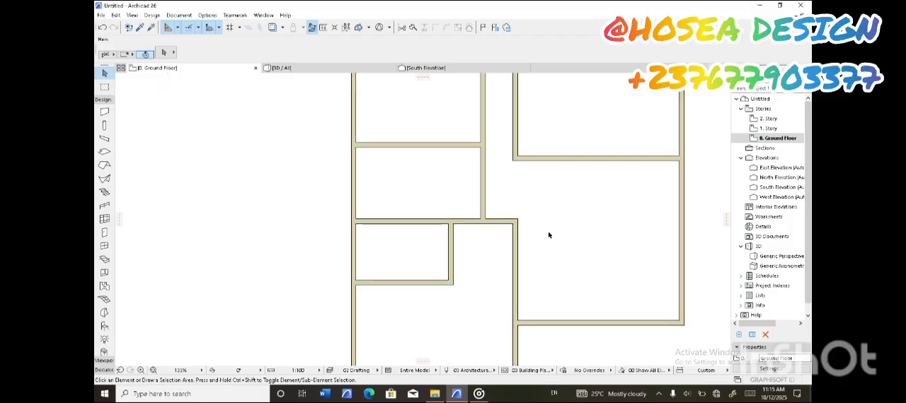
scroll(548, 235, down, 2)
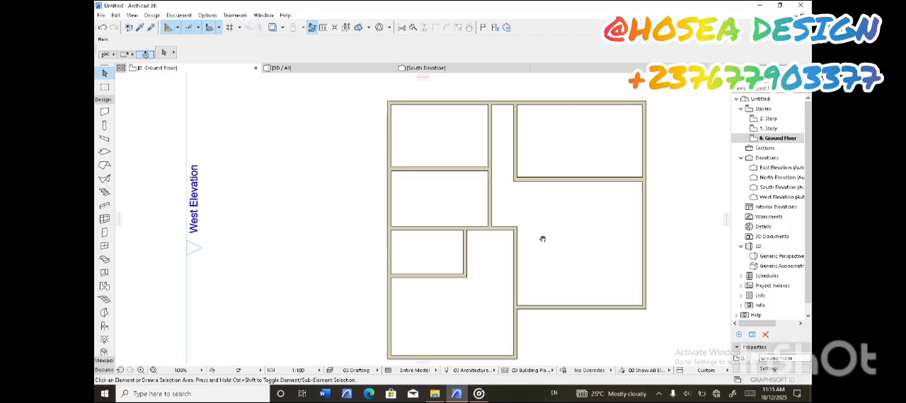
Shorten the central horizontal wall so its east end stops at the west wall of the narrow passage
click(521, 169)
key(Escape)
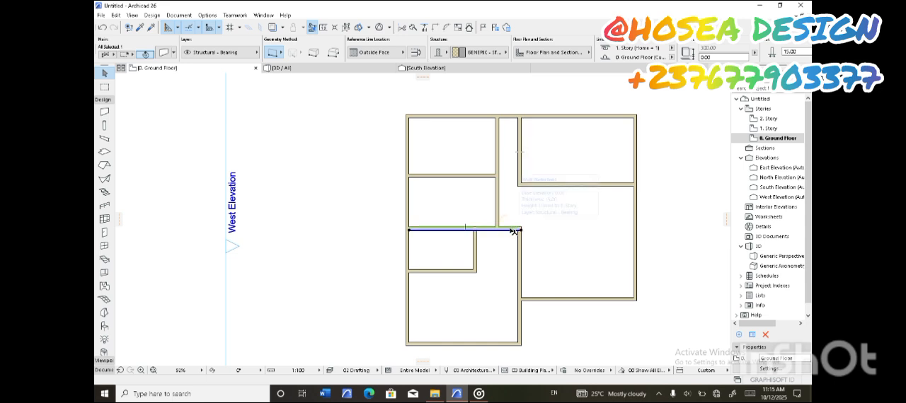
click(498, 223)
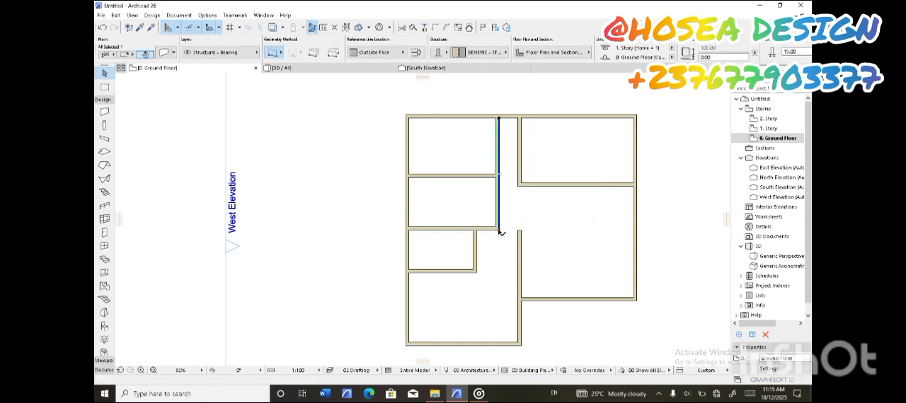
Extend the passage's west wall south until it is level with the south wall of the small west room
click(499, 228)
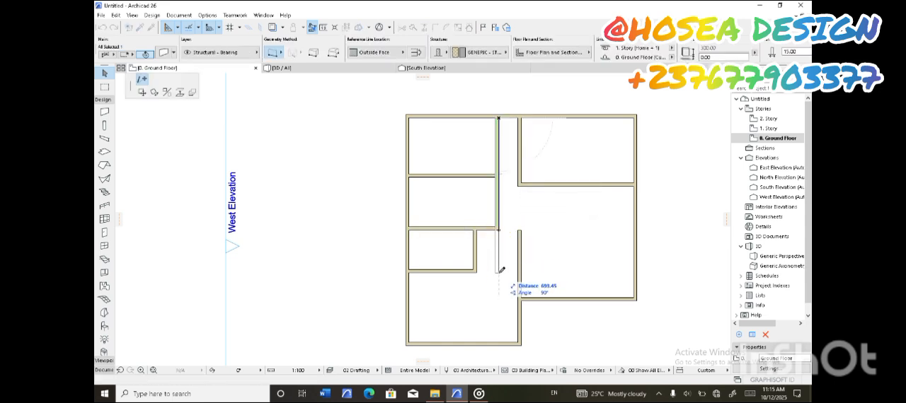
click(499, 272)
key(Escape)
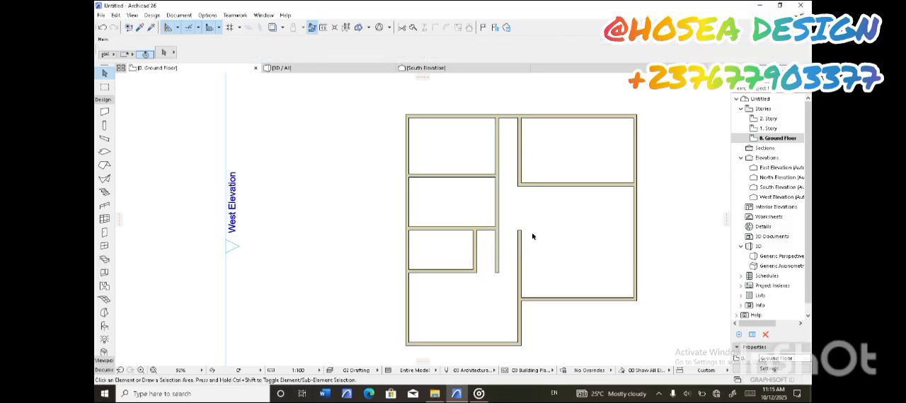
Draw a vertical 2D line south from the large east room's southeast corner, down to the level of the building's south wall
scroll(538, 222, down, 3)
middle_drag(558, 213, 516, 212)
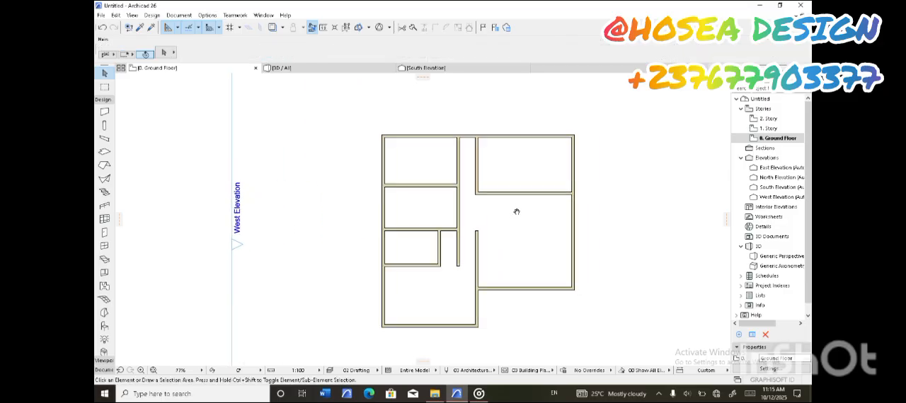
scroll(307, 259, up, 3)
click(104, 369)
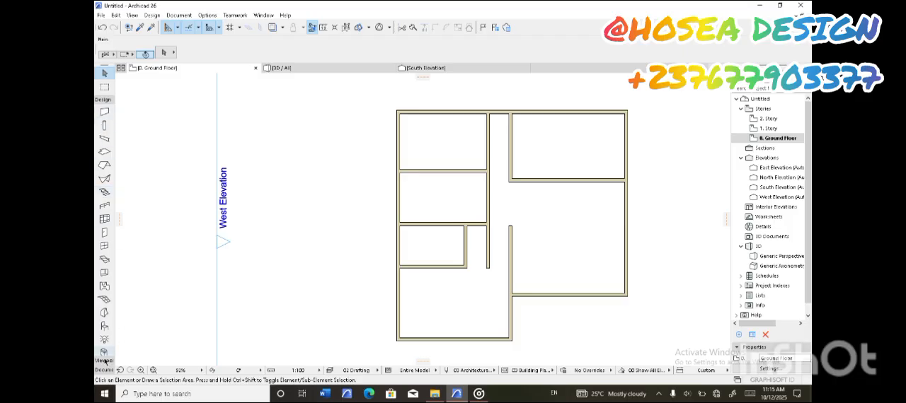
click(104, 251)
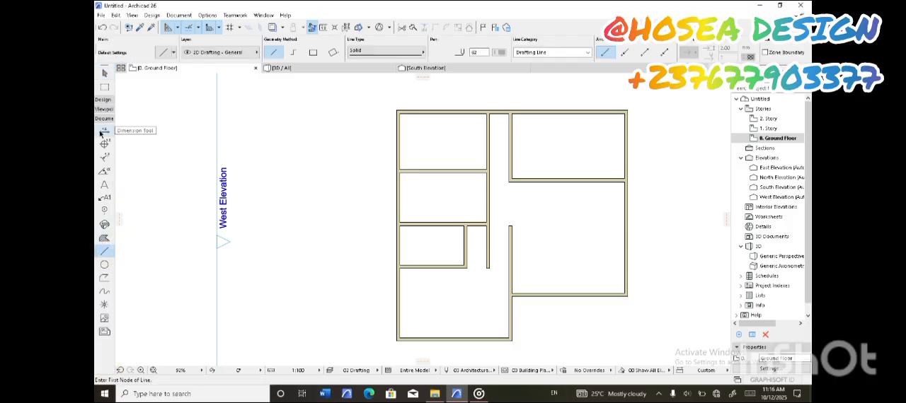
click(627, 296)
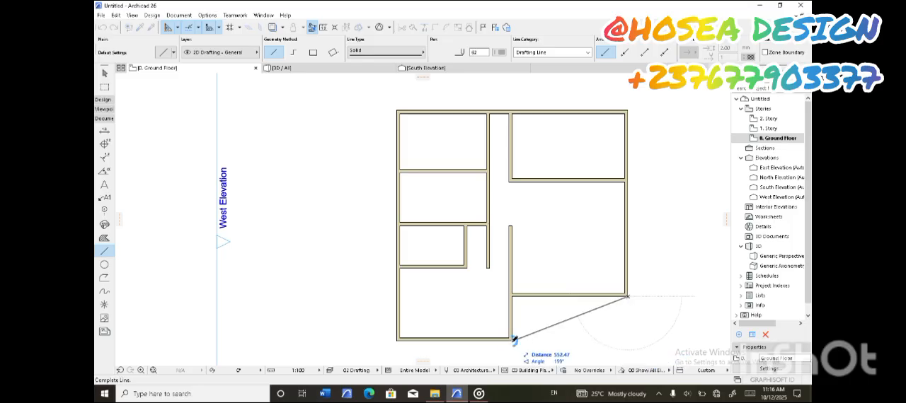
click(628, 339)
click(628, 340)
click(512, 339)
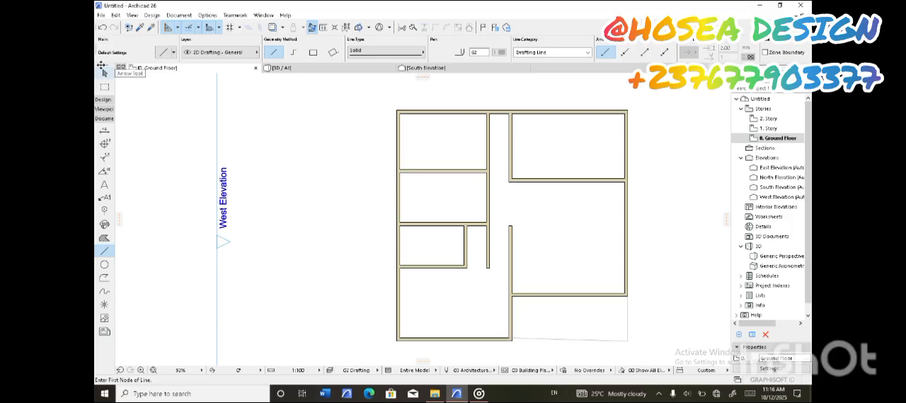
click(102, 27)
Draw a horizontal 2D line west from the vertical line's south end to the southwest room's southeast corner
click(626, 342)
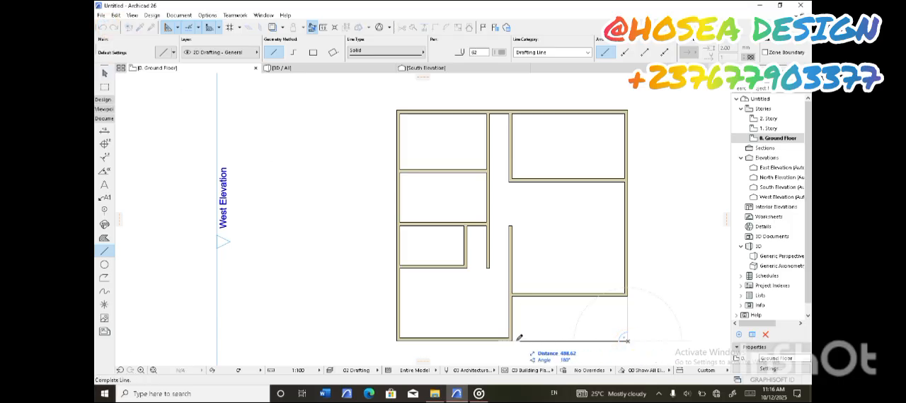
click(515, 339)
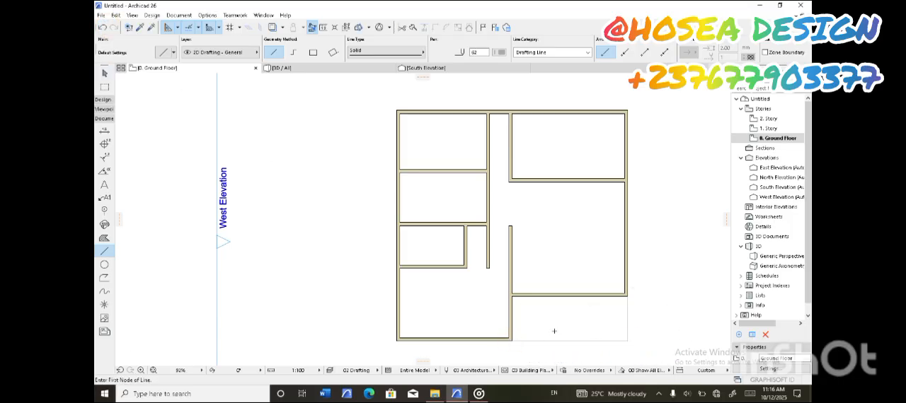
Examine the whole floor plan, including the outlined southeast area and the small west room
scroll(554, 331, down, 3)
scroll(532, 247, up, 2)
middle_drag(544, 290, 466, 234)
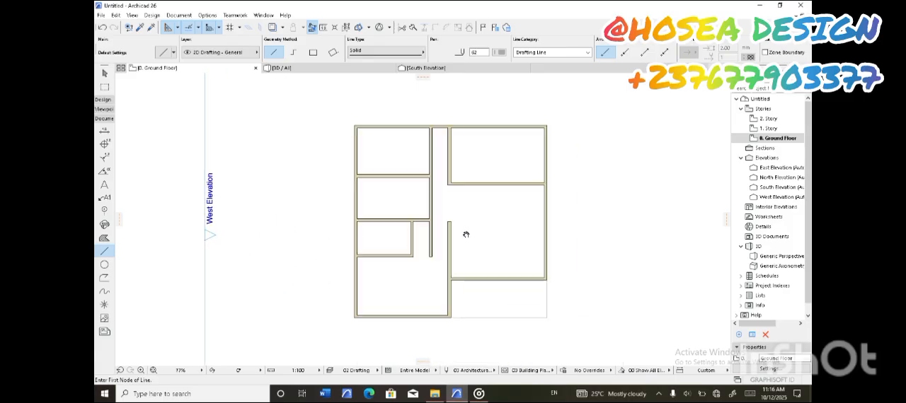
scroll(453, 192, up, 1)
scroll(460, 194, down, 1)
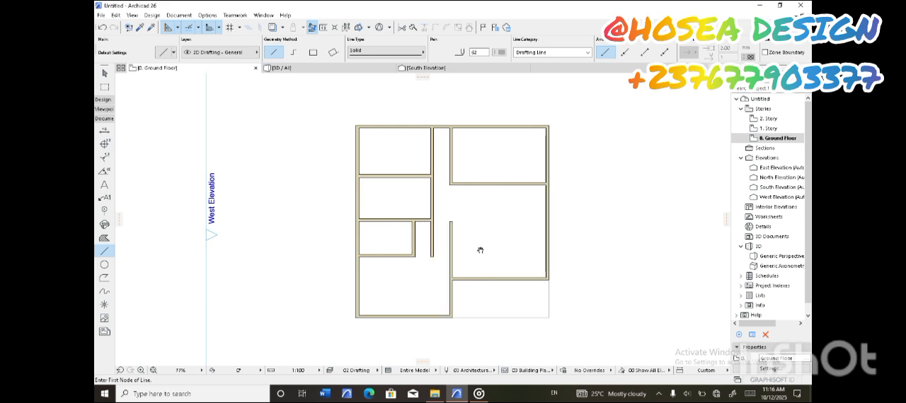
middle_drag(479, 249, 504, 240)
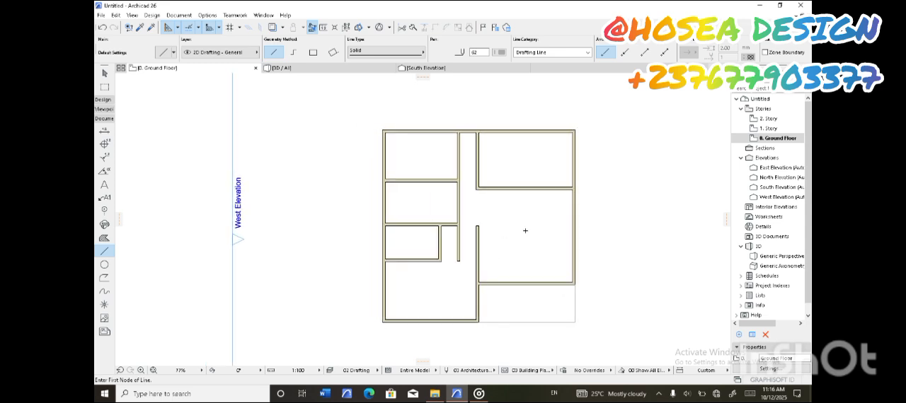
middle_drag(528, 239, 538, 238)
click(105, 73)
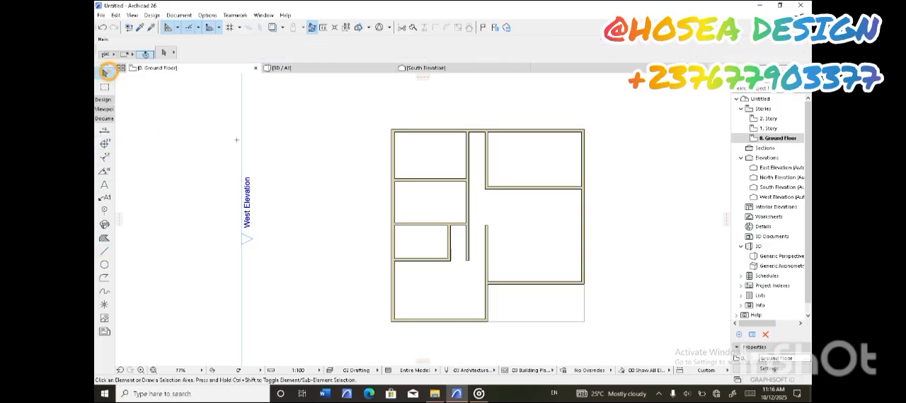
click(445, 262)
click(444, 262)
key(Escape)
key(Escape)
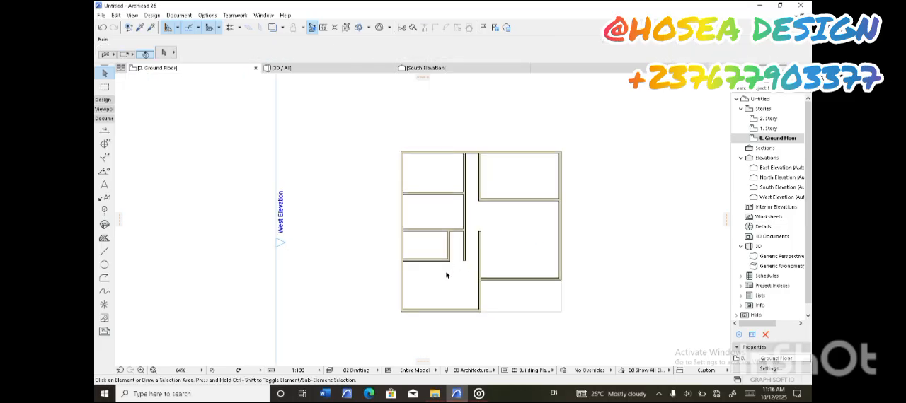
Move the northeast room's south wall slightly north, nearly in line with the partition between the two northwest rooms
scroll(448, 266, up, 2)
scroll(554, 211, up, 2)
scroll(545, 212, down, 4)
scroll(541, 221, up, 2)
middle_drag(540, 226, 543, 264)
middle_drag(568, 192, 549, 194)
click(550, 214)
click(556, 214)
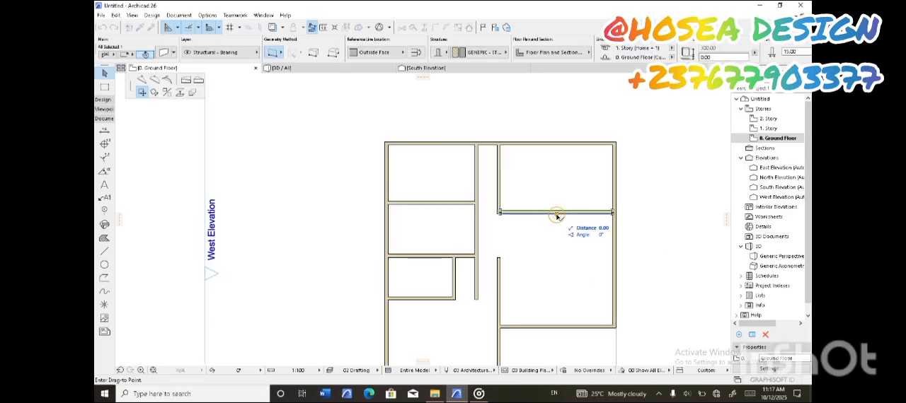
click(559, 204)
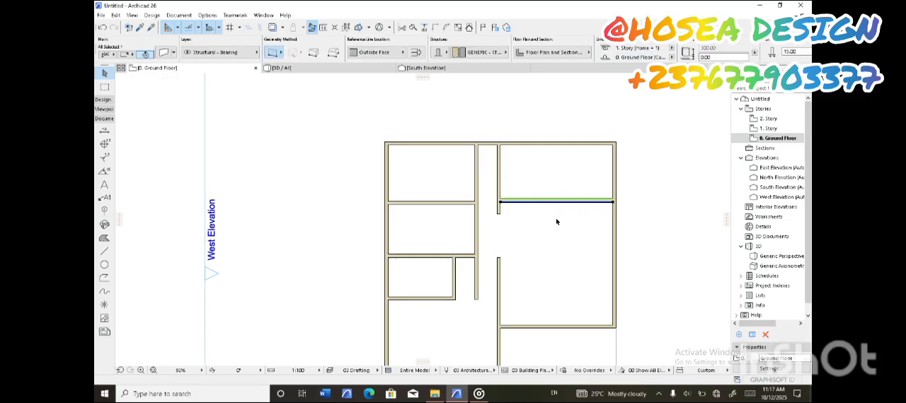
key(Escape)
Draw a vertical wall across the northeast room, from the north wall to its south wall, separating a narrow room on the west
scroll(504, 214, up, 1)
scroll(544, 231, down, 1)
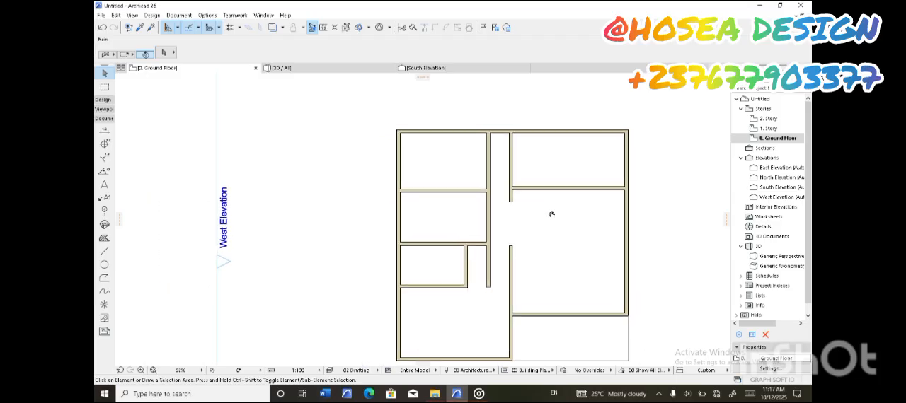
click(103, 99)
click(104, 112)
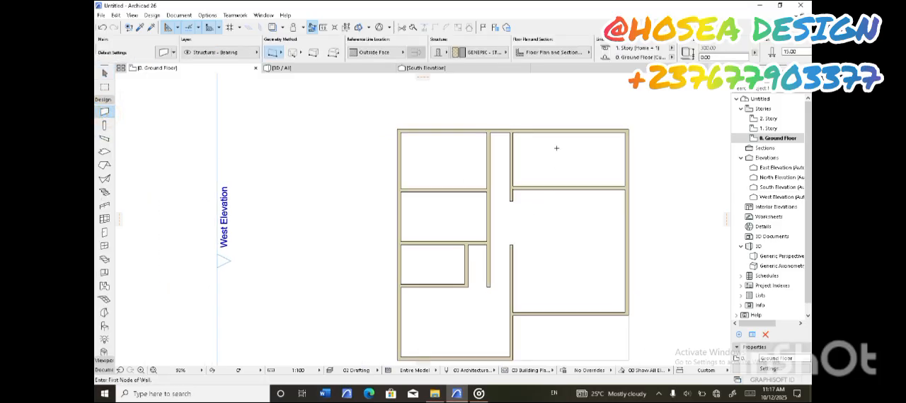
click(545, 132)
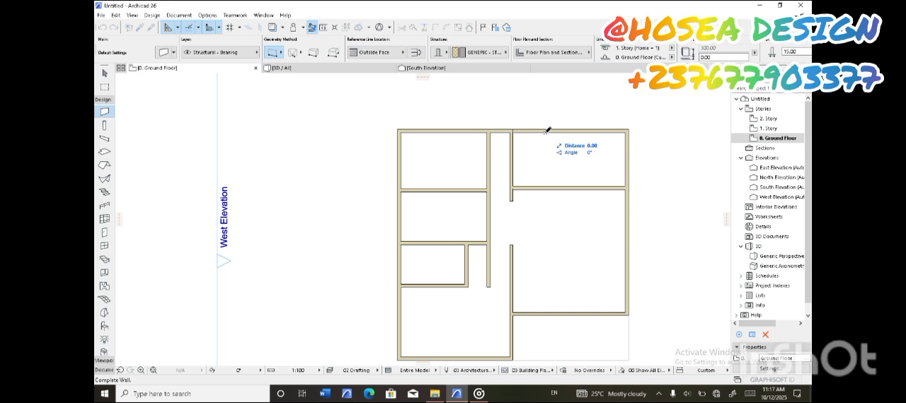
click(546, 186)
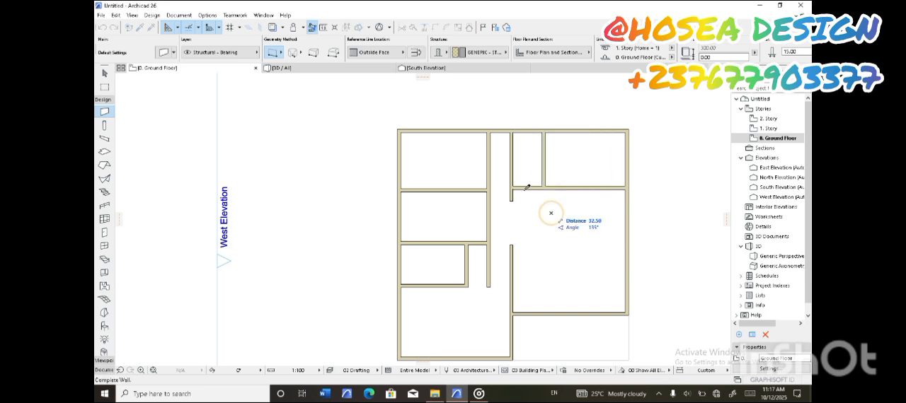
scroll(520, 193, down, 3)
scroll(524, 205, up, 2)
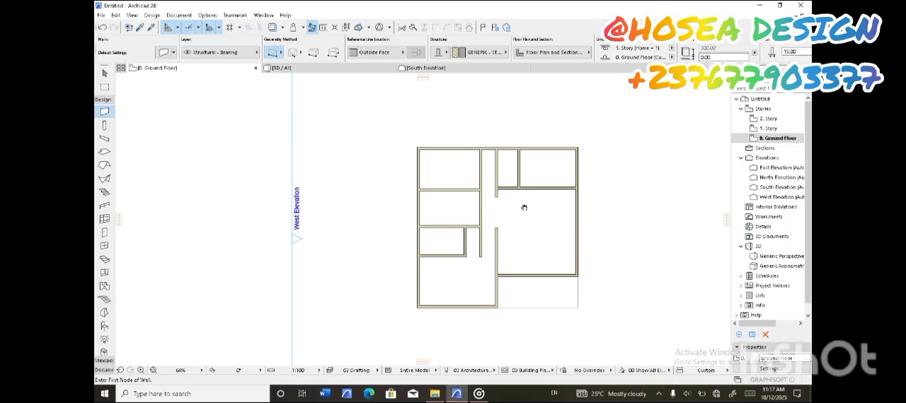
Extend the passage's east wall farther south past the northeast rooms, into the opening of the large east room
click(106, 73)
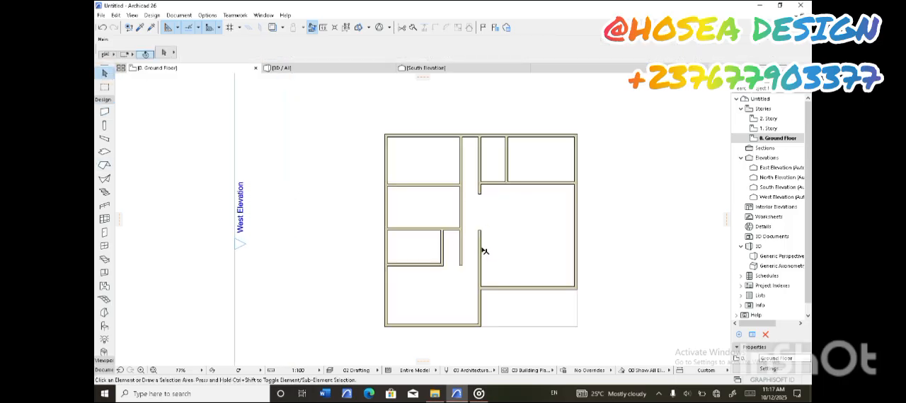
click(482, 194)
click(481, 193)
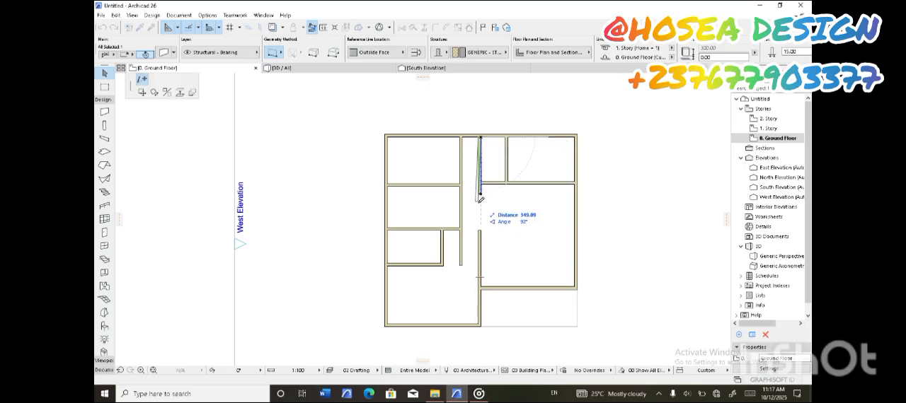
click(484, 209)
Shorten the lower vertical wall beside the large east room by moving its north end south
click(479, 239)
click(480, 235)
click(498, 254)
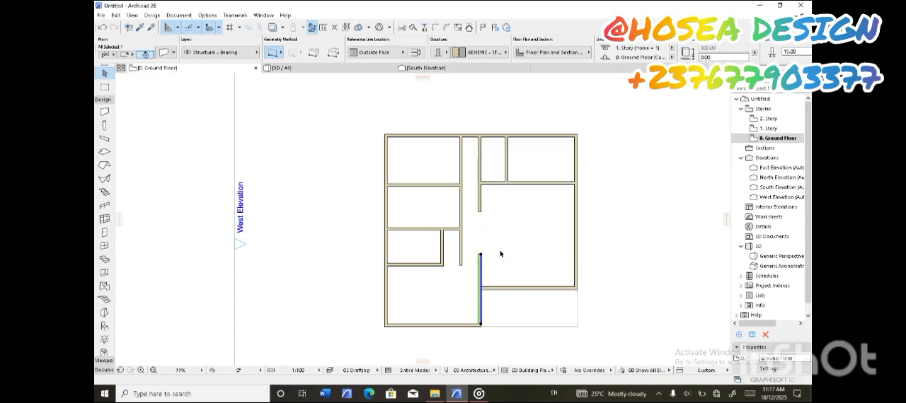
click(500, 253)
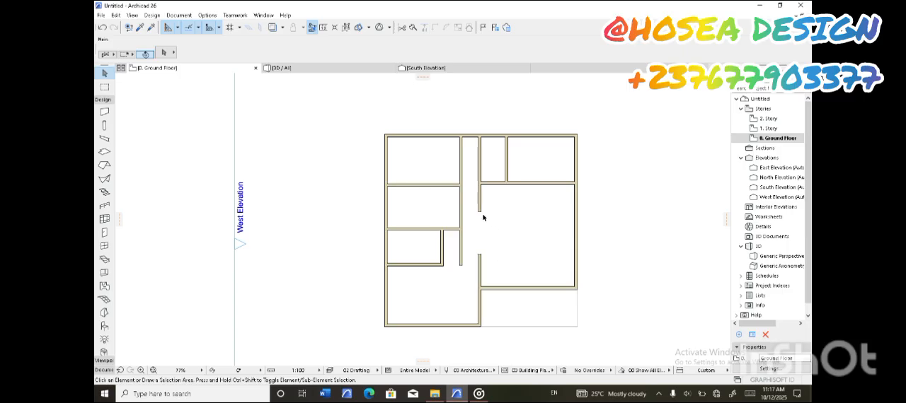
Extend the small west room's south wall east to the lower vertical wall, closing off the passage's south end
scroll(484, 218, up, 3)
scroll(484, 205, down, 3)
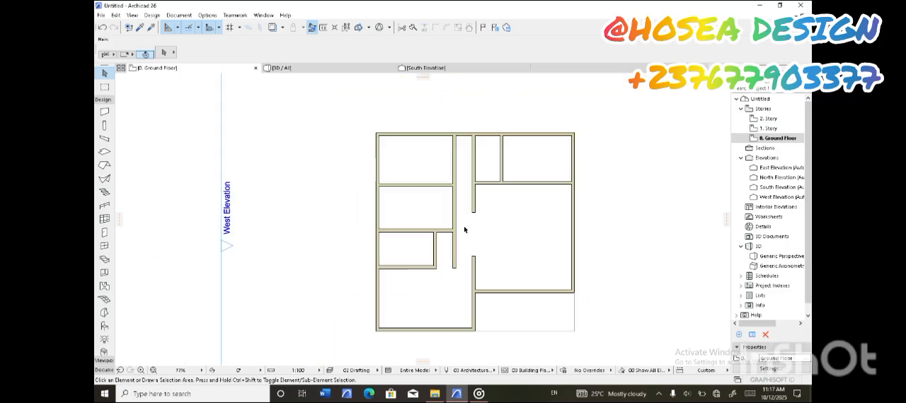
click(438, 268)
click(438, 267)
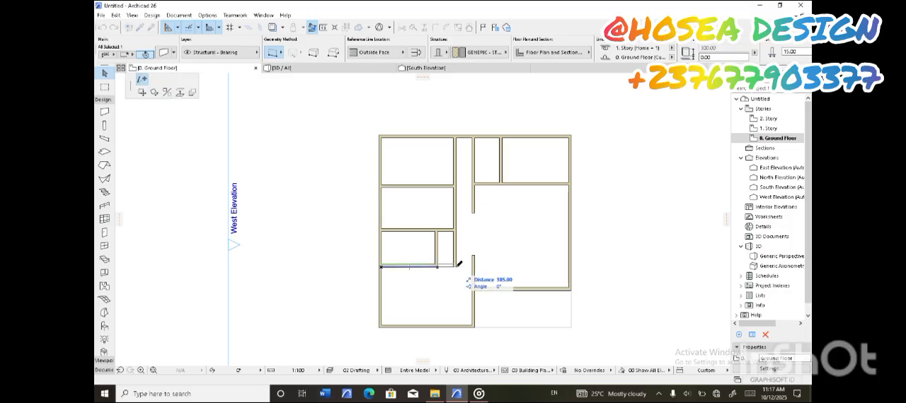
click(474, 266)
click(461, 260)
scroll(459, 260, up, 1)
scroll(459, 261, up, 9)
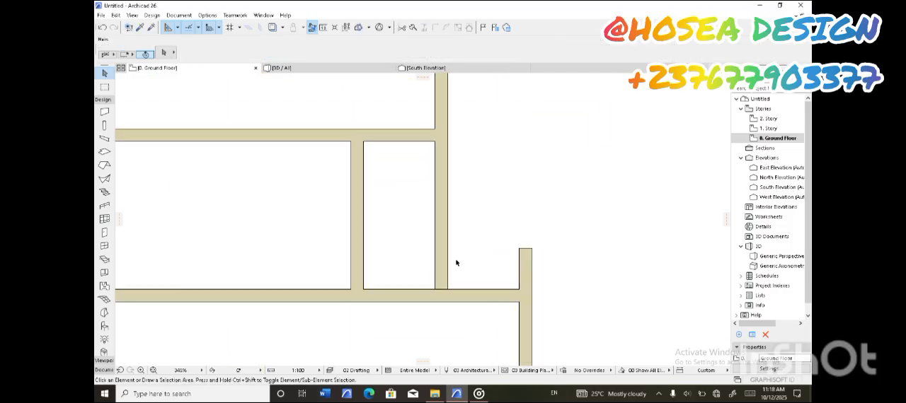
Trim out the south wall segment between the small west room and the passage's west wall, opening that recess to the southwest room
click(438, 267)
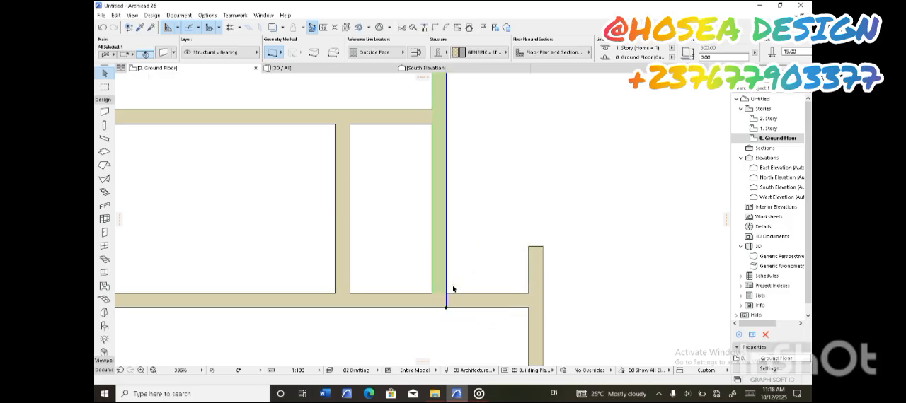
key(Escape)
scroll(477, 297, down, 5)
key(ctrl+z)
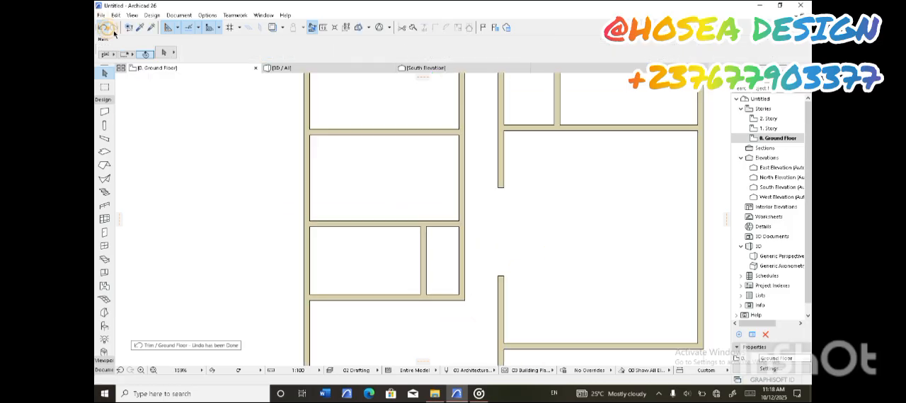
scroll(489, 271, down, 5)
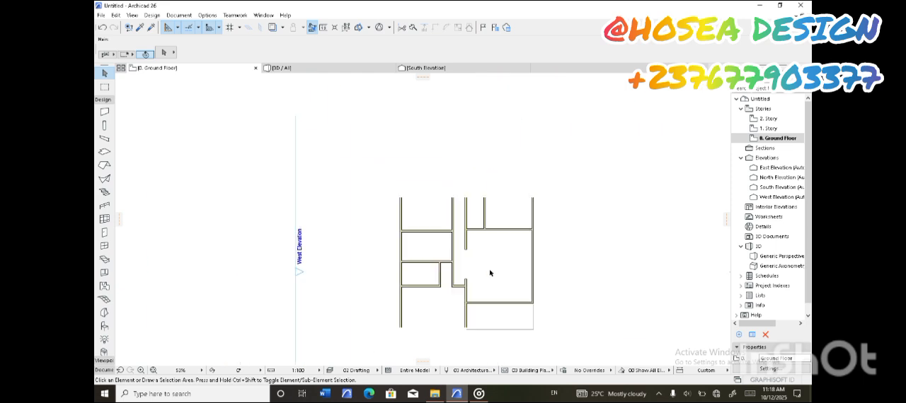
scroll(475, 249, up, 5)
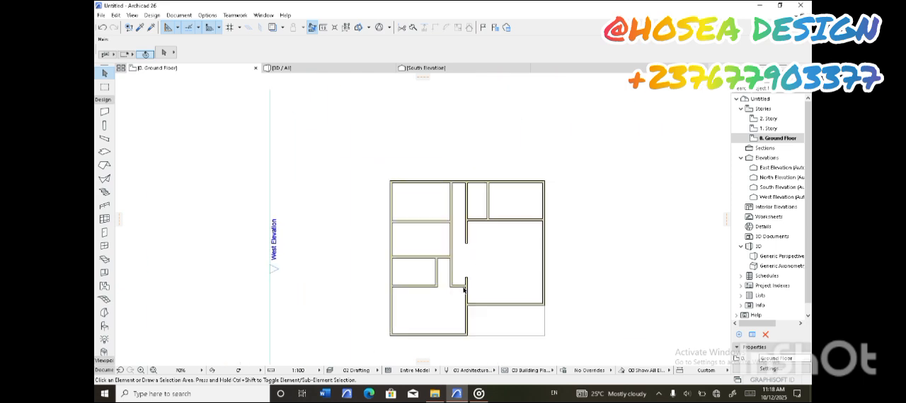
Extend the lower vertical wall beside the large east room slightly north to narrow the opening between passage and room
click(471, 269)
click(471, 264)
click(471, 248)
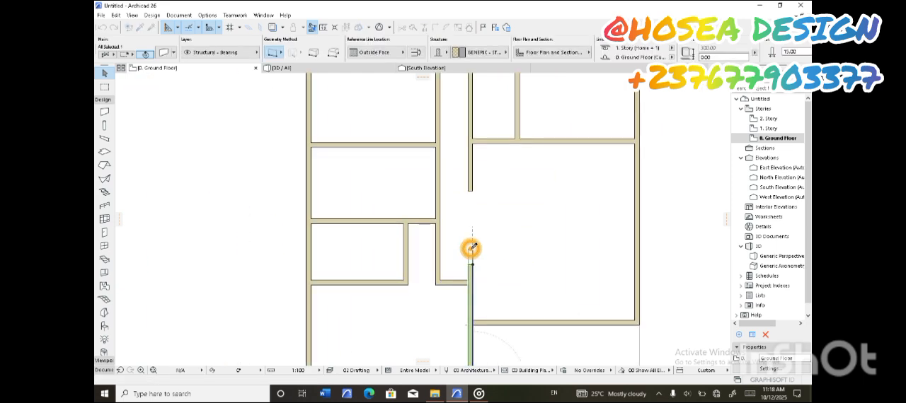
click(481, 252)
scroll(476, 267, down, 5)
scroll(499, 250, up, 2)
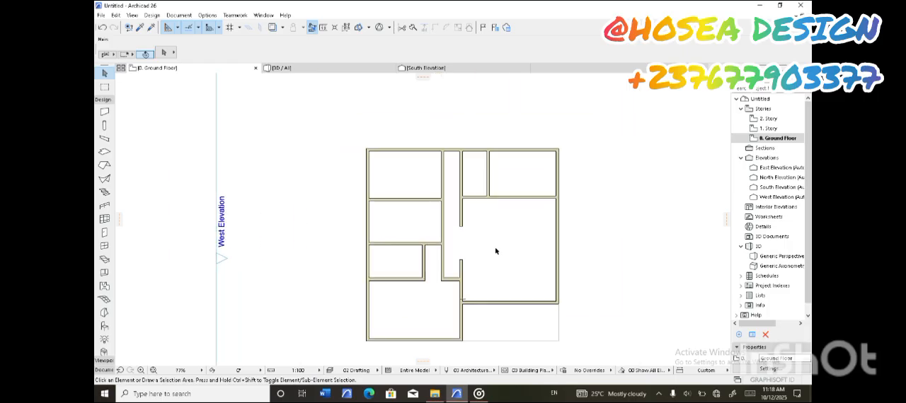
Inspect the walls from several sides in the 3D view and return to the ground floor plan
middle_drag(494, 251, 493, 229)
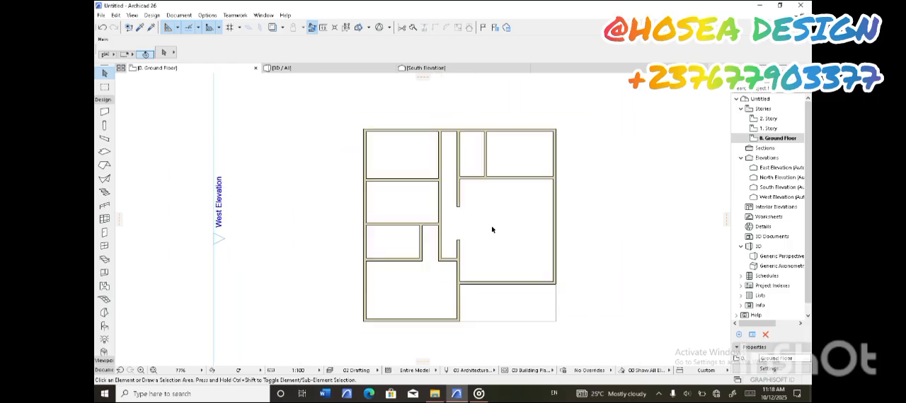
click(318, 68)
scroll(354, 270, up, 5)
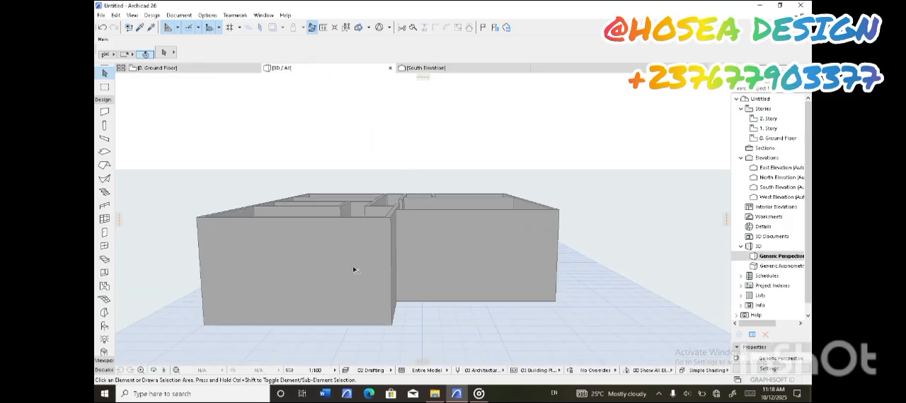
shift+middle_drag(373, 255, 567, 277)
click(173, 67)
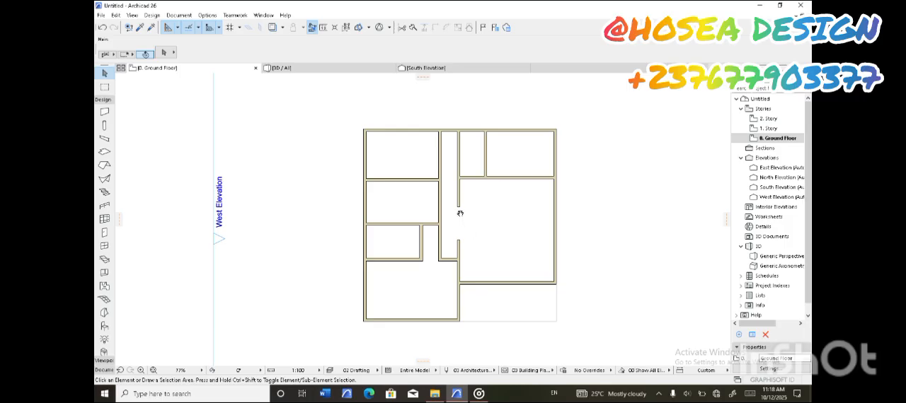
Set the Door tool's default to Metal Door 26 from the hinged doors library
middle_drag(455, 219, 467, 213)
middle_drag(490, 286, 486, 281)
scroll(467, 231, up, 1)
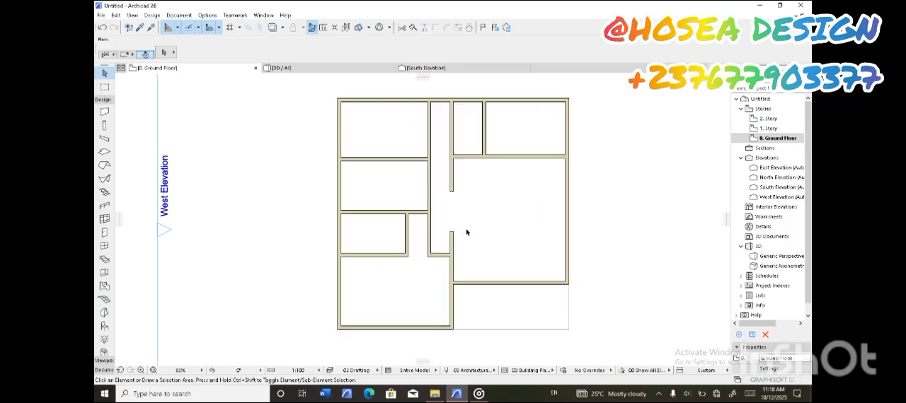
scroll(468, 228, down, 1)
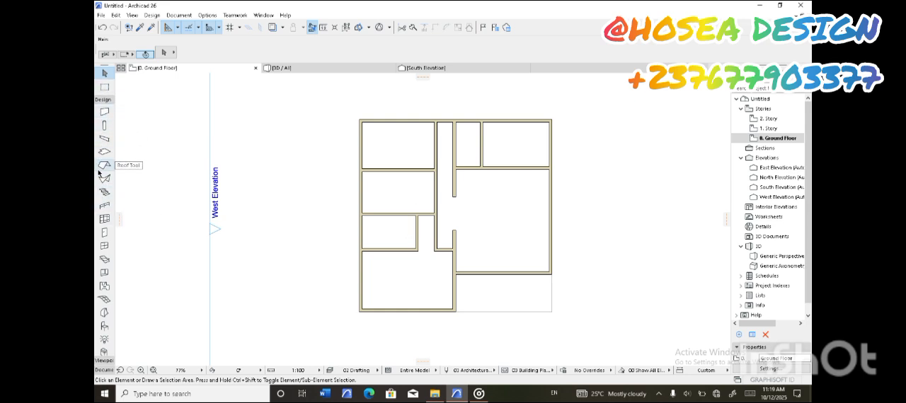
click(106, 233)
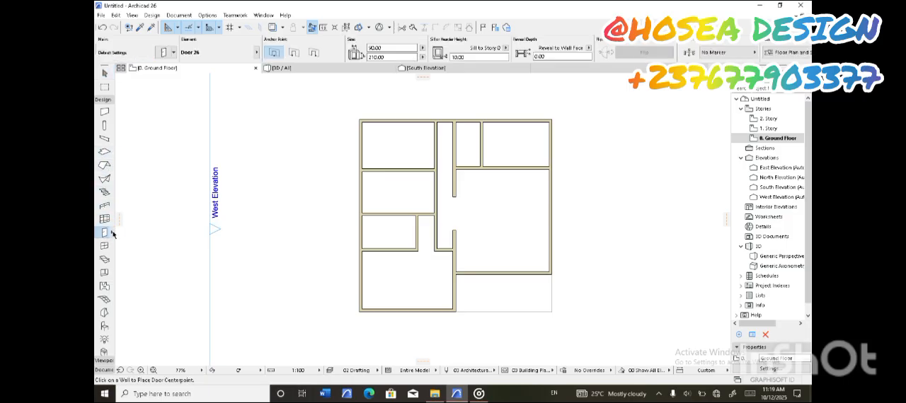
click(163, 52)
drag(415, 210, 411, 269)
click(290, 244)
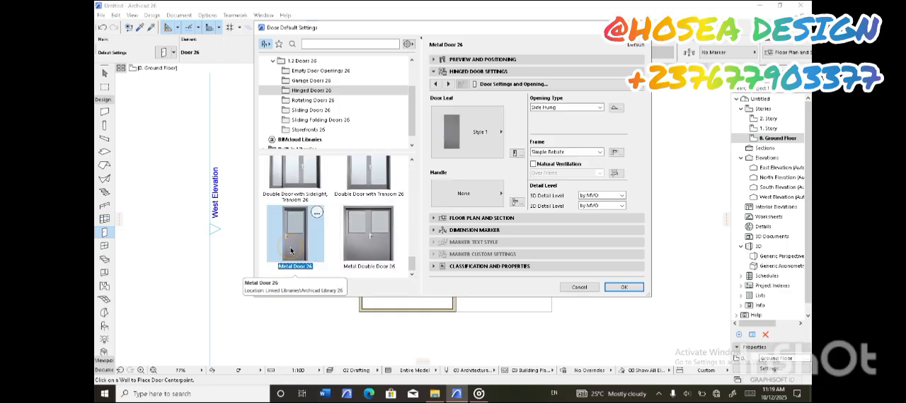
click(624, 287)
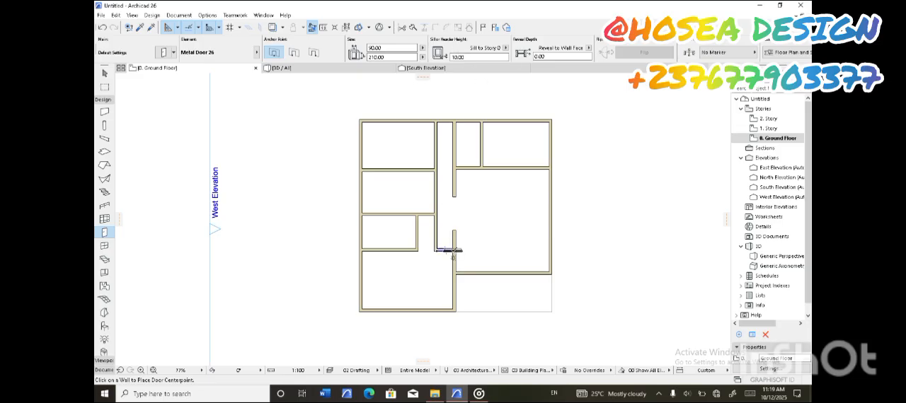
Place a door at the west end of the northeast room's south wall, opening into that room against the dividing wall
scroll(520, 281, up, 2)
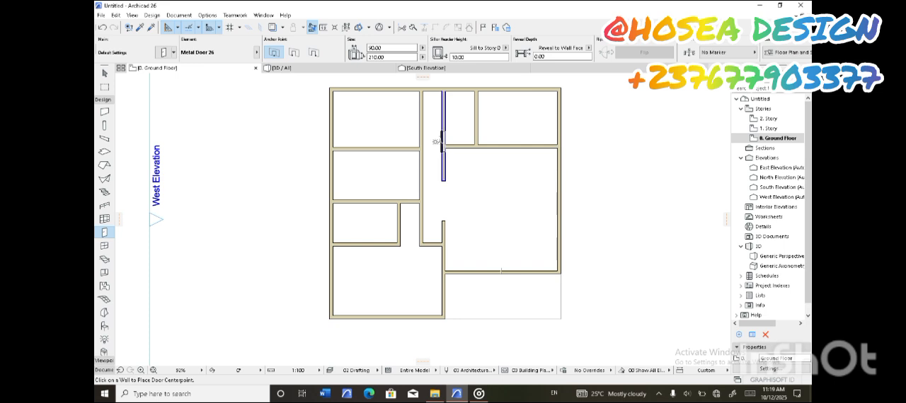
scroll(506, 140, up, 2)
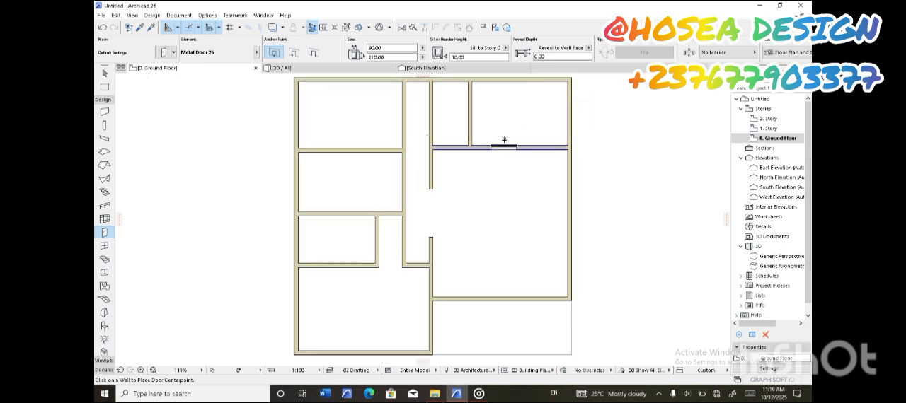
scroll(504, 140, up, 2)
middle_drag(477, 141, 469, 170)
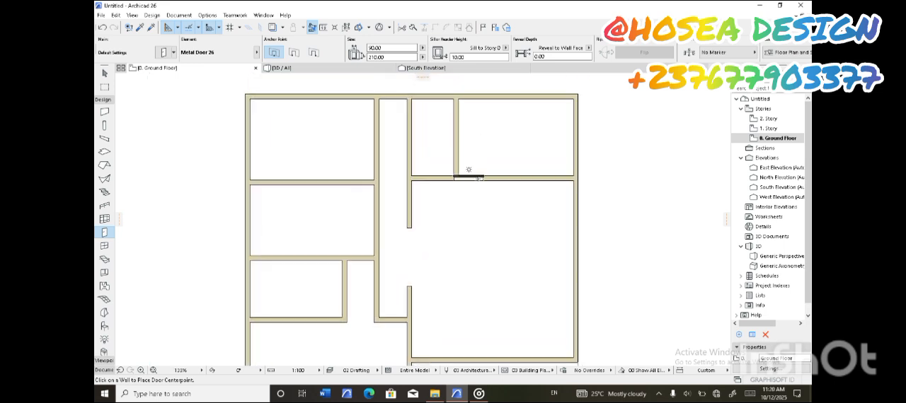
scroll(487, 180, up, 3)
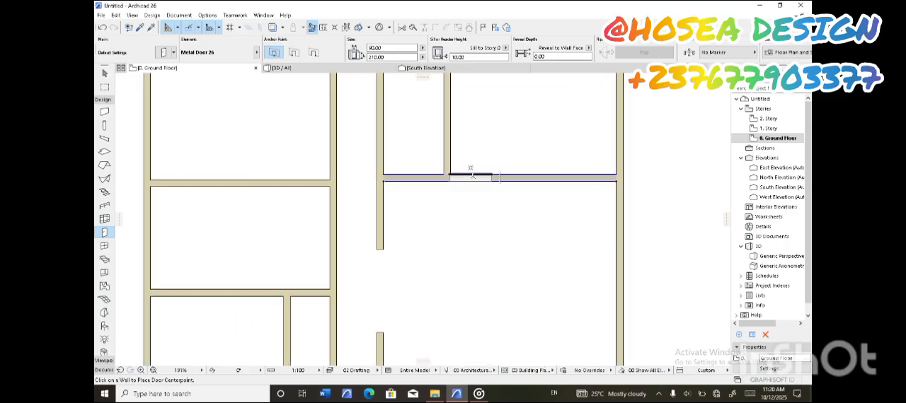
click(472, 175)
click(469, 173)
scroll(465, 173, down, 5)
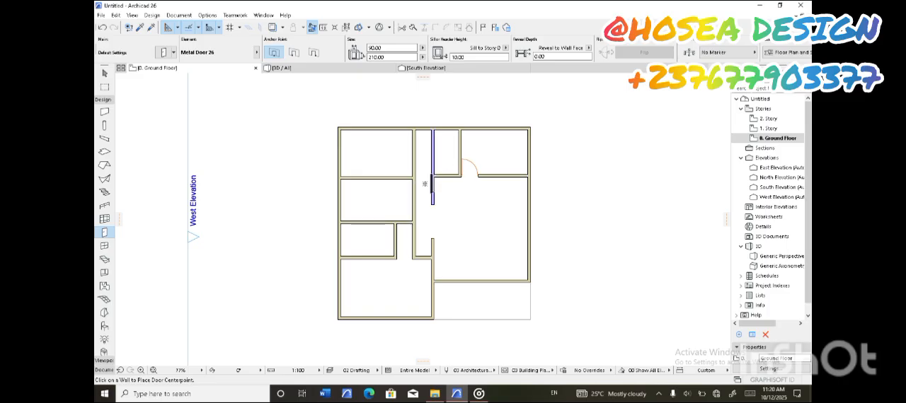
Place a door in the short wall closing the passage's south end, opening into the southwest room
scroll(418, 242, up, 5)
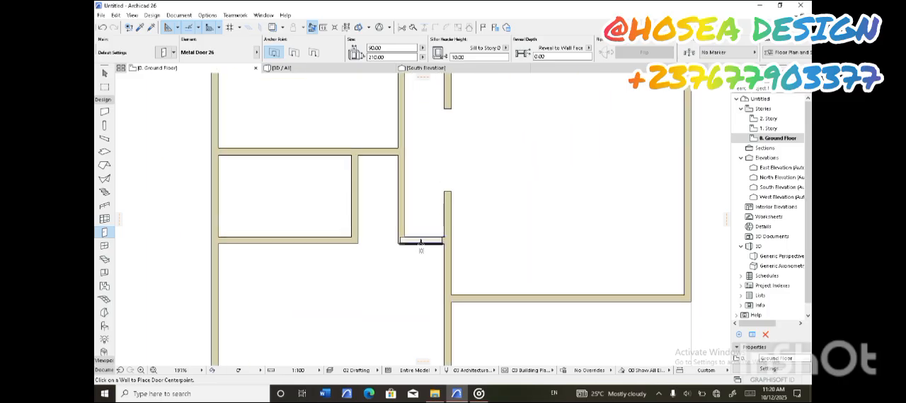
click(425, 237)
click(443, 263)
scroll(421, 247, down, 5)
Place two doors in the passage's west wall, either side of the northwest room's south wall, each opening into its room
scroll(418, 170, up, 6)
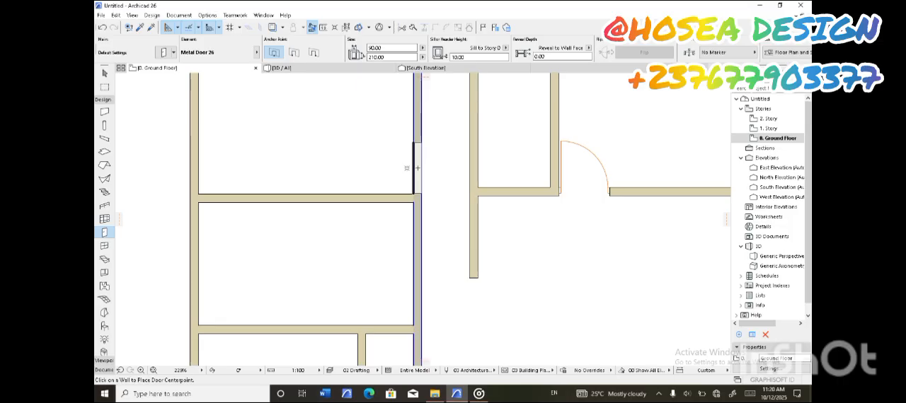
click(421, 167)
click(366, 177)
click(411, 228)
click(370, 211)
scroll(473, 192, down, 5)
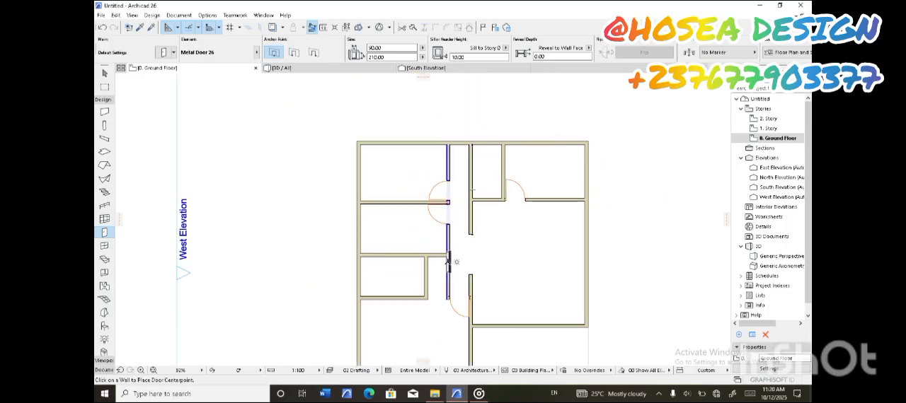
Place a door at the south end of the wall between the narrow north room and the northeast room, opening into the narrow room
scroll(504, 189, up, 5)
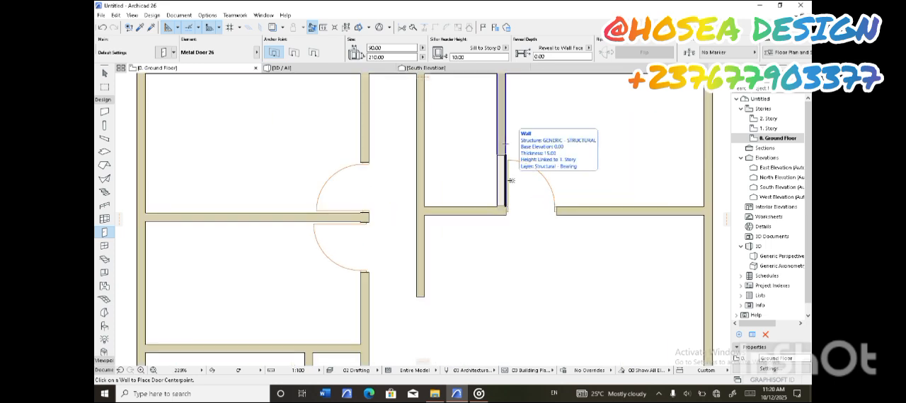
scroll(498, 244, down, 5)
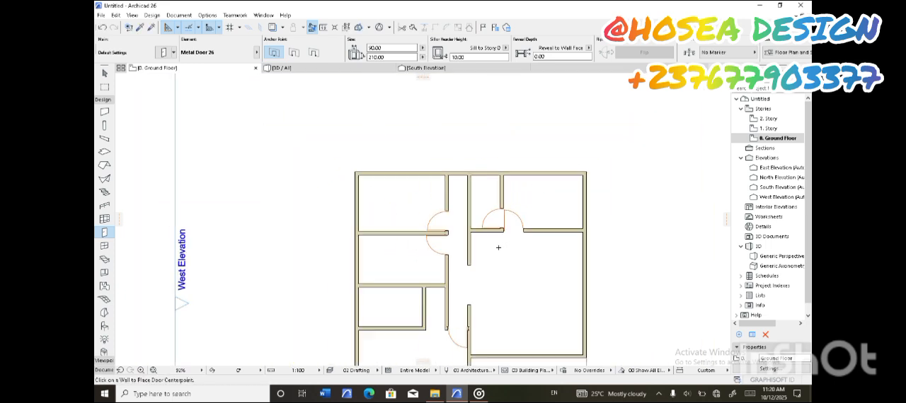
middle_drag(488, 222, 465, 208)
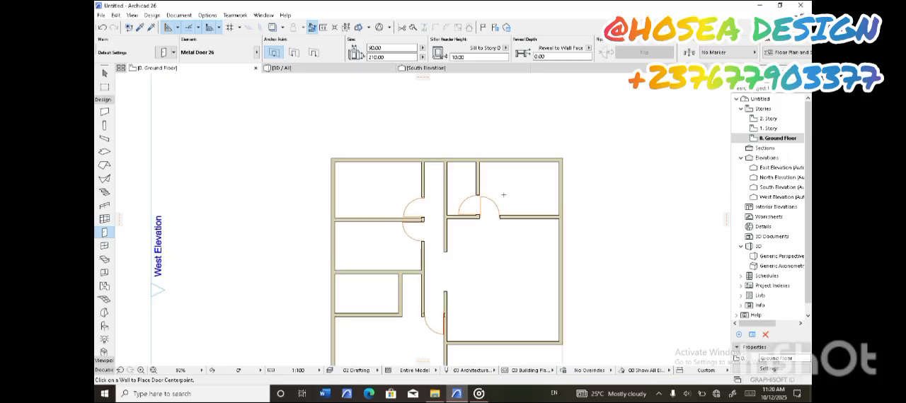
Draw a horizontal wall across the passage near its north end, closing off a small room
scroll(501, 193, down, 2)
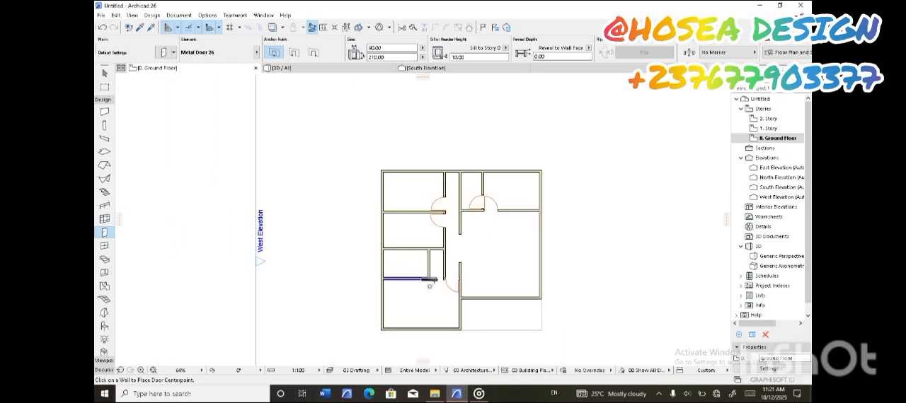
scroll(434, 269, up, 2)
scroll(435, 270, up, 8)
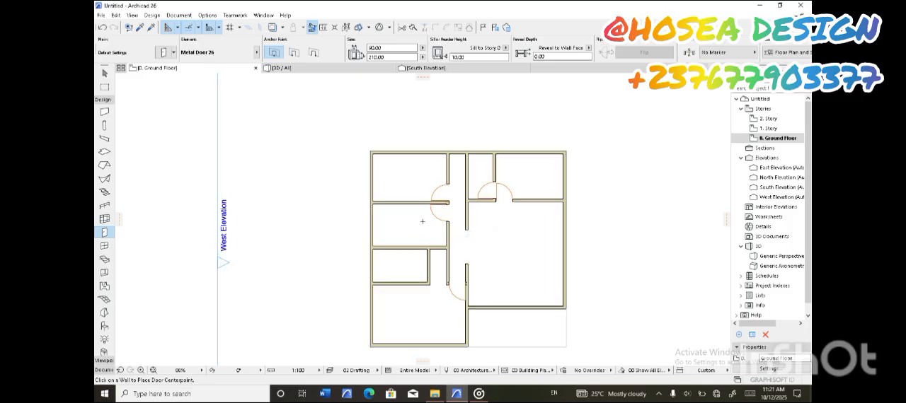
scroll(429, 198, down, 4)
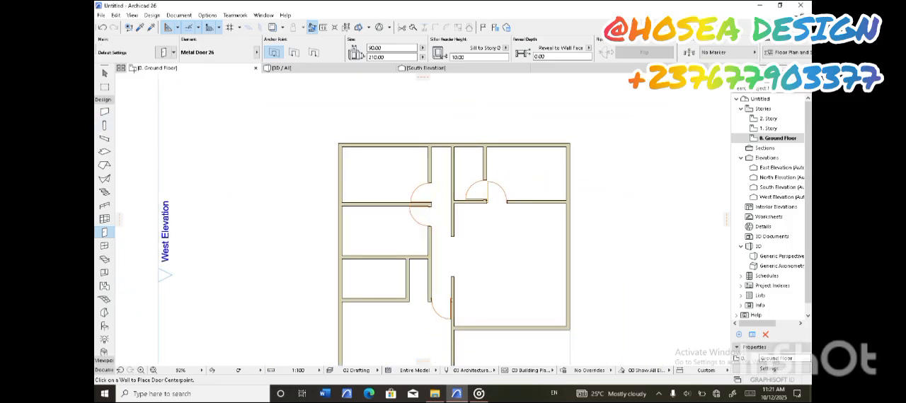
click(104, 111)
scroll(448, 161, up, 5)
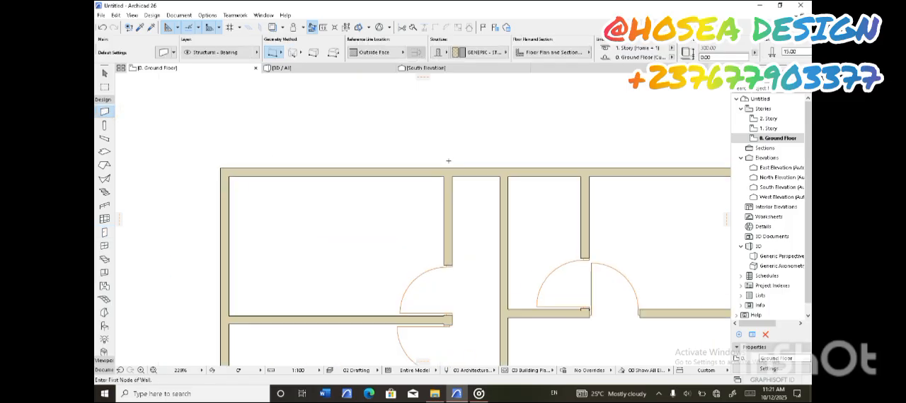
click(449, 235)
click(499, 235)
scroll(496, 233, down, 5)
scroll(453, 207, up, 2)
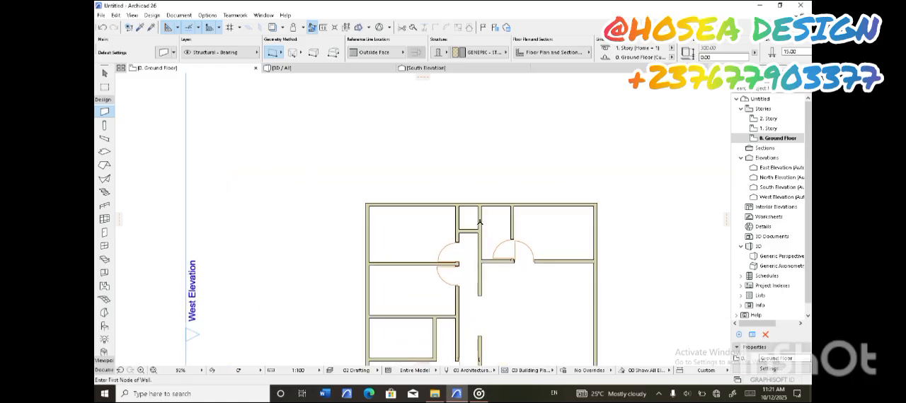
Place a 70 cm wide metal door in the short wall across the passage's north end, opening into the small room
scroll(453, 207, down, 1)
middle_drag(494, 217, 513, 189)
scroll(502, 201, down, 2)
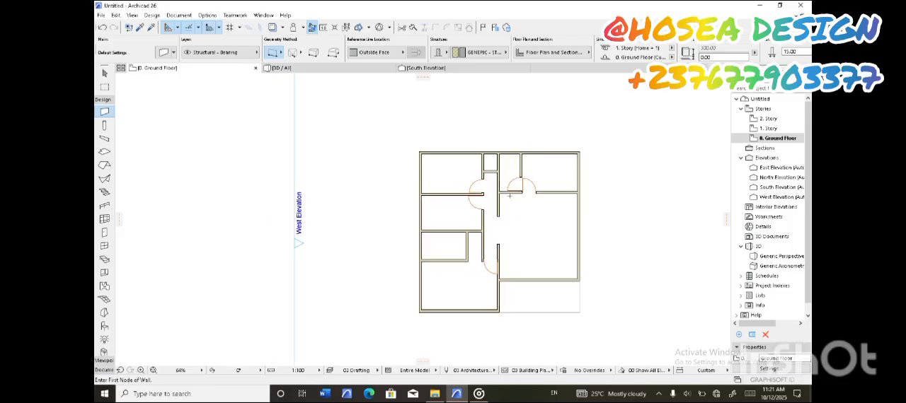
scroll(482, 205, up, 1)
scroll(495, 213, down, 1)
scroll(514, 216, up, 2)
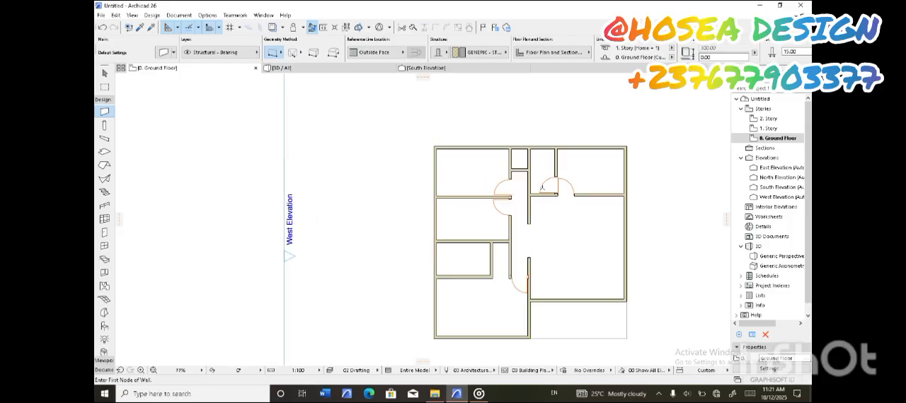
click(105, 232)
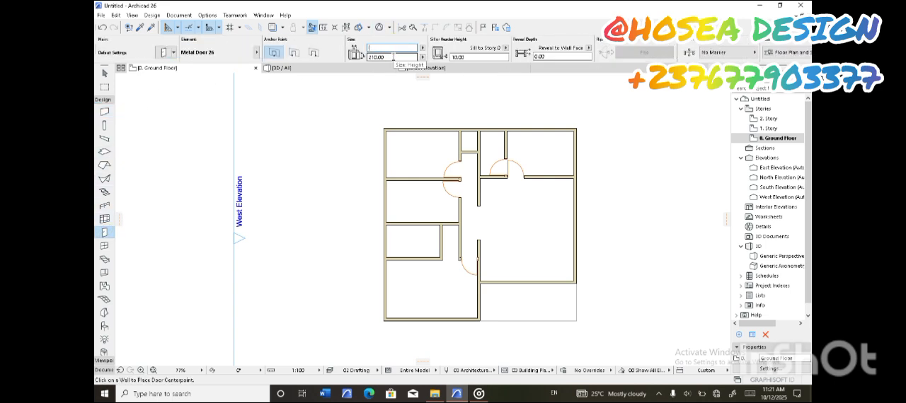
text(70)
key(Return)
scroll(467, 157, up, 5)
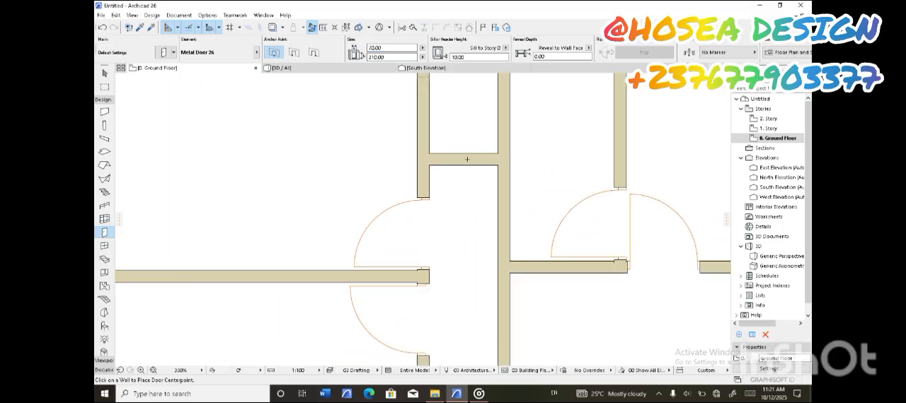
click(471, 159)
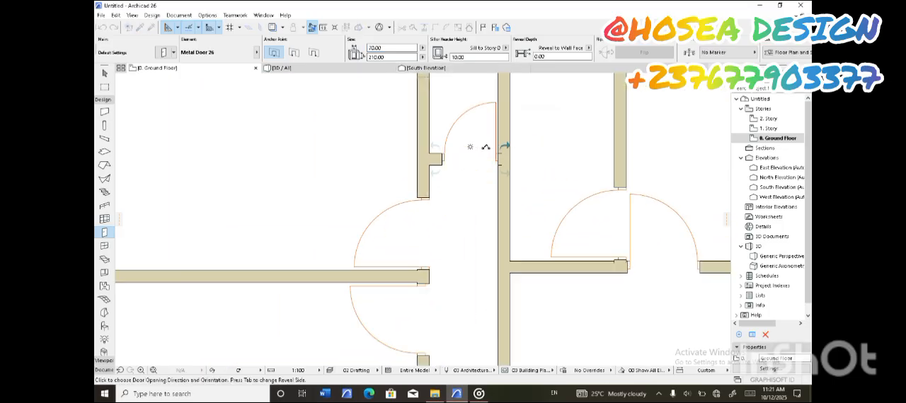
click(485, 147)
Place a 70 cm wide door at the east end of the small west room's south wall, opening into that room
scroll(478, 158, down, 4)
scroll(478, 158, down, 4)
scroll(446, 240, up, 3)
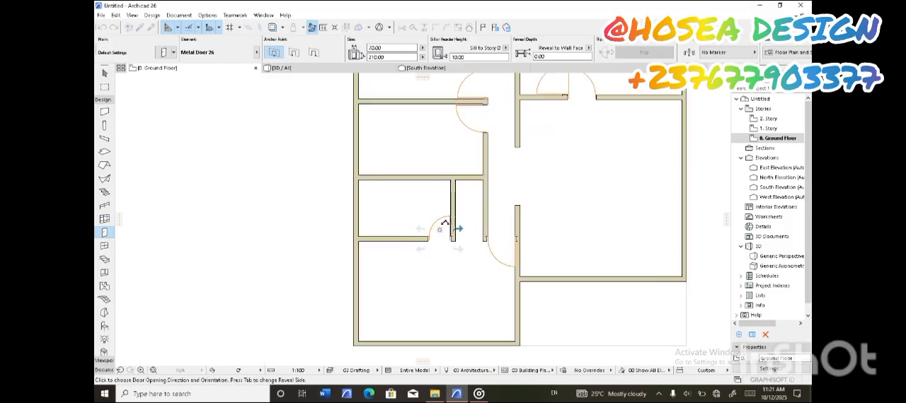
scroll(456, 230, down, 4)
scroll(459, 233, up, 1)
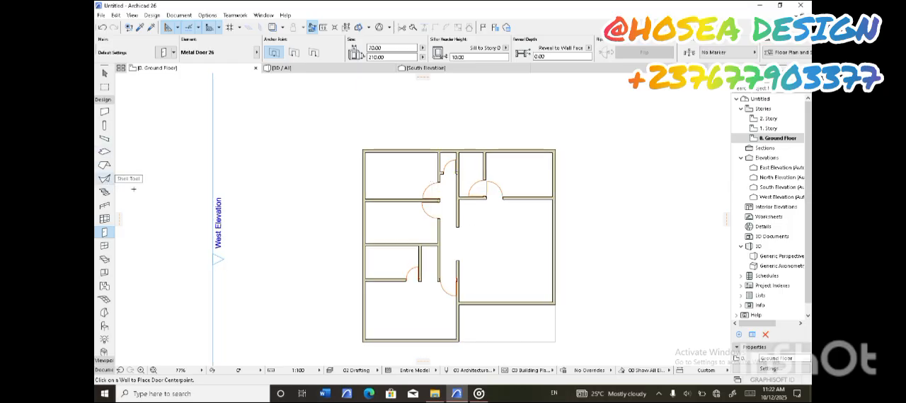
Place a Metal Double Door 26 near the west end of the large east room's south wall, opening inward
scroll(470, 320, up, 1)
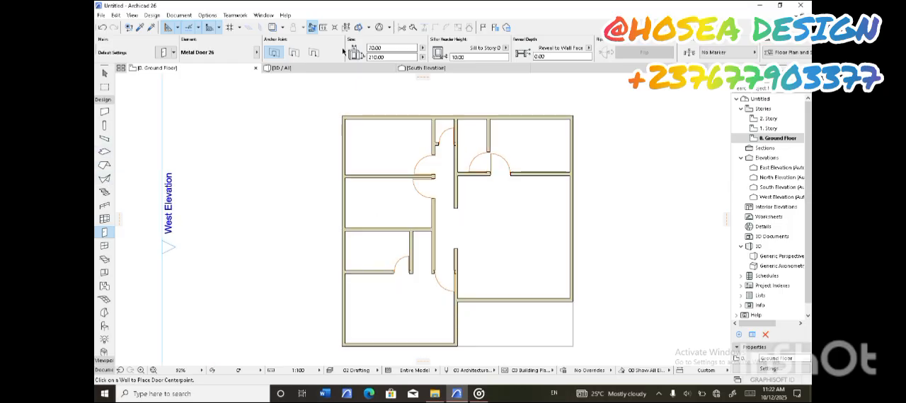
click(163, 52)
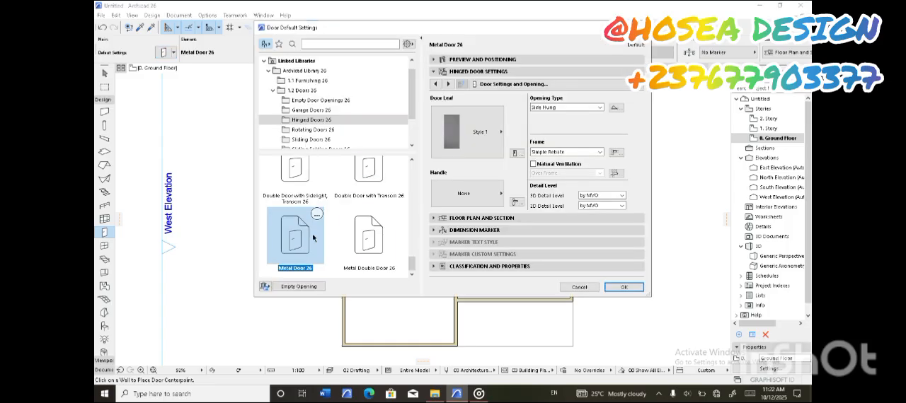
click(372, 237)
click(624, 288)
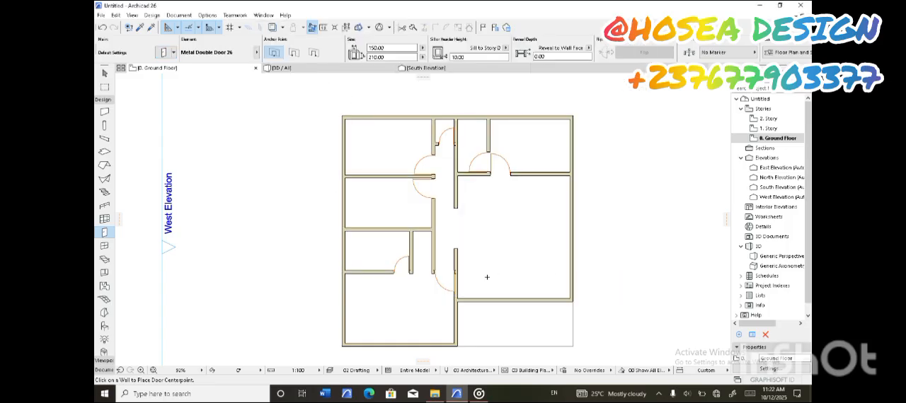
scroll(491, 310, up, 4)
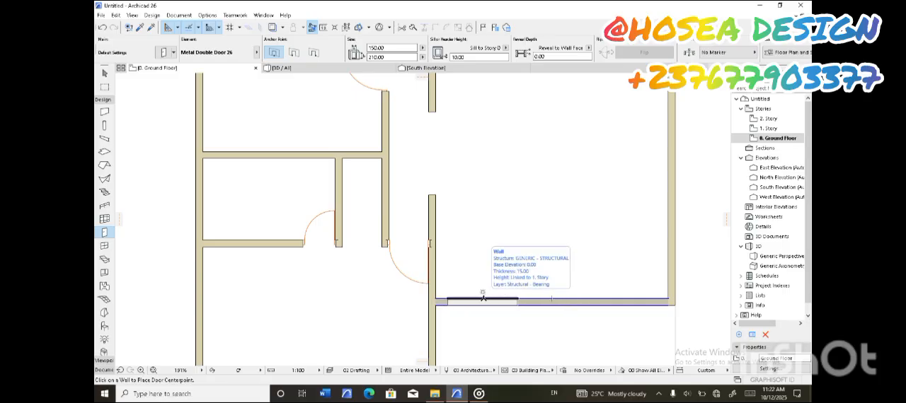
click(485, 298)
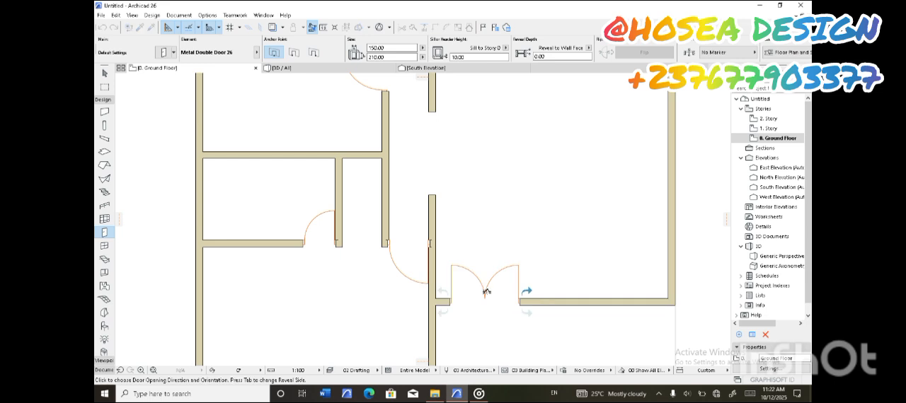
scroll(484, 293, down, 5)
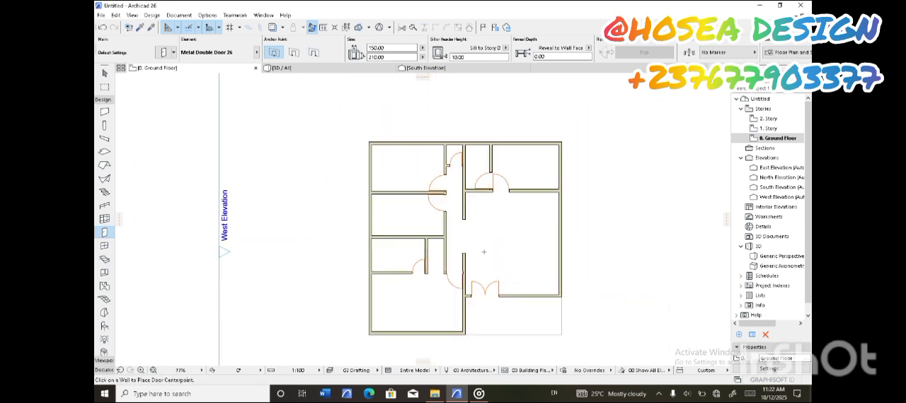
scroll(483, 252, down, 1)
Configure the default window as Double-Hung Triple Window 26 with a width of 100 cm
click(106, 247)
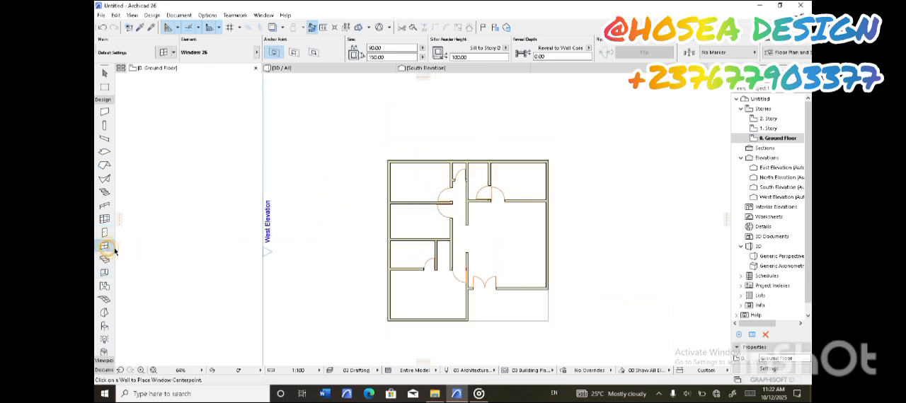
click(162, 53)
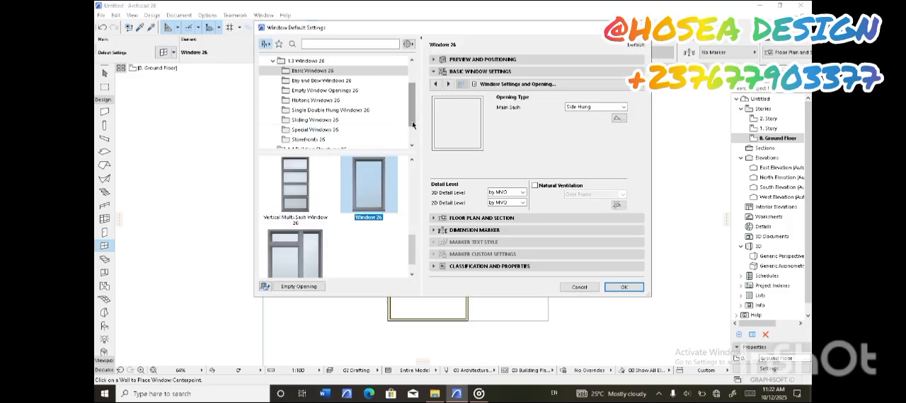
drag(410, 252, 408, 192)
click(317, 81)
click(305, 91)
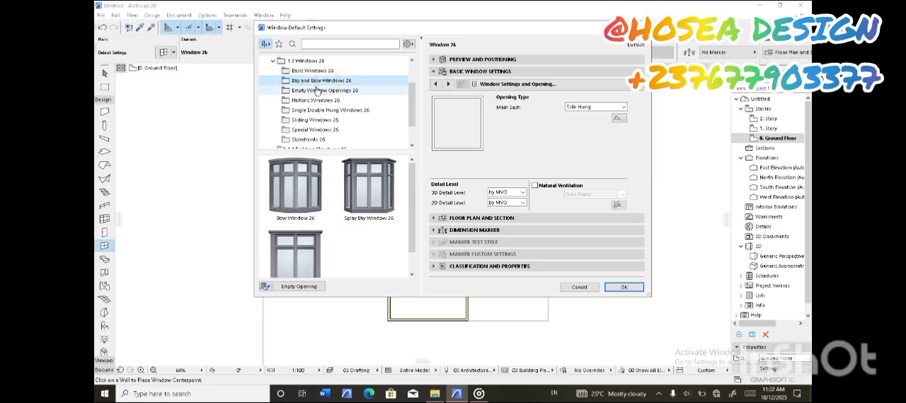
click(304, 100)
click(306, 110)
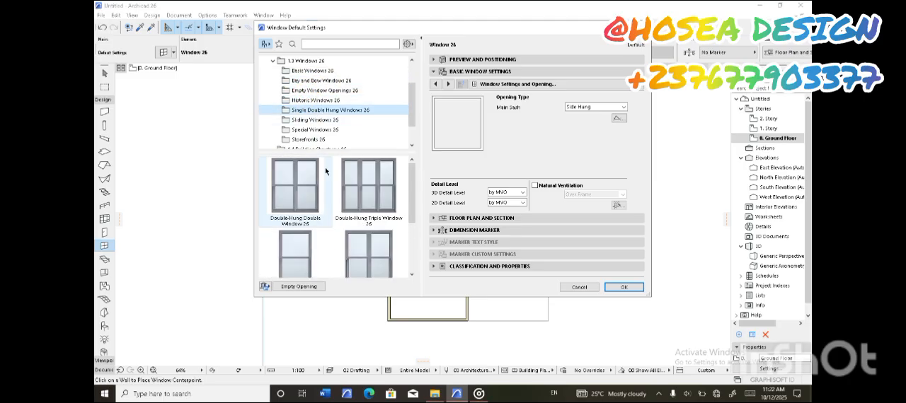
mouse_move(412, 197)
mouse_down()
mouse_move(410, 185)
mouse_move(407, 227)
mouse_move(409, 198)
mouse_up()
click(352, 189)
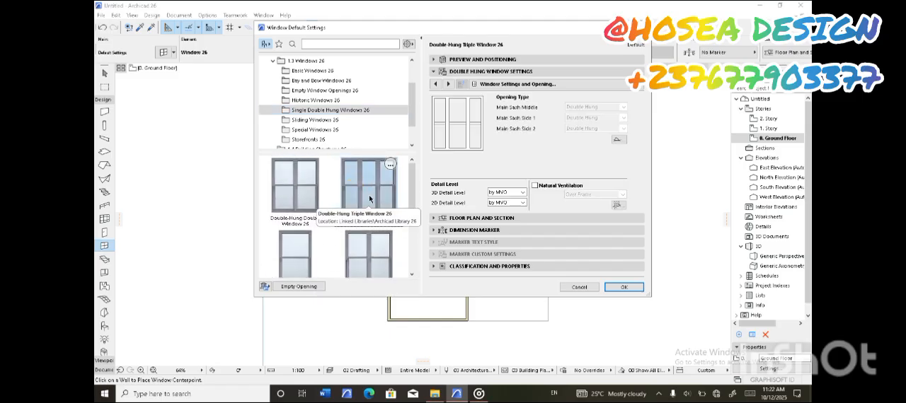
click(613, 287)
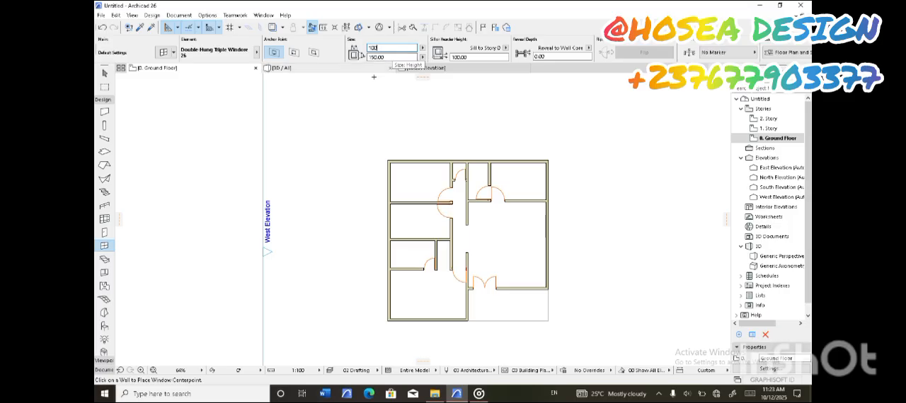
Place triple windows in the outer walls of the southwest, middle west, northwest and northeast rooms and the narrow north room
scroll(426, 326, up, 2)
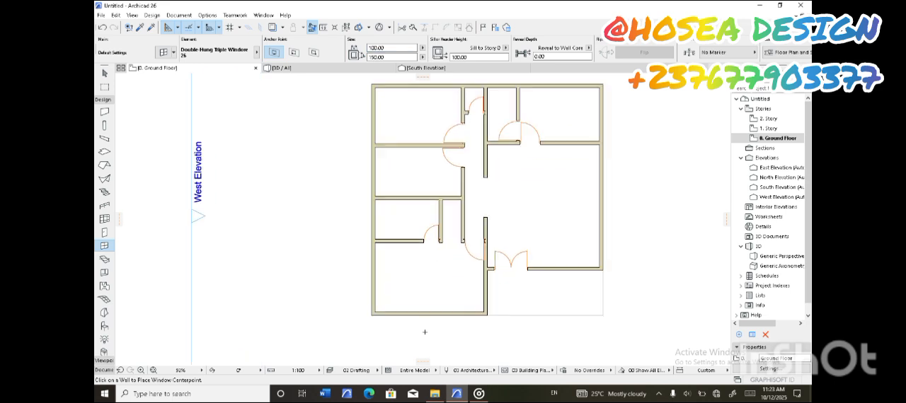
click(431, 309)
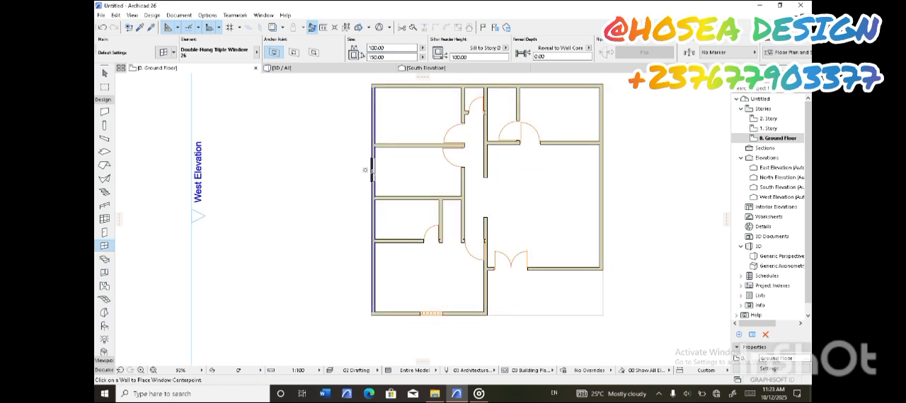
click(367, 173)
click(417, 86)
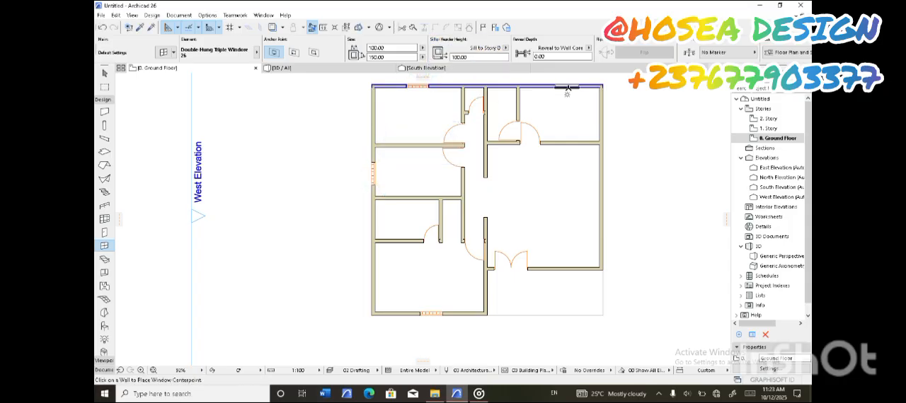
click(563, 86)
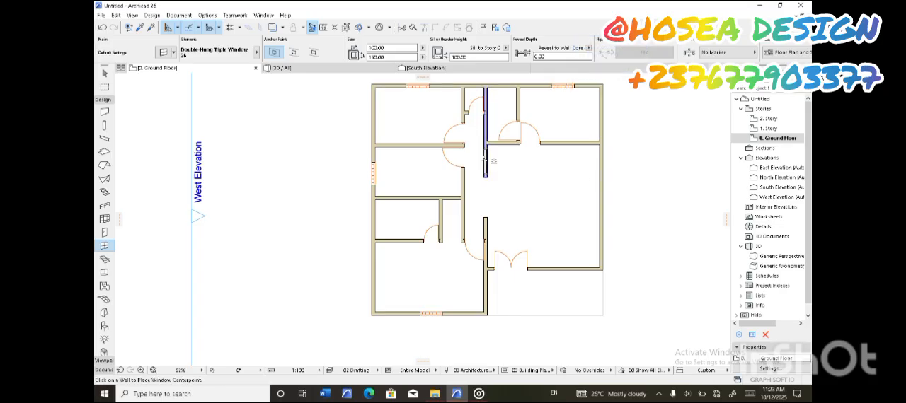
middle_drag(486, 100, 483, 140)
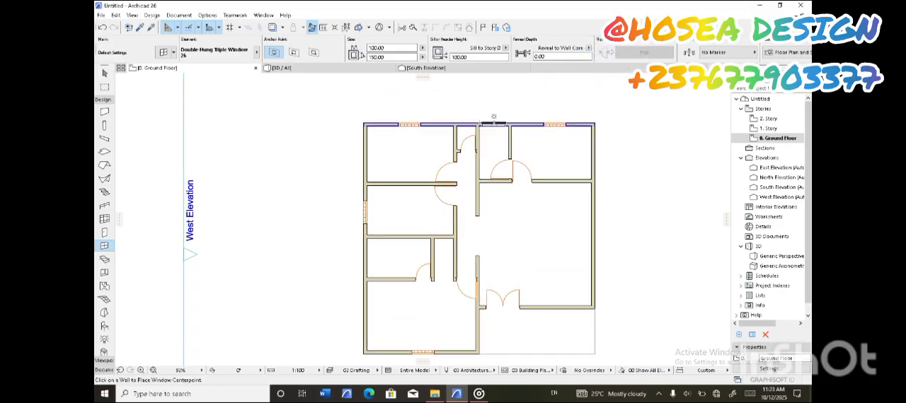
scroll(464, 184, down, 1)
middle_drag(465, 185, 483, 178)
middle_drag(470, 317, 461, 292)
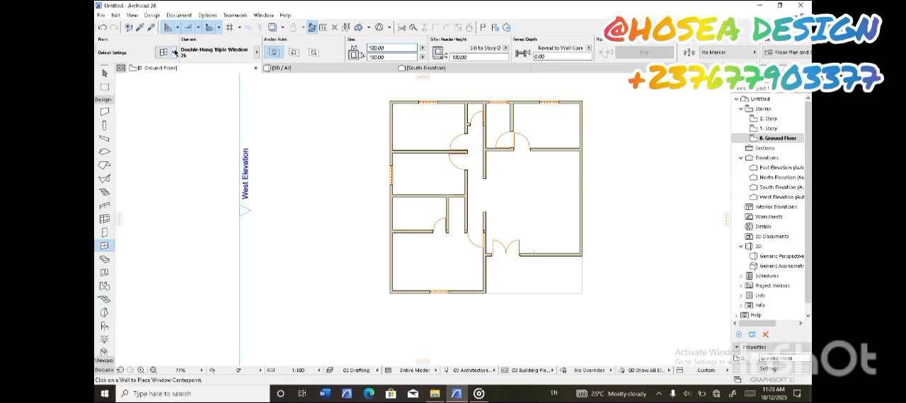
Place 240 cm wide Single-Hung Triple Window 26 windows in the large east room's south and east walls
click(174, 51)
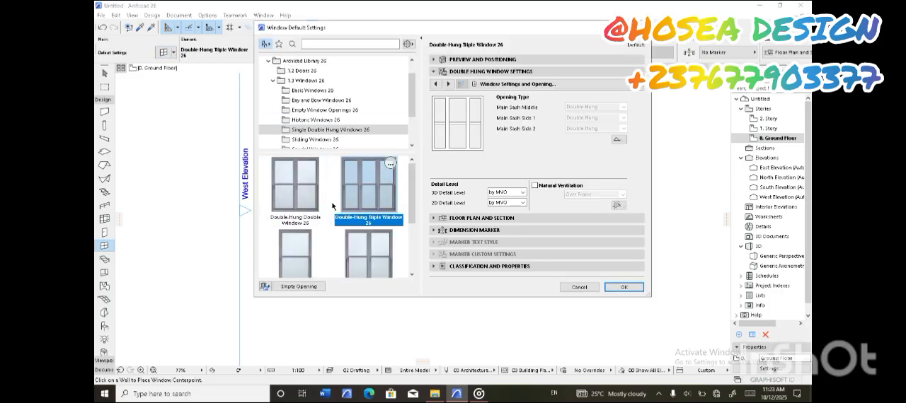
scroll(418, 225, down, 1)
click(306, 237)
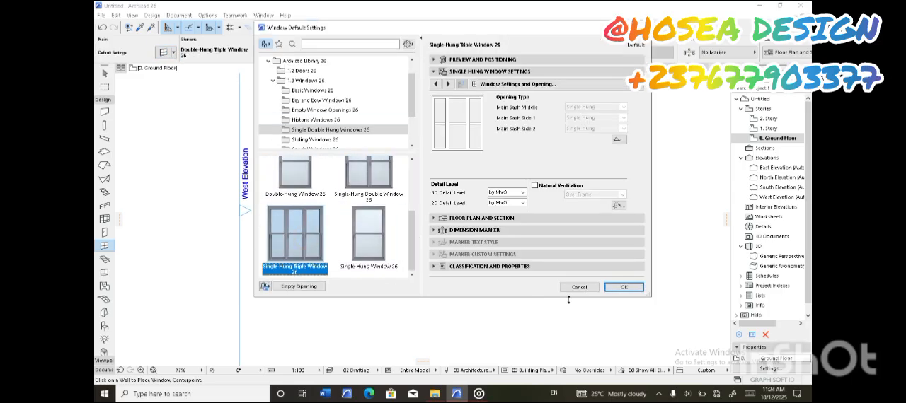
click(622, 287)
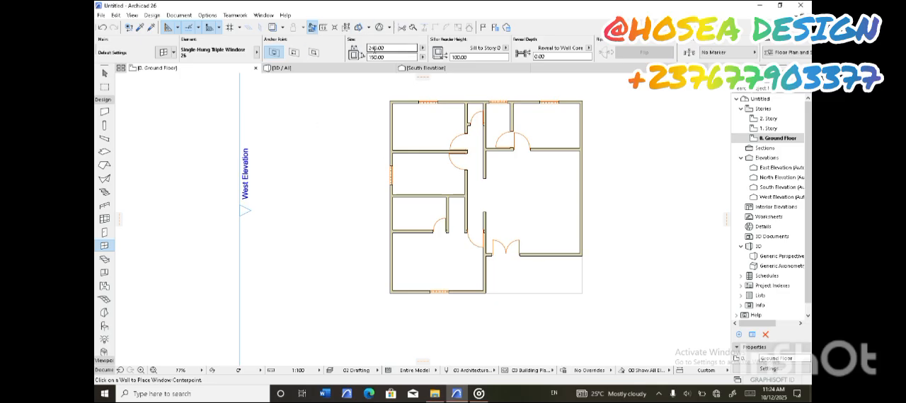
click(550, 254)
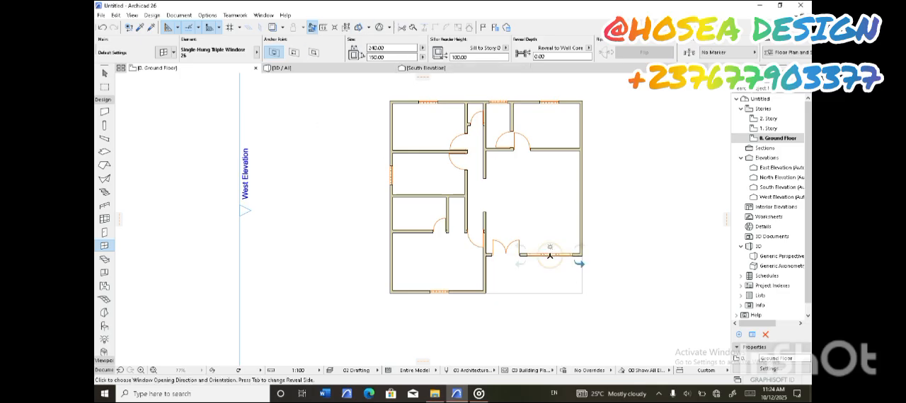
click(585, 198)
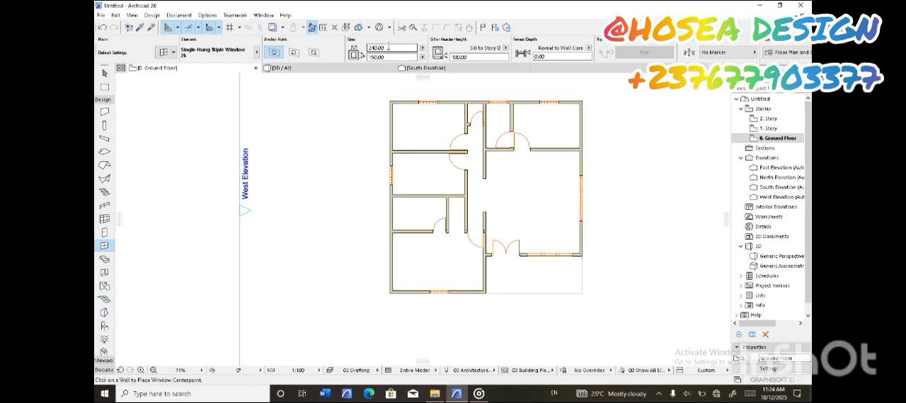
Place 60 cm wide Single-Hung Window 26 windows in the small passage room's north wall and the small west room's west wall
click(160, 53)
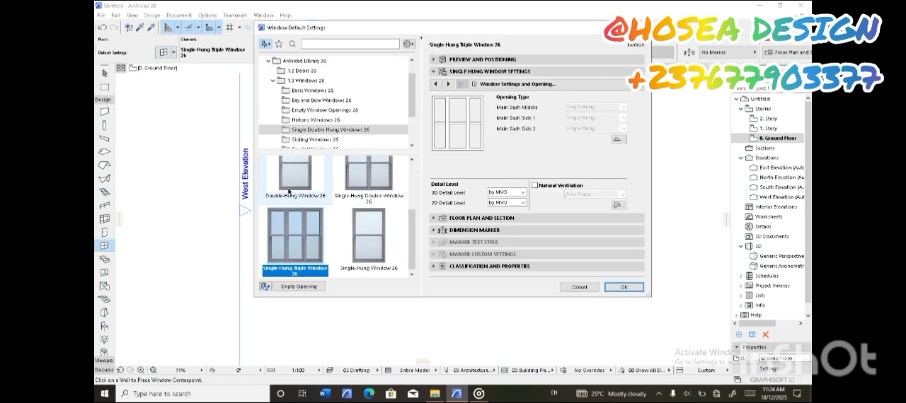
click(622, 287)
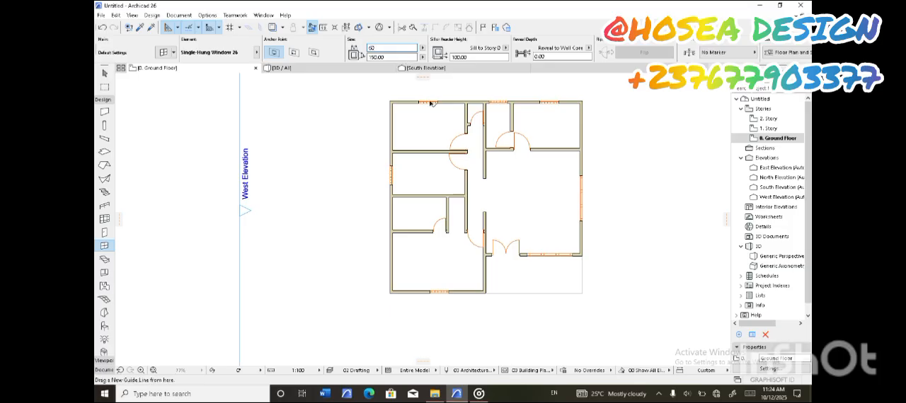
scroll(465, 106, up, 5)
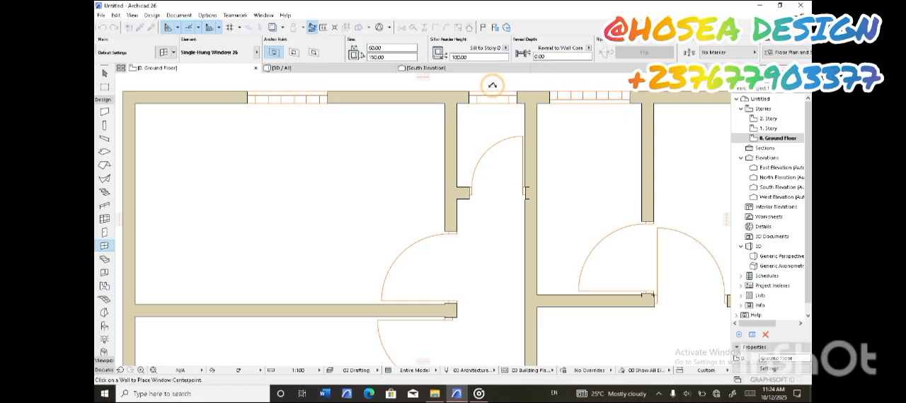
scroll(491, 89, down, 5)
scroll(396, 204, up, 4)
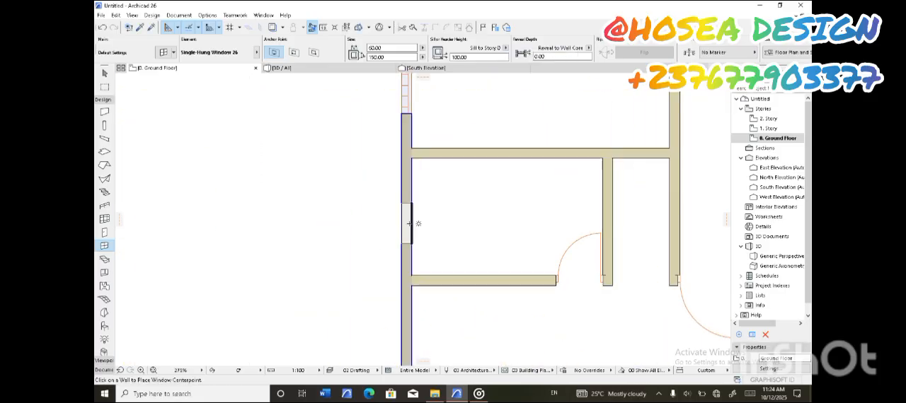
scroll(396, 212, down, 4)
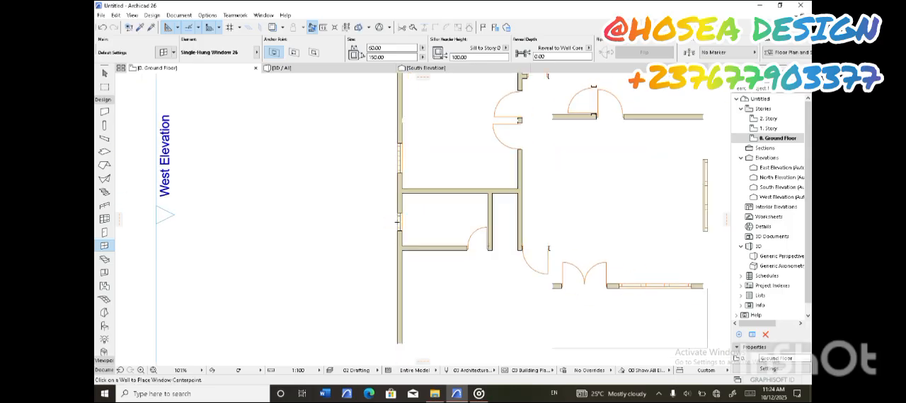
Examine the placed doors and windows in the outer and inner walls across the whole ground floor plan
scroll(434, 178, up, 5)
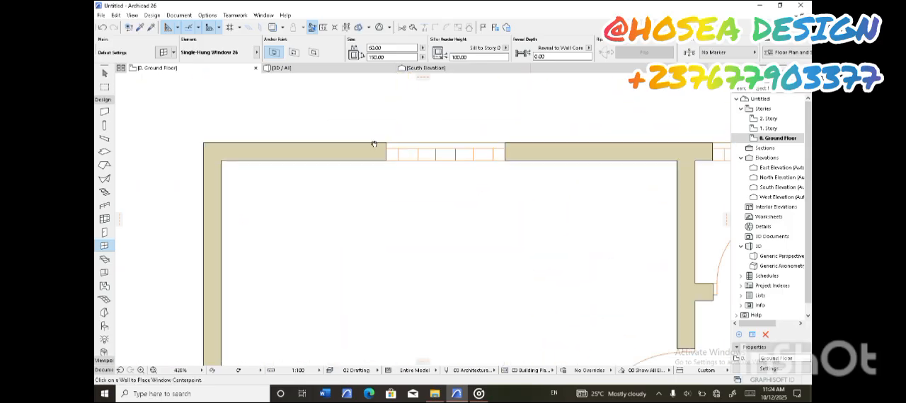
scroll(373, 144, down, 6)
scroll(448, 148, up, 2)
scroll(451, 218, down, 3)
scroll(447, 216, up, 3)
scroll(445, 212, down, 3)
scroll(444, 212, up, 2)
scroll(444, 213, down, 5)
scroll(396, 228, up, 2)
scroll(401, 237, down, 2)
scroll(401, 237, down, 2)
scroll(410, 227, up, 2)
scroll(425, 213, down, 2)
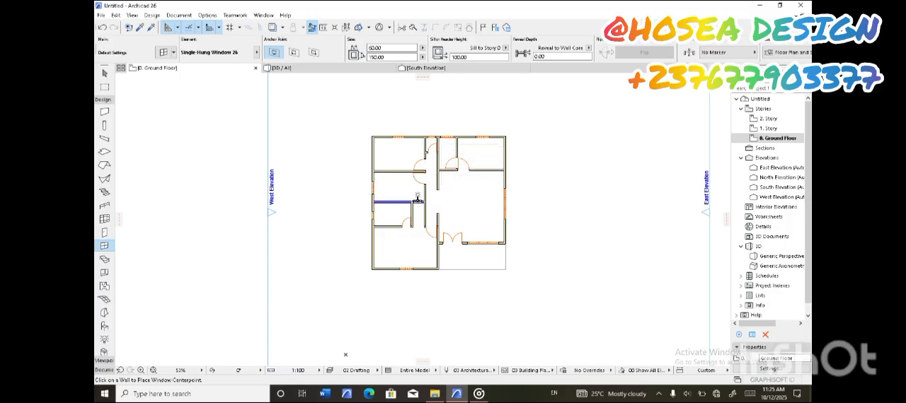
Save the project in the Documents folder as an Archicad Solo Project named THE THE TUTORIAL
click(102, 16)
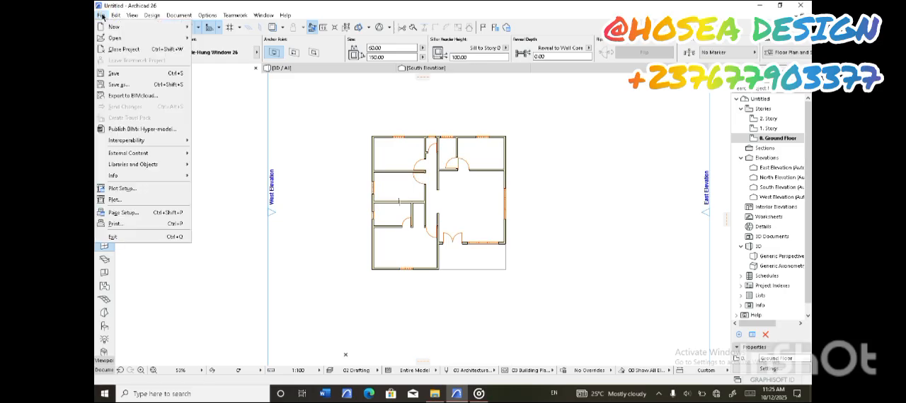
click(103, 16)
click(101, 15)
click(106, 76)
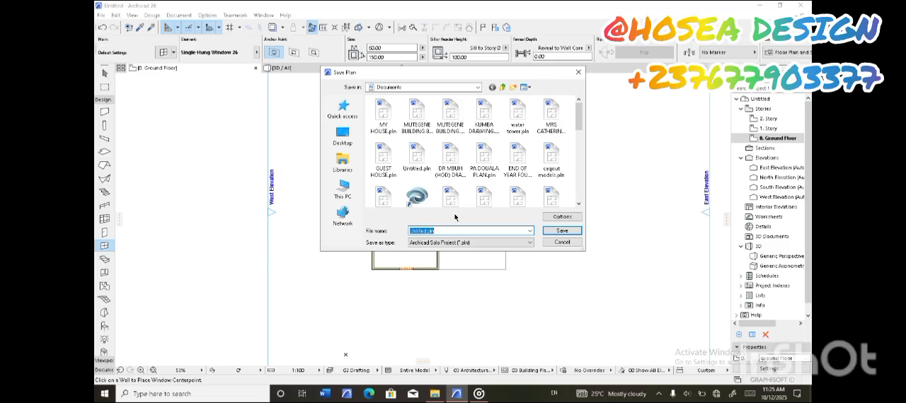
text(THE THE TUT)
click(504, 219)
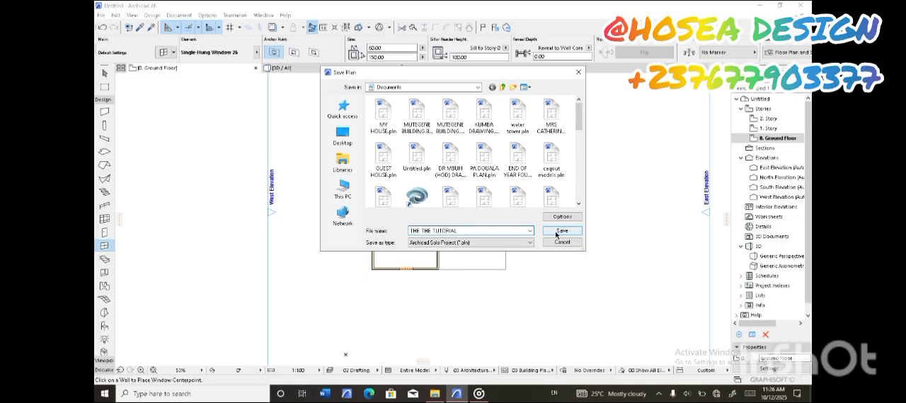
click(556, 233)
Check the ground floor plan and view the building's front in 3D, returning to the floor plan
scroll(444, 203, up, 1)
scroll(444, 203, down, 1)
scroll(427, 135, up, 4)
scroll(463, 195, down, 3)
middle_drag(464, 267, 456, 245)
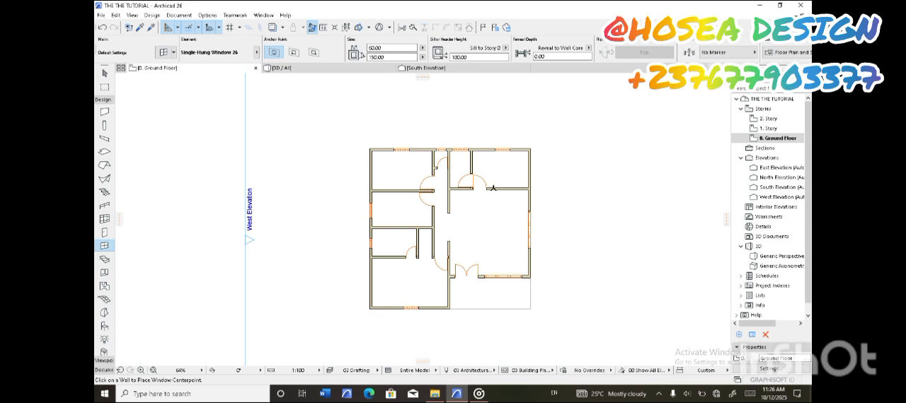
middle_drag(428, 209, 455, 195)
scroll(453, 199, up, 2)
scroll(459, 199, down, 1)
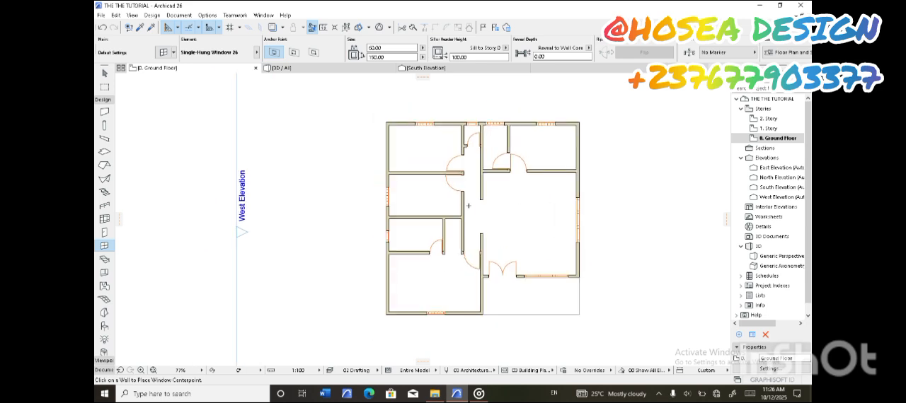
scroll(488, 214, up, 1)
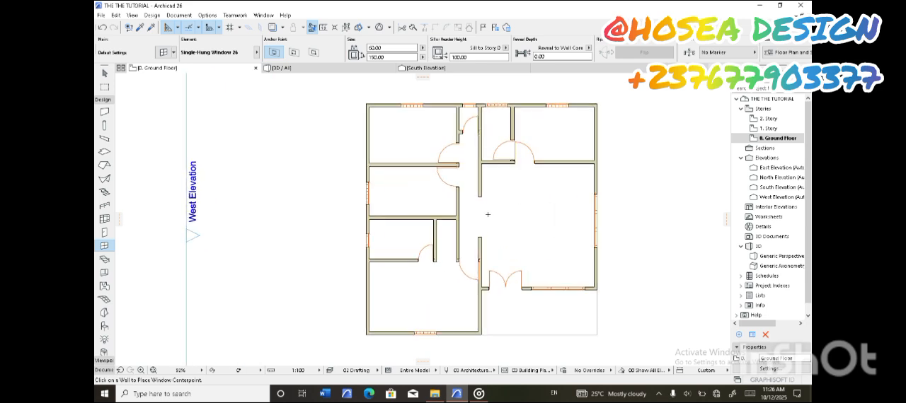
click(309, 68)
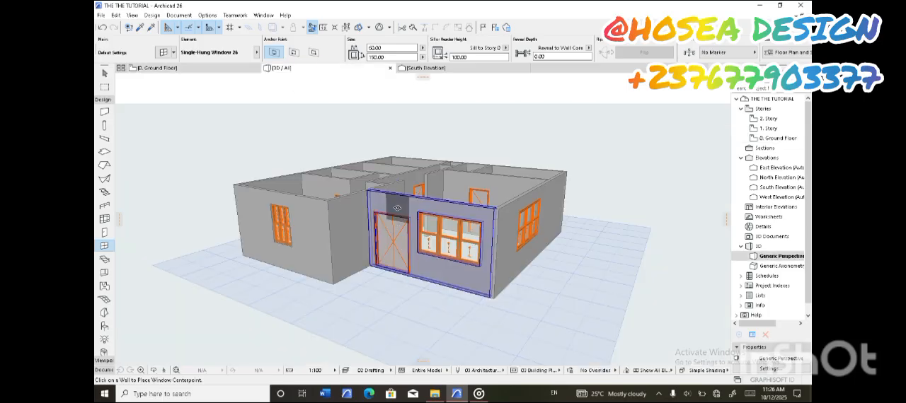
shift+middle_drag(401, 216, 190, 87)
click(188, 68)
Place three 15 × 15 cm columns along the porch's south edge, at both ends and at the middle
scroll(397, 225, down, 3)
scroll(396, 225, up, 2)
key(Escape)
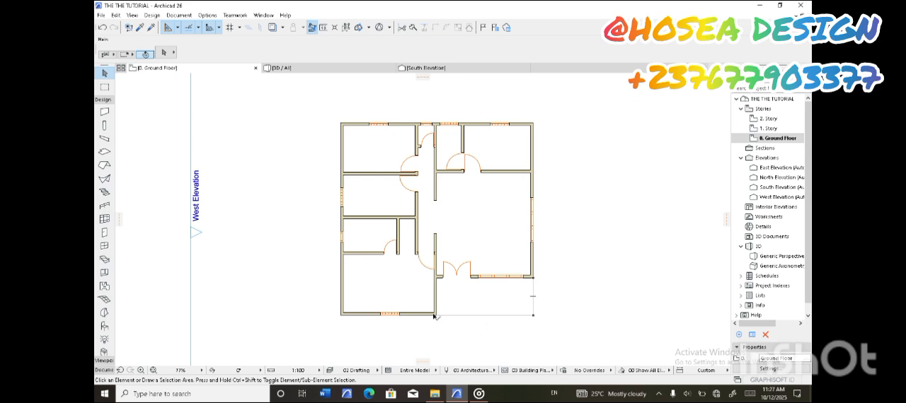
click(104, 125)
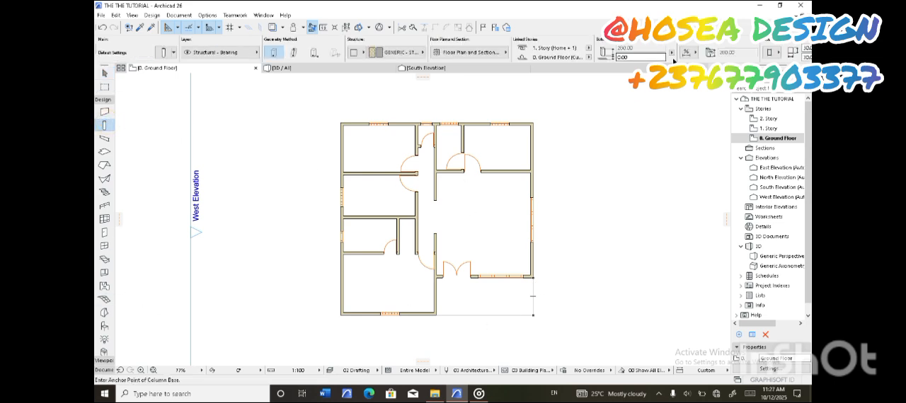
scroll(773, 52, down, 2)
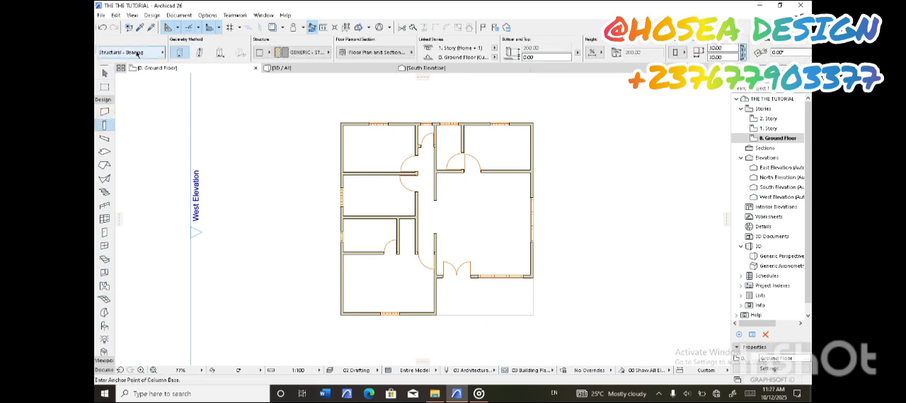
scroll(169, 54, up, 2)
scroll(160, 56, down, 2)
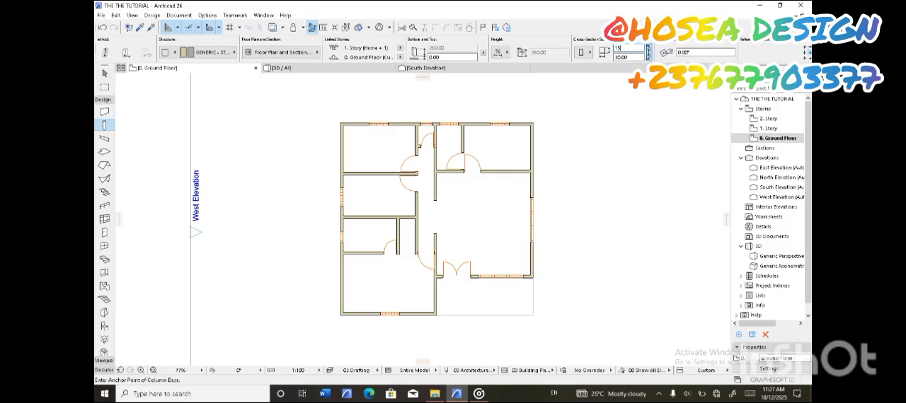
scroll(494, 191, up, 5)
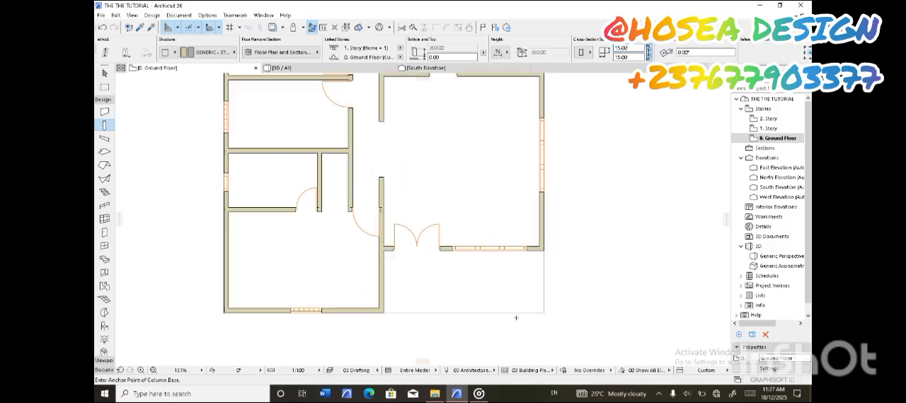
click(577, 273)
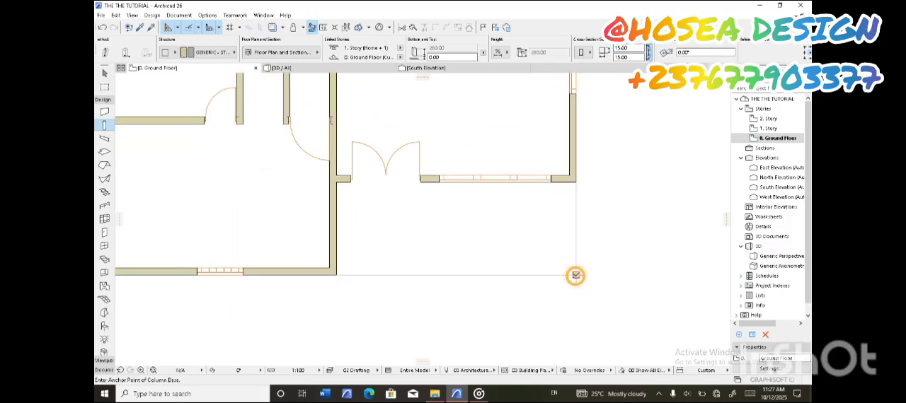
click(457, 274)
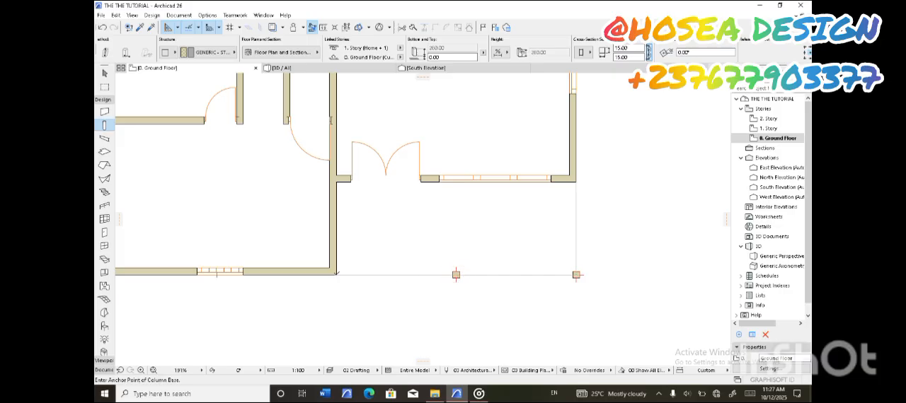
click(104, 72)
Move the west porch column so that it sits exactly inside the southwest room's outer wall corner
scroll(322, 249, up, 1)
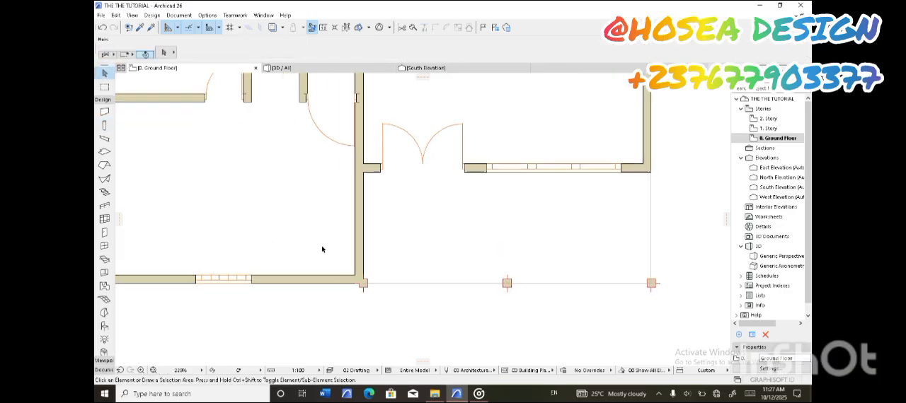
scroll(378, 273, up, 10)
click(438, 237)
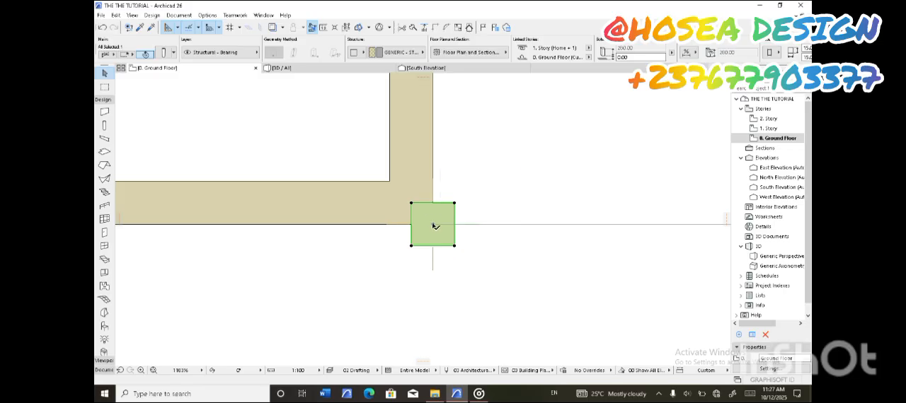
click(412, 205)
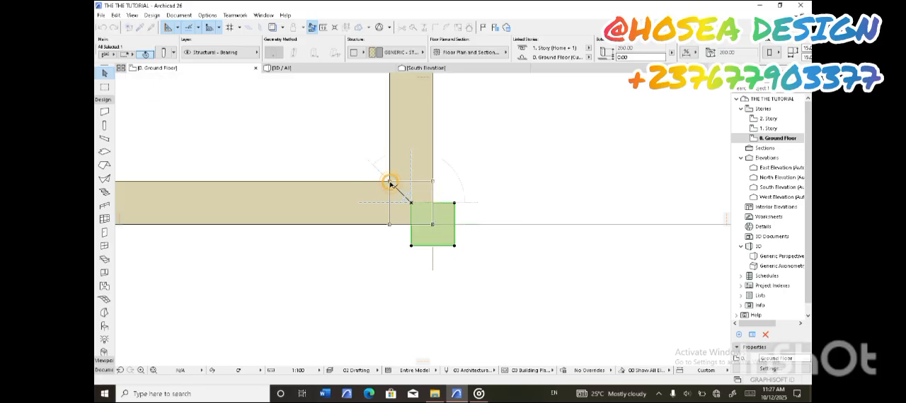
click(389, 182)
scroll(402, 195, down, 7)
scroll(405, 195, down, 6)
scroll(506, 198, up, 6)
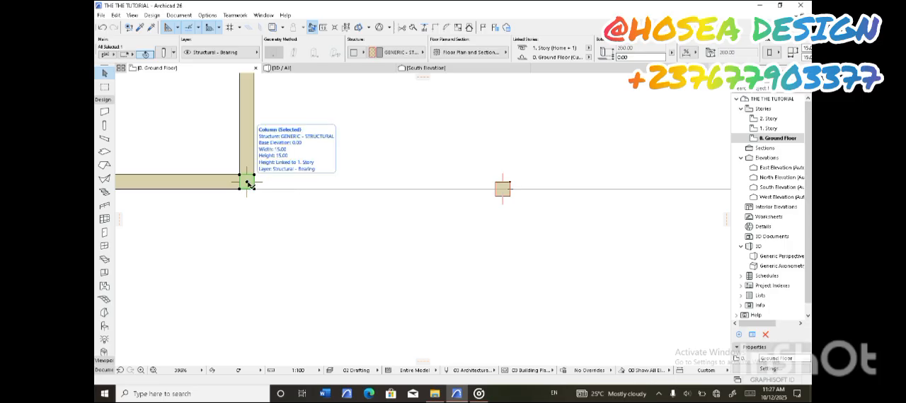
Shift the middle and east porch columns inward so their outer faces align with the porch outline
scroll(504, 189, up, 5)
click(506, 186)
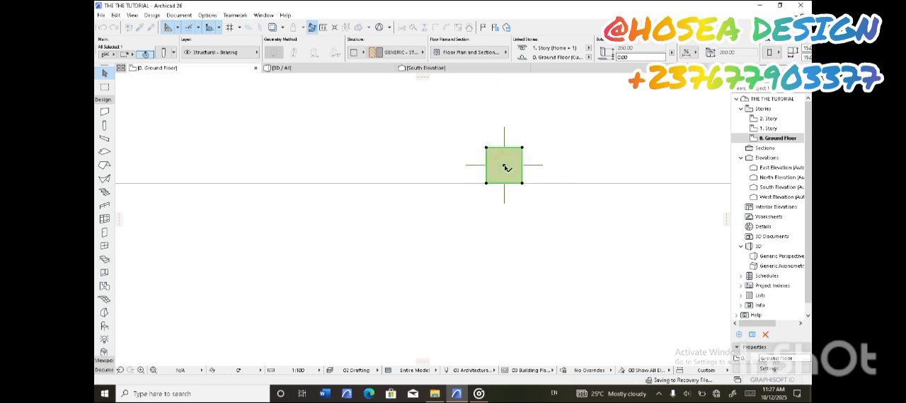
scroll(503, 170, down, 9)
scroll(496, 173, down, 3)
scroll(529, 194, up, 6)
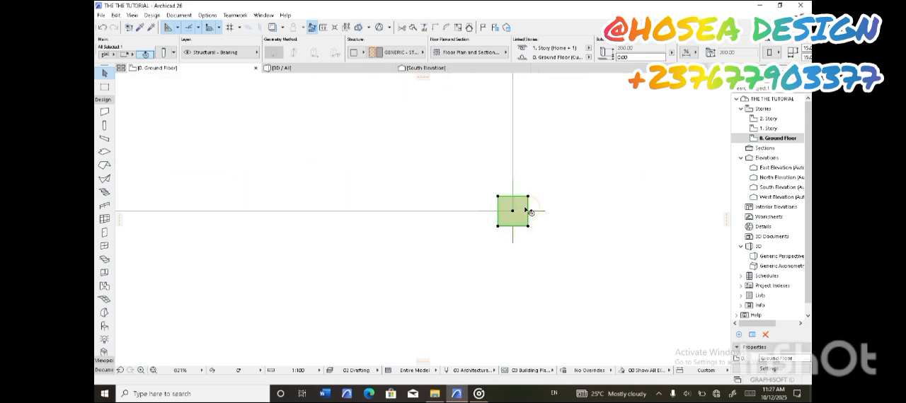
click(527, 214)
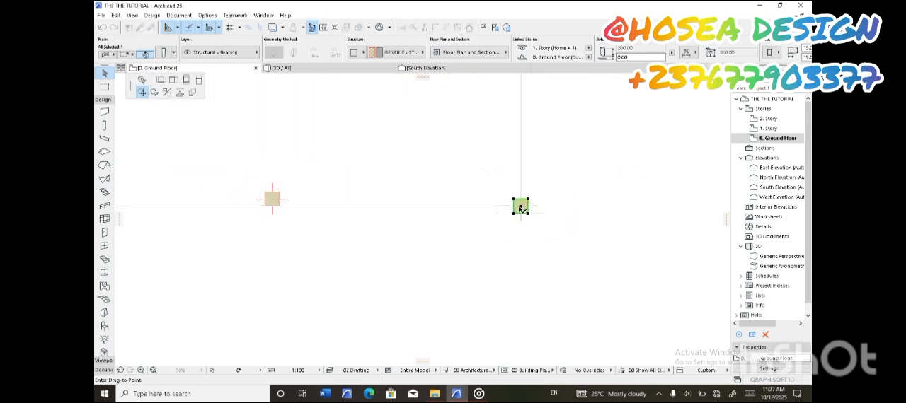
scroll(520, 207, up, 8)
click(528, 204)
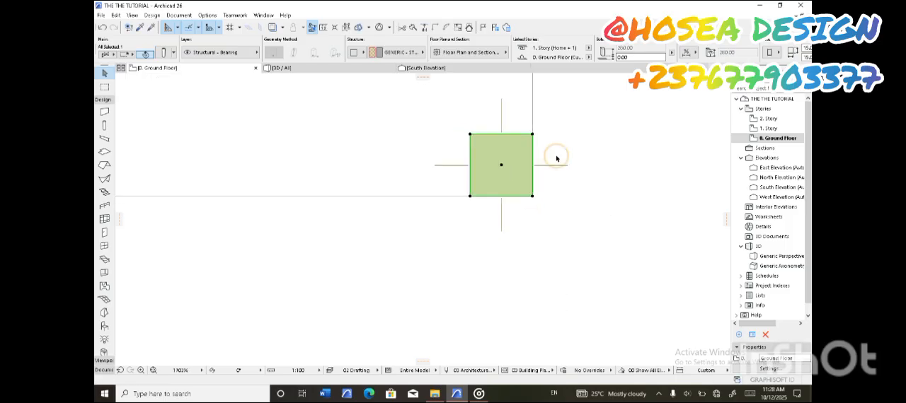
click(556, 156)
Examine the porch columns and the front facade from several angles in the 3D view
click(299, 67)
drag(514, 130, 413, 233)
middle_drag(393, 218, 482, 202)
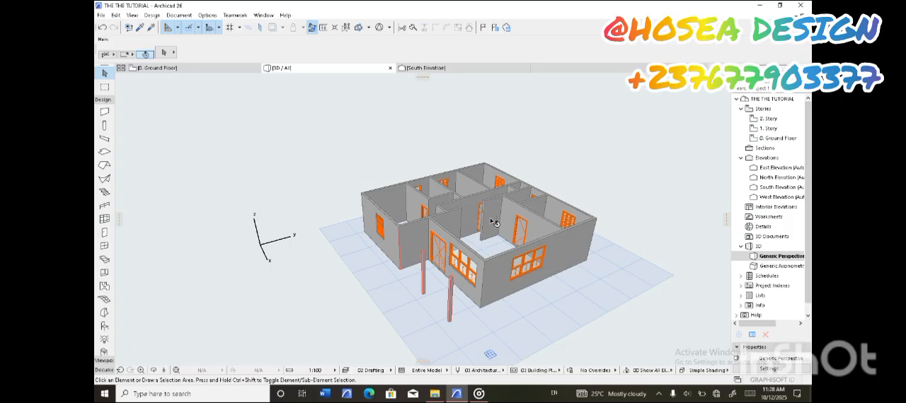
scroll(493, 222, up, 10)
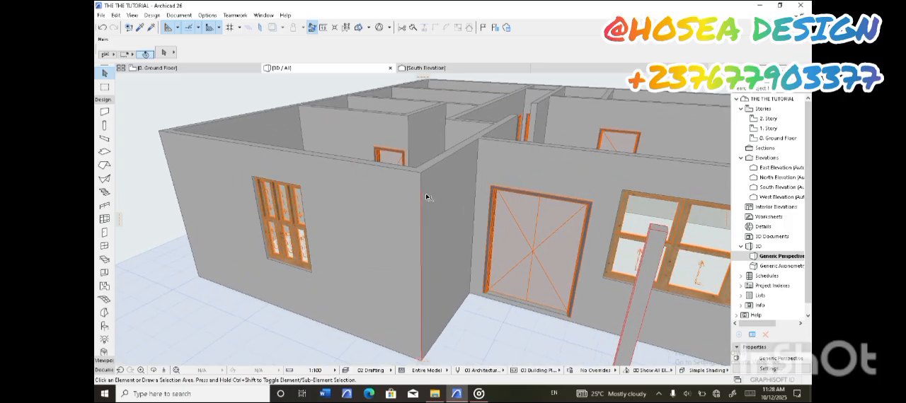
scroll(421, 196, up, 3)
scroll(416, 184, down, 7)
shift+middle_drag(483, 211, 405, 230)
shift+middle_drag(425, 259, 339, 262)
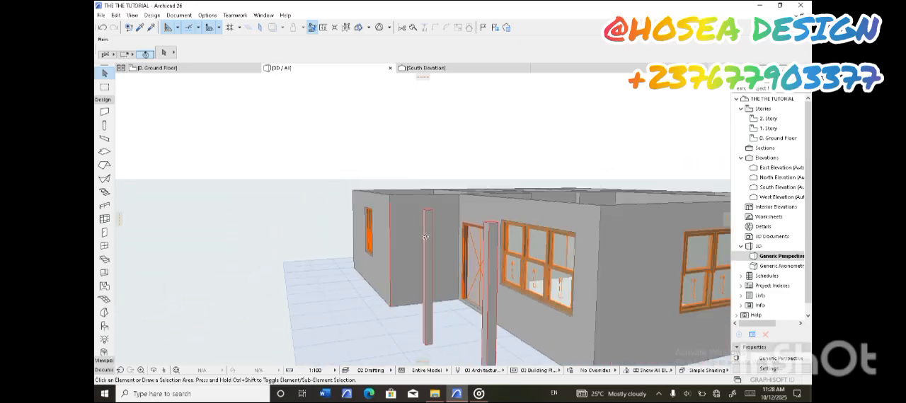
scroll(424, 231, down, 2)
shift+middle_drag(423, 231, 507, 254)
click(205, 67)
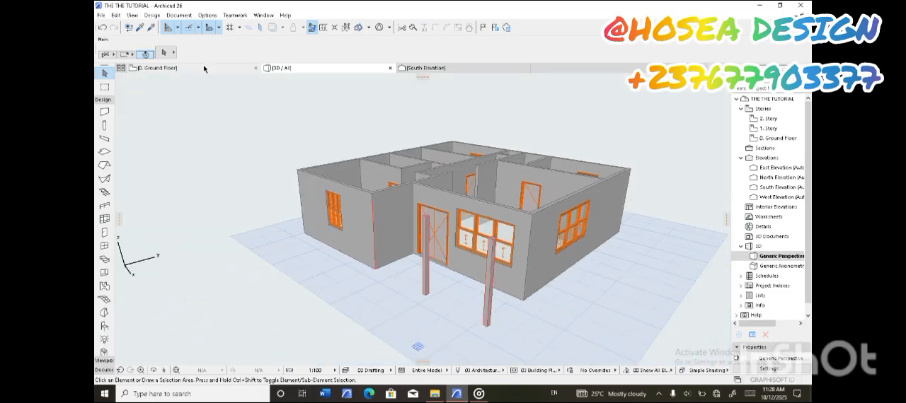
Return to the ground floor plan and save the project with its porch columns
scroll(506, 183, down, 7)
middle_drag(411, 170, 449, 214)
scroll(122, 71, up, 1)
click(101, 15)
click(118, 71)
scroll(453, 202, down, 4)
scroll(432, 132, up, 2)
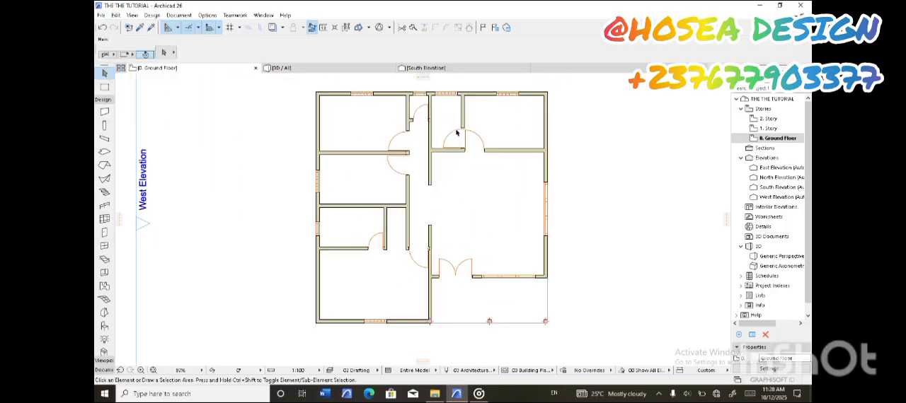
middle_drag(477, 186, 477, 186)
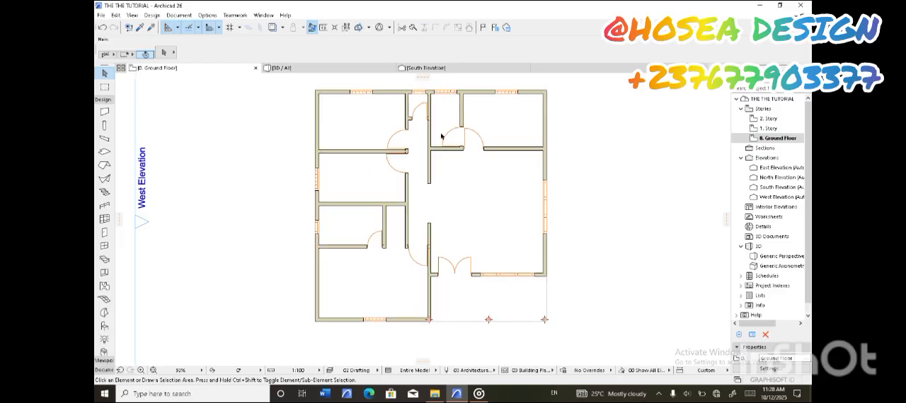
middle_drag(490, 106, 486, 135)
scroll(412, 126, down, 1)
scroll(375, 138, up, 2)
scroll(360, 137, down, 2)
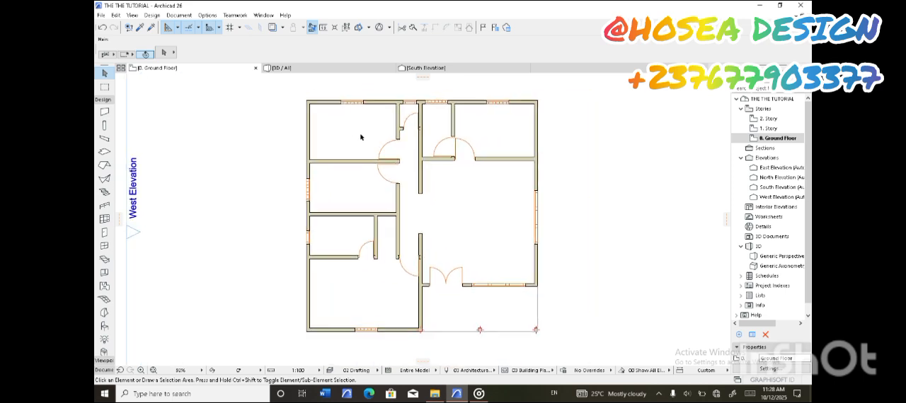
scroll(417, 217, up, 1)
scroll(443, 204, down, 1)
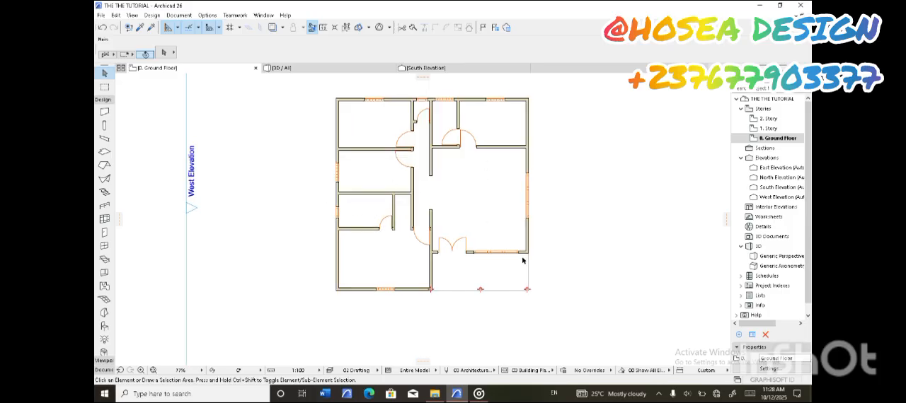
Switch the floor plan's renovation filter to 06 Planned Status
click(640, 370)
click(641, 327)
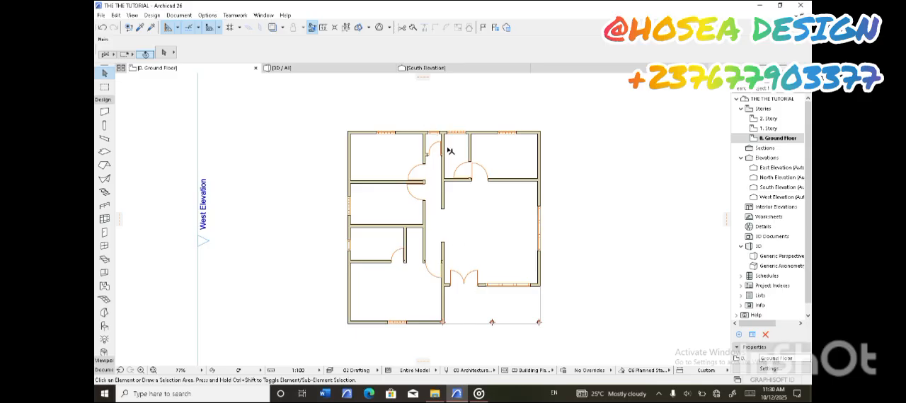
middle_drag(391, 172, 394, 149)
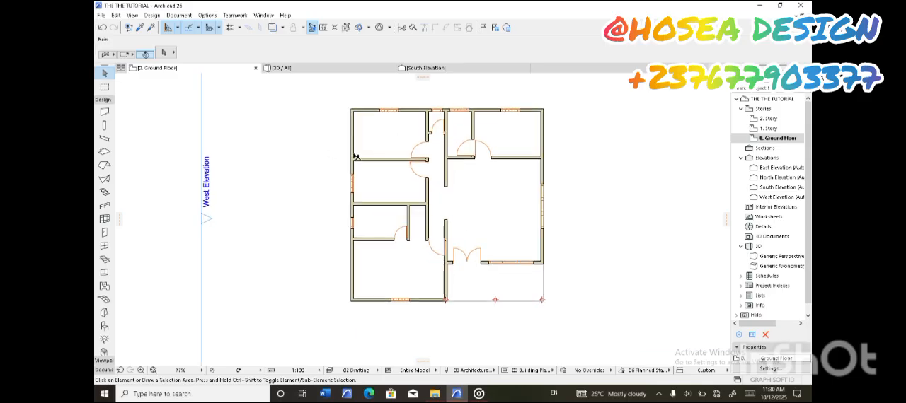
Create a text block about 180 cm wide and 38 cm high in the middle of the large east room
click(103, 370)
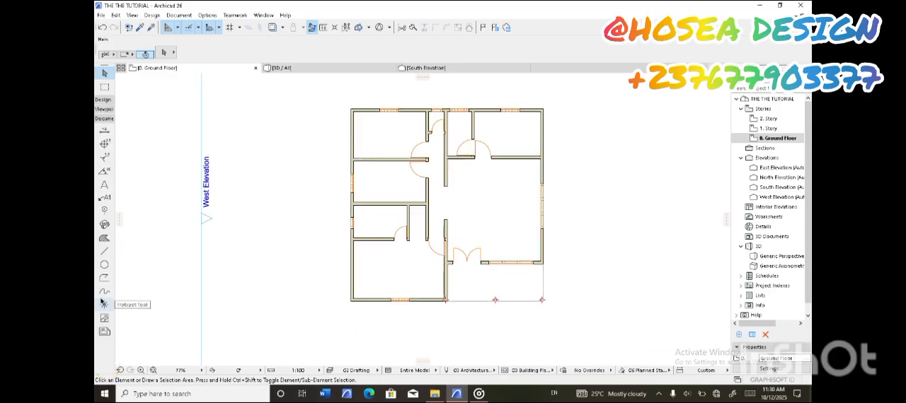
click(104, 184)
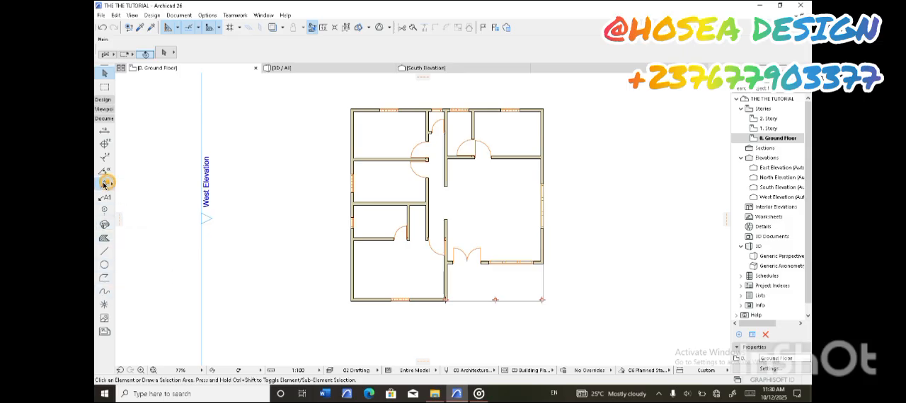
mouse_move(505, 236)
middle_down()
mouse_move(443, 255)
mouse_move(441, 219)
mouse_move(466, 228)
middle_up()
click(471, 230)
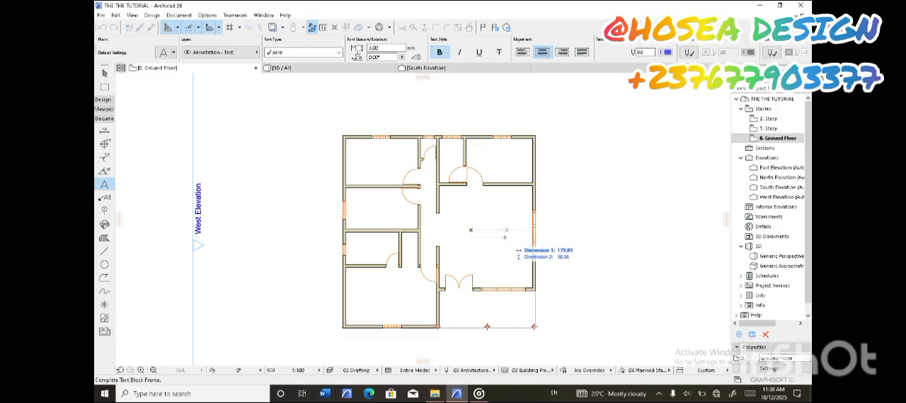
click(505, 237)
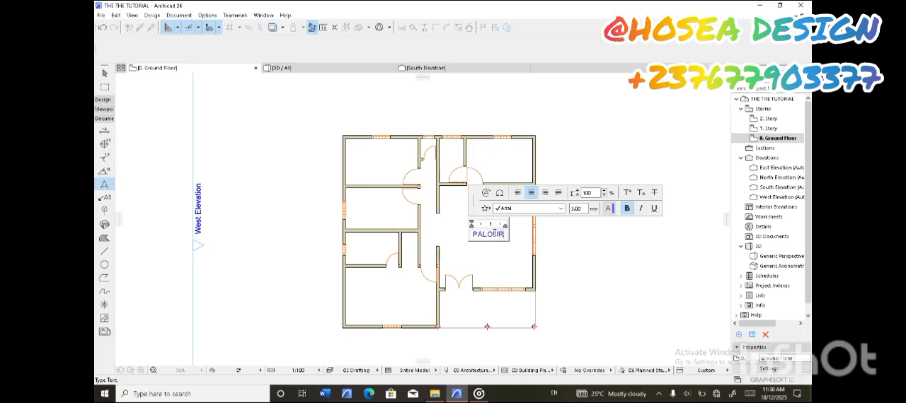
Finish the PALOUR label in the large east room and set its text size to 4 mm
click(556, 240)
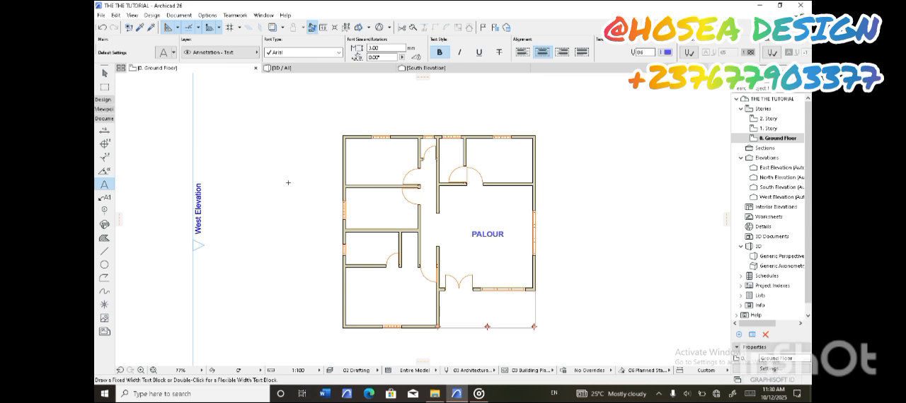
click(104, 72)
click(487, 240)
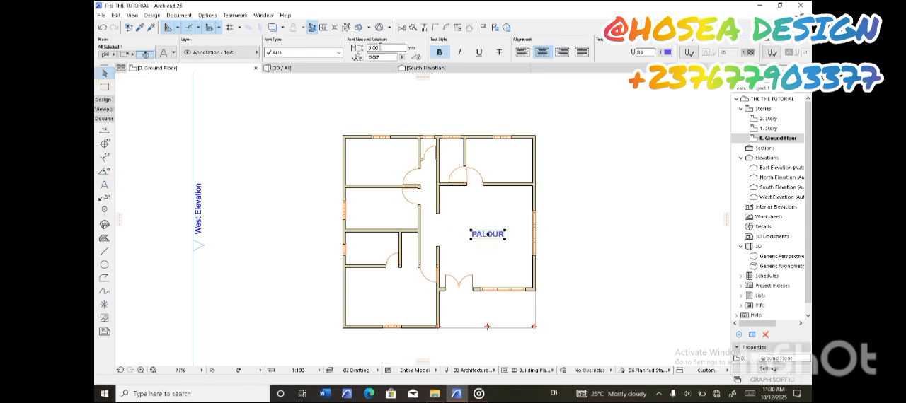
click(370, 46)
text(4)
key(Return)
Copy the PALOUR label to the northern part of the large east room and change the copy's text to DINNING
drag(505, 255, 489, 212)
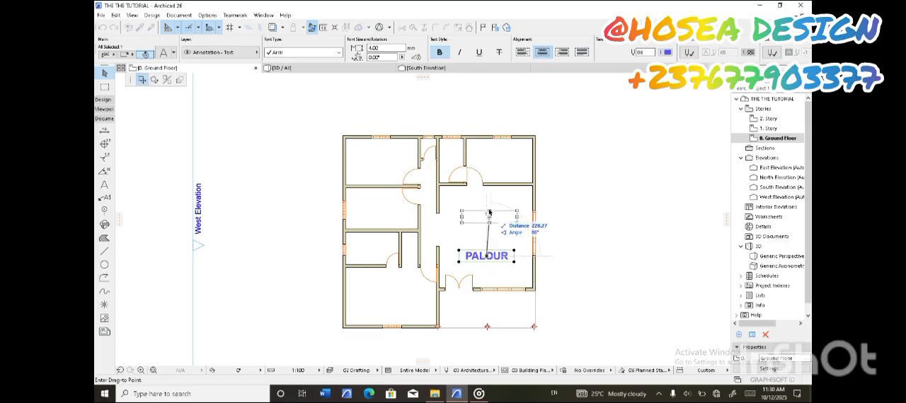
right_click(486, 204)
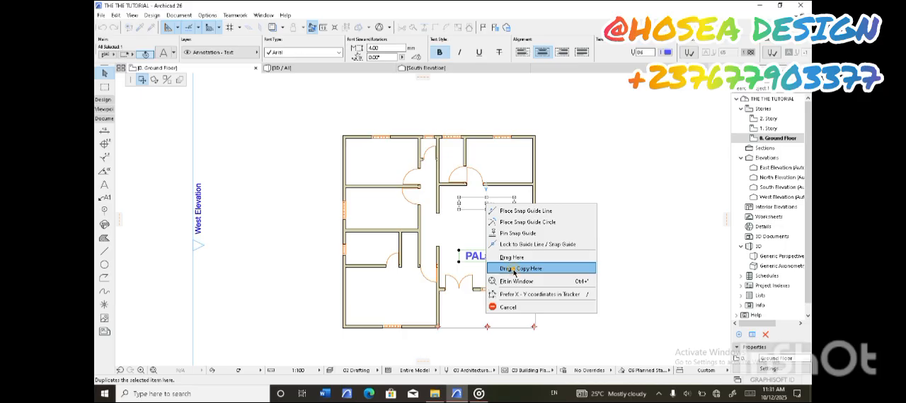
click(514, 269)
double_click(509, 205)
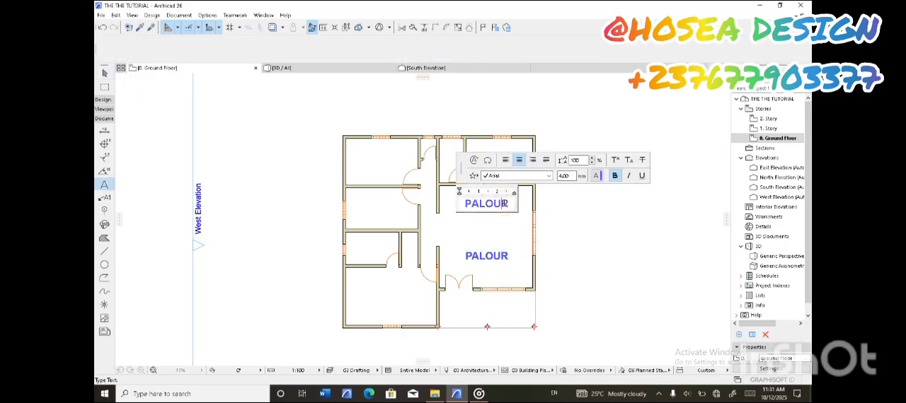
key(BackSpace)
key(BackSpace)
key(BackSpace)
key(BackSpace)
key(BackSpace)
key(BackSpace)
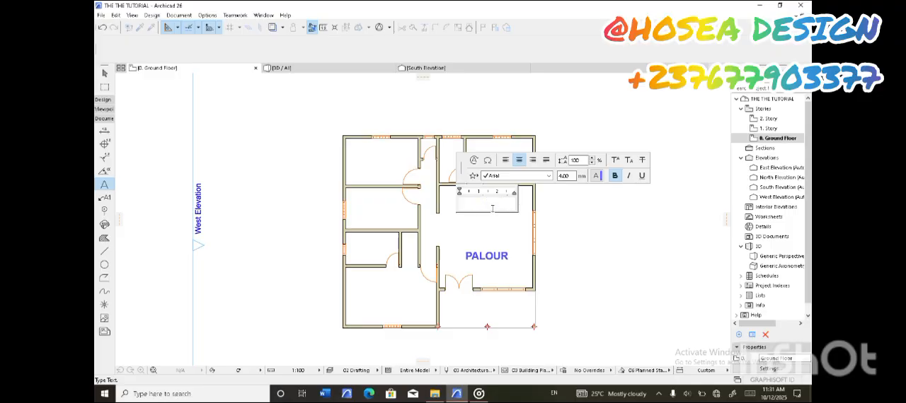
text(DINNING)
click(580, 227)
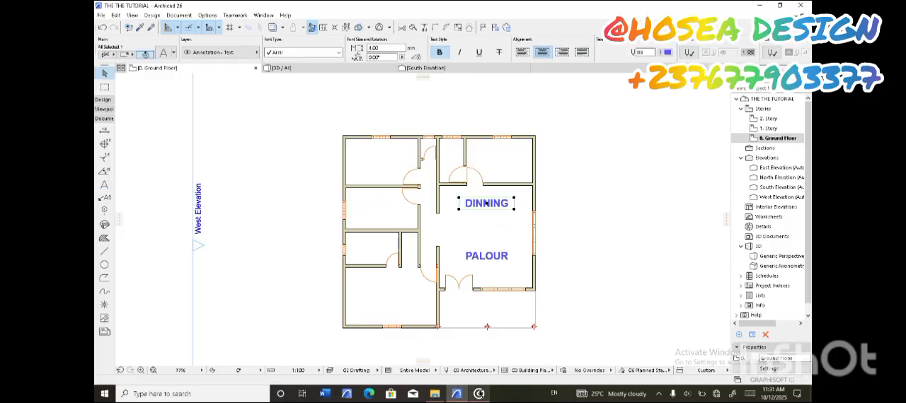
mouse_move(478, 392)
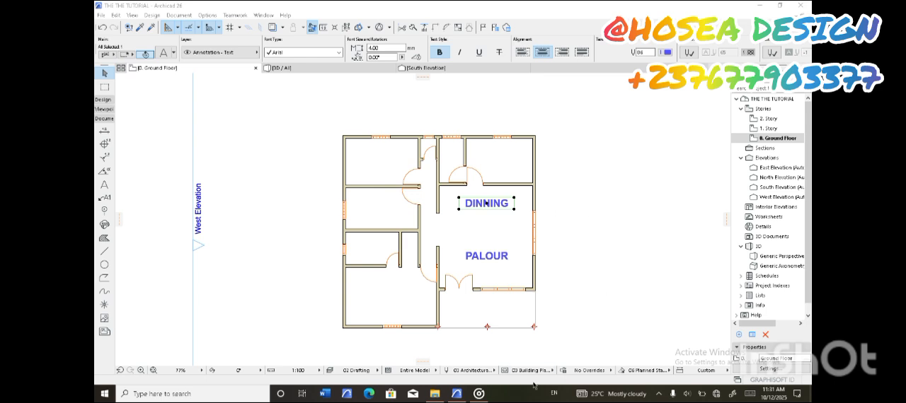
click(685, 393)
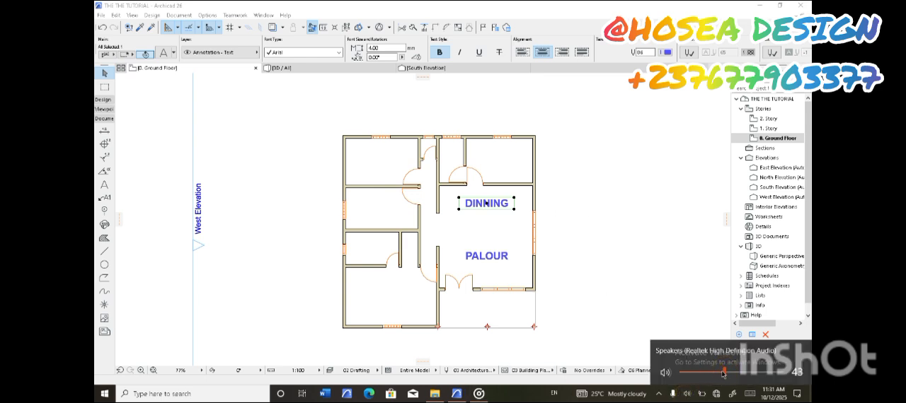
click(593, 278)
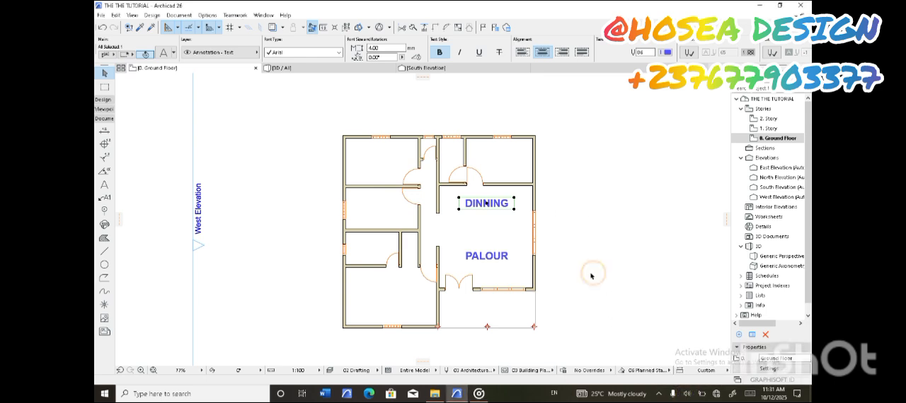
Copy the DINNING label into the southwest room and the two northern rooms on the west side
scroll(487, 200, up, 1)
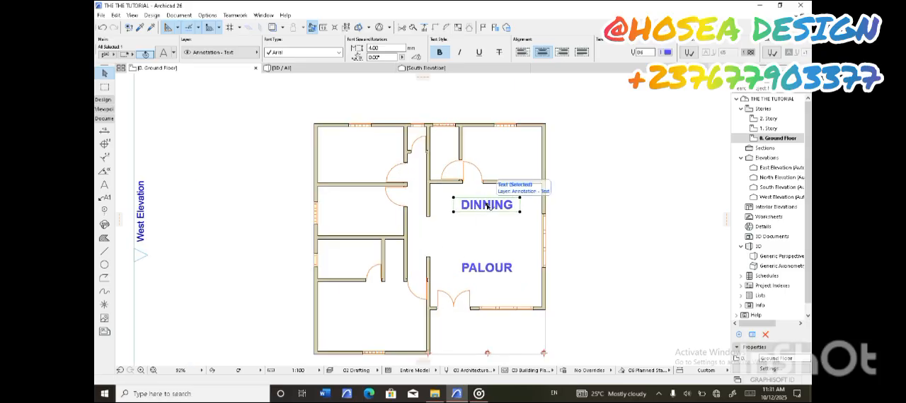
click(486, 205)
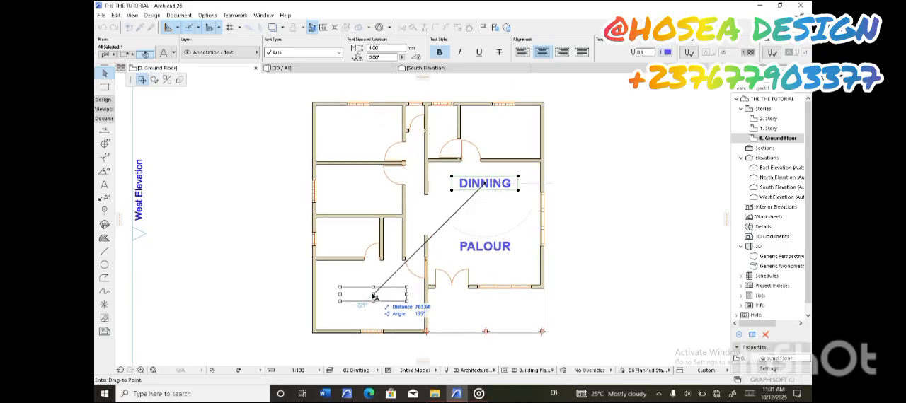
right_click(369, 295)
click(400, 339)
click(368, 293)
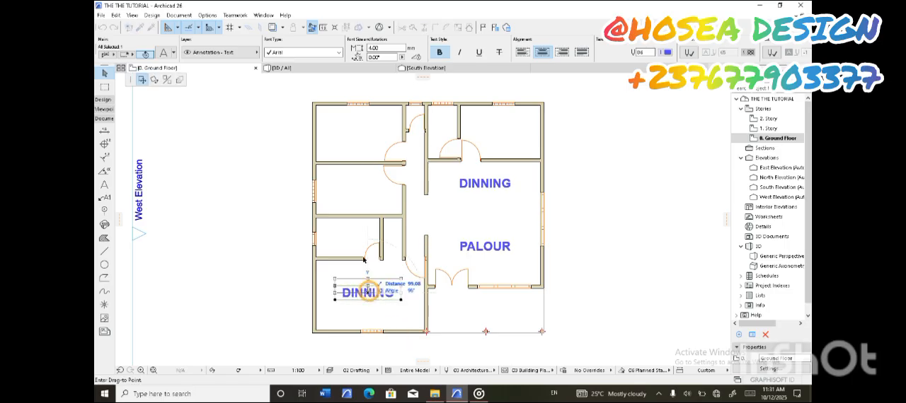
right_click(367, 193)
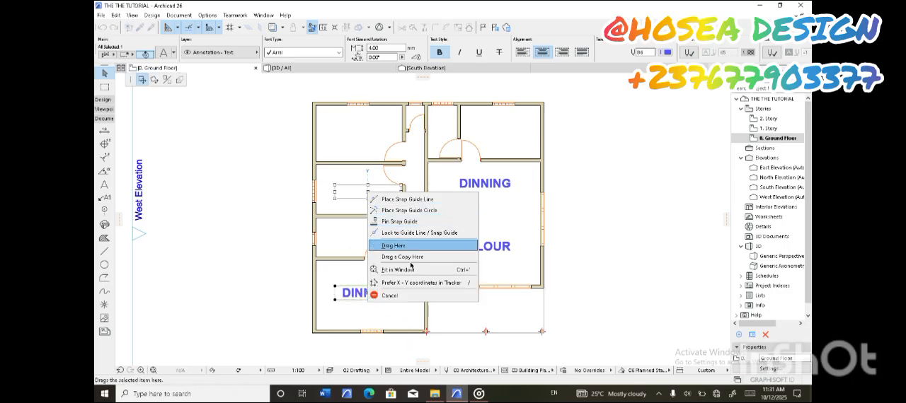
click(409, 257)
click(367, 192)
right_click(368, 134)
click(400, 204)
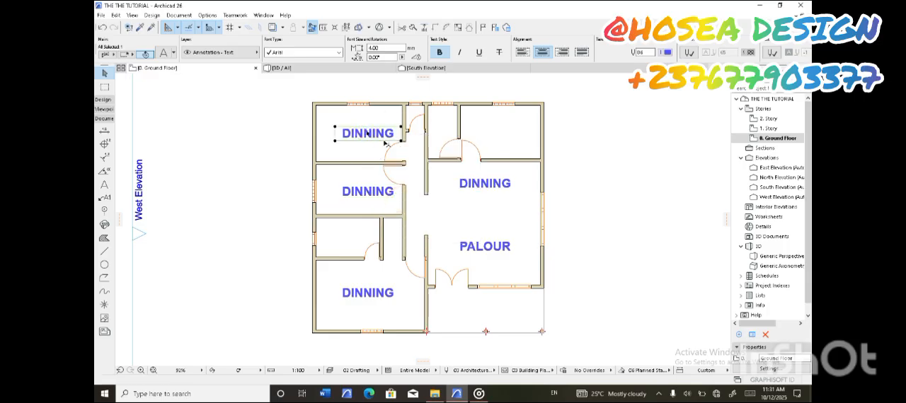
Copy the northwest room's DINNING label into the northeast room and onto the front porch
click(367, 135)
right_click(506, 133)
click(540, 197)
click(507, 133)
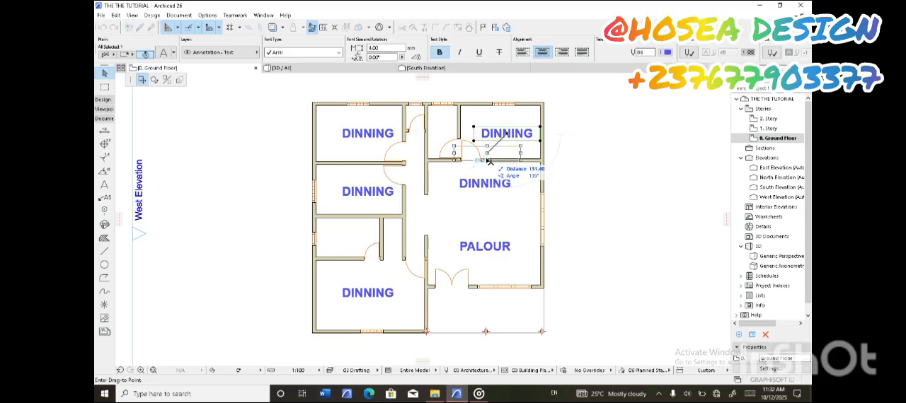
right_click(488, 313)
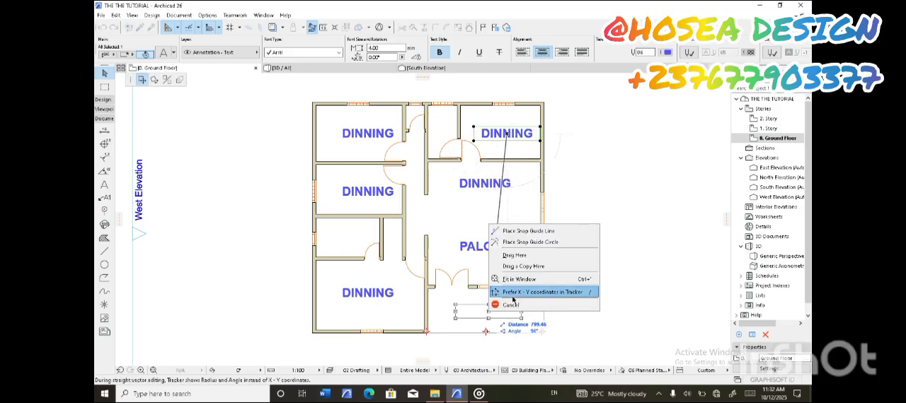
click(525, 267)
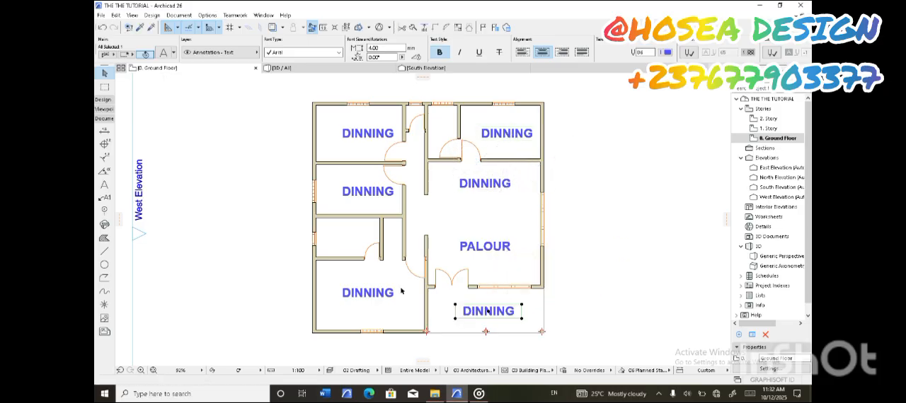
Replace the southwest room's DINNING label text with MASTER ROOM
double_click(388, 296)
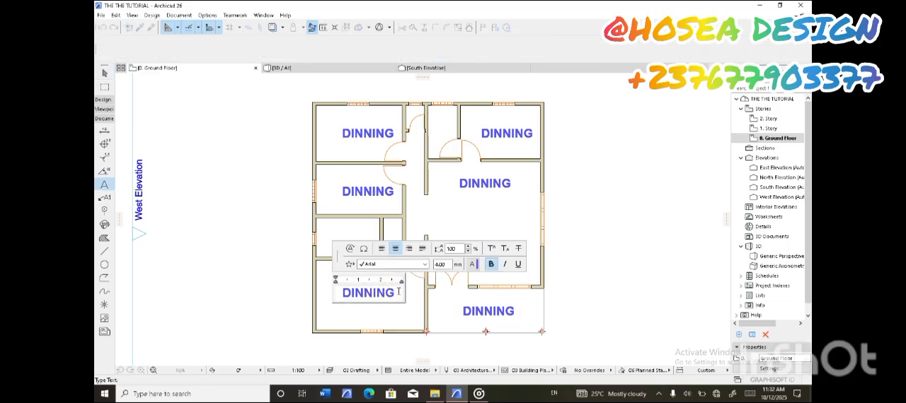
key(BackSpace)
key(BackSpace)
key(BackSpace)
key(BackSpace)
key(BackSpace)
key(BackSpace)
key(BackSpace)
text(MASTER)
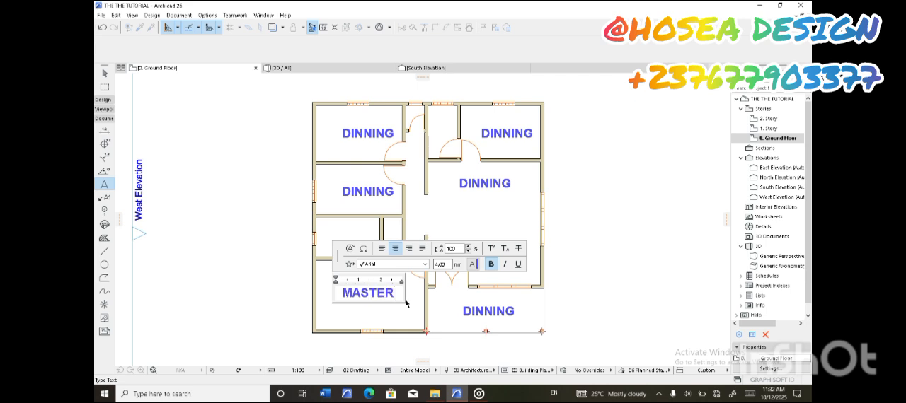
text( ROOM)
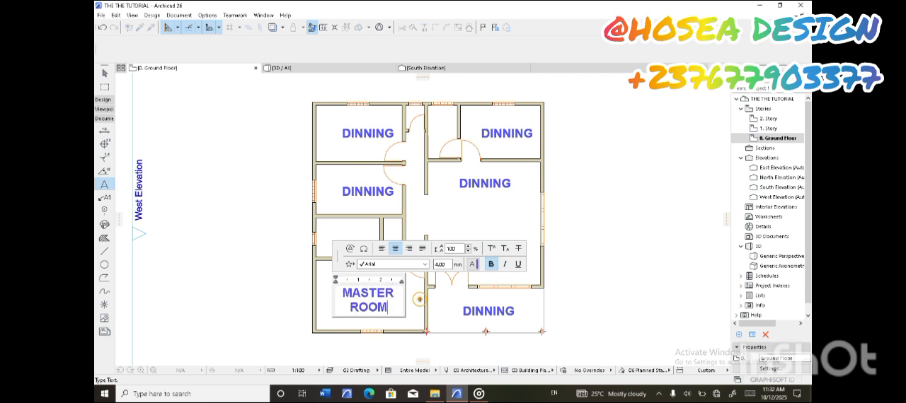
click(418, 299)
Replace the DINNING label text in the west room below the northwest corner room with ROOM 1
click(346, 196)
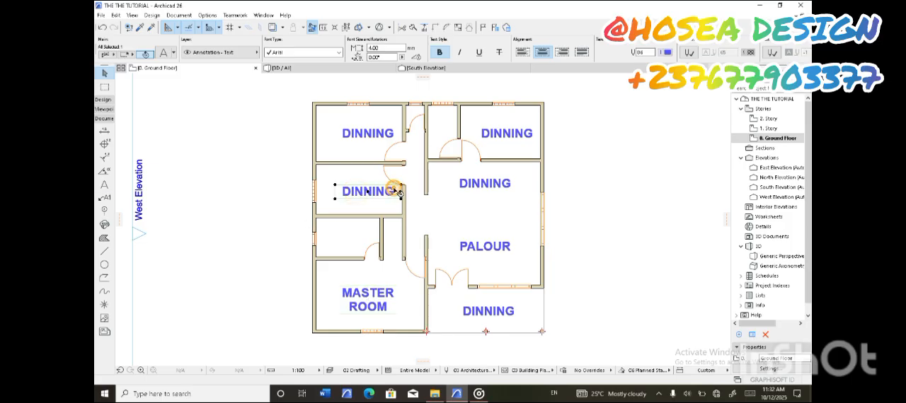
double_click(393, 190)
key(ctrl+a)
text(D)
text(OOM1)
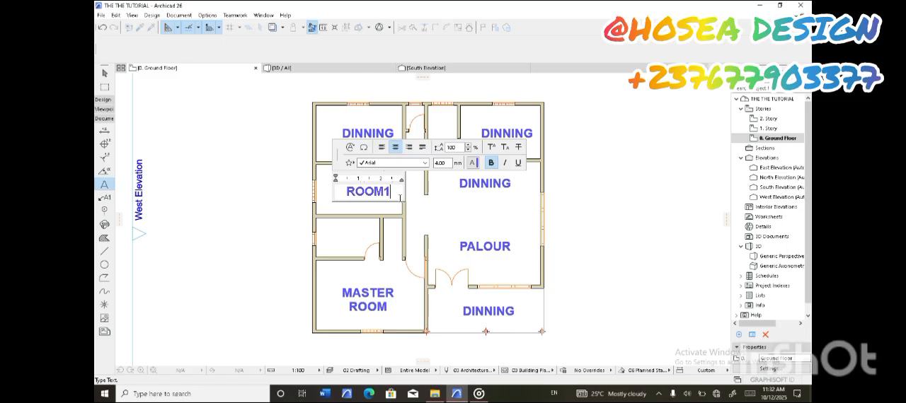
key(BackSpace)
text(1)
click(446, 224)
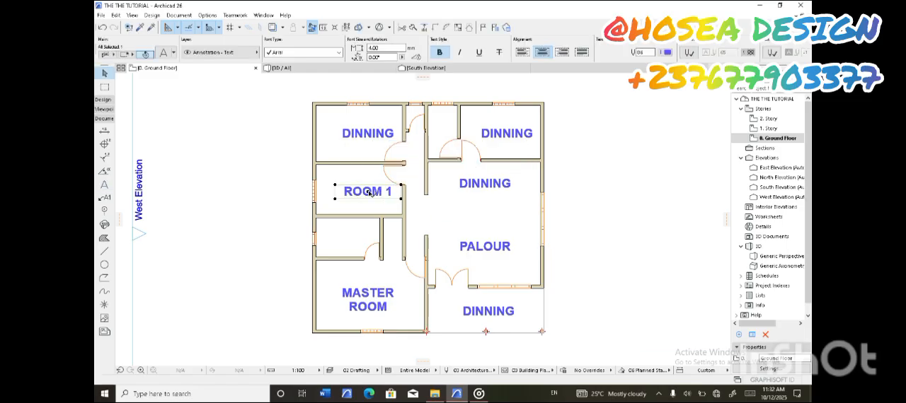
Move the ROOM 1 label into the middle of the northwest room, deleting the DINNING label there
click(367, 191)
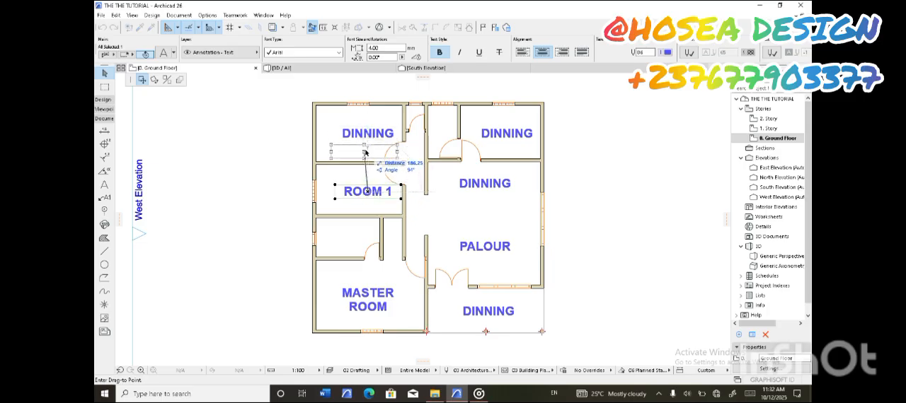
click(367, 149)
key(Delete)
click(368, 150)
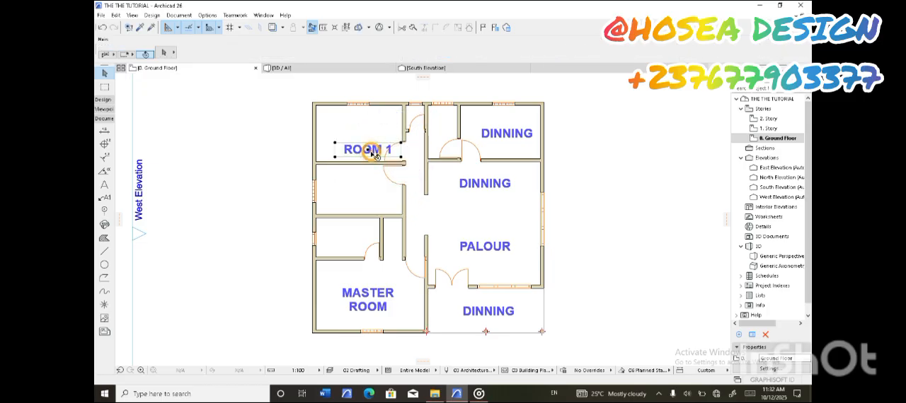
click(369, 150)
click(367, 134)
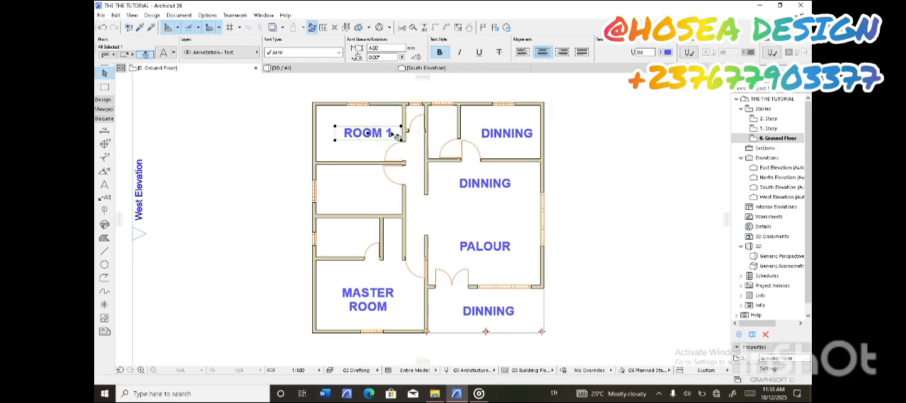
Change the northwest room's label text to ROOM 2
double_click(392, 132)
key(BackSpace)
text(2)
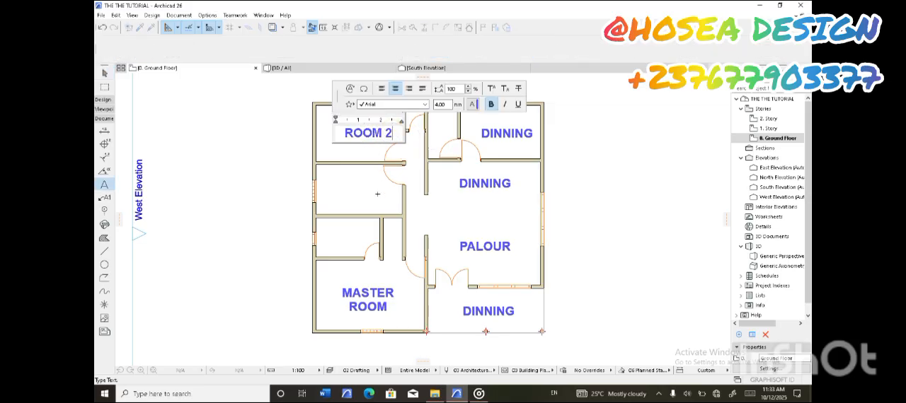
click(378, 191)
Copy the ROOM 2 label into the unlabeled west room directly below and change the copy's text to ROOM 1
drag(371, 134, 368, 190)
right_click(368, 190)
click(402, 252)
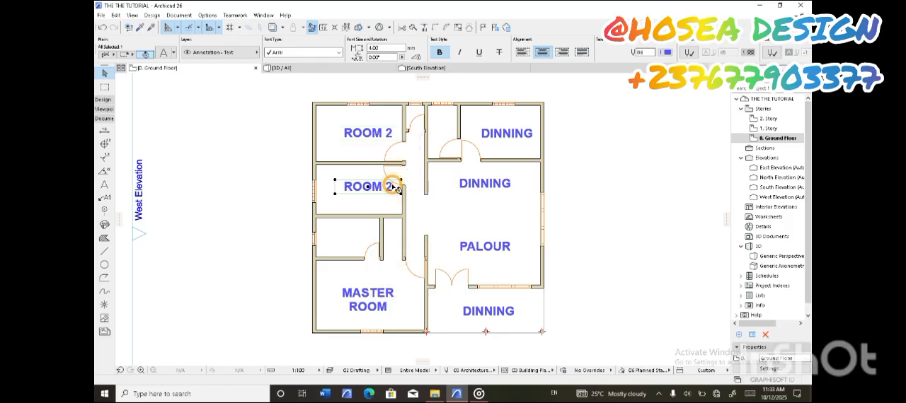
double_click(394, 188)
key(BackSpace)
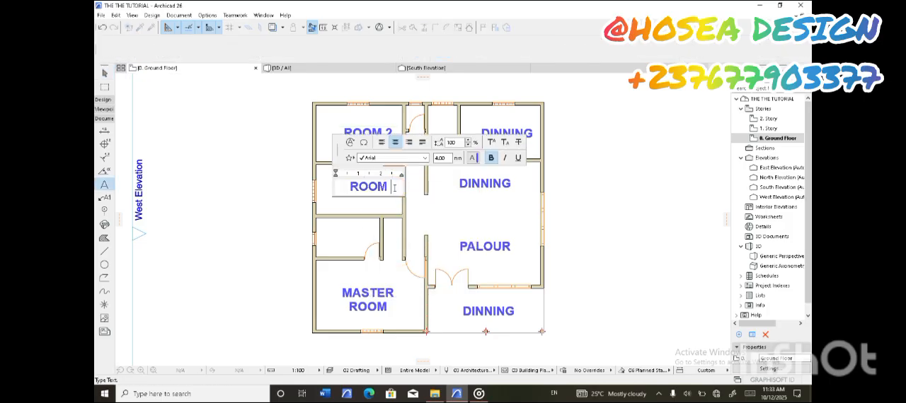
text(1)
click(382, 216)
Replace the northeast room's DINNING label text with KITCHEN
click(503, 140)
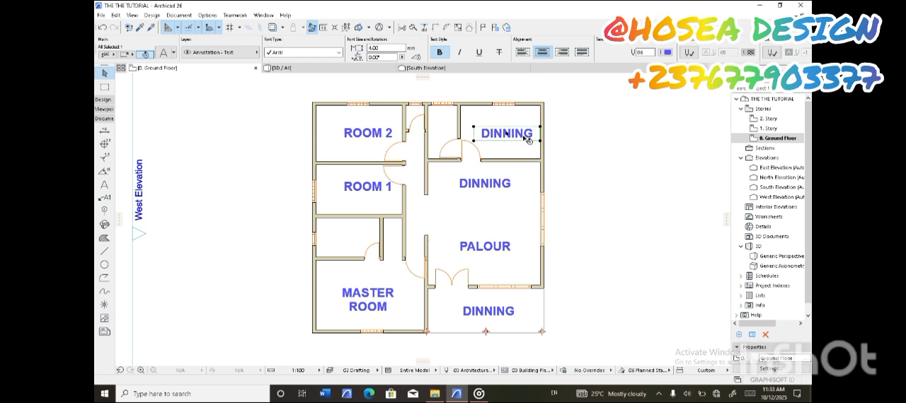
double_click(532, 135)
key(BackSpace)
key(BackSpace)
key(BackSpace)
key(BackSpace)
key(BackSpace)
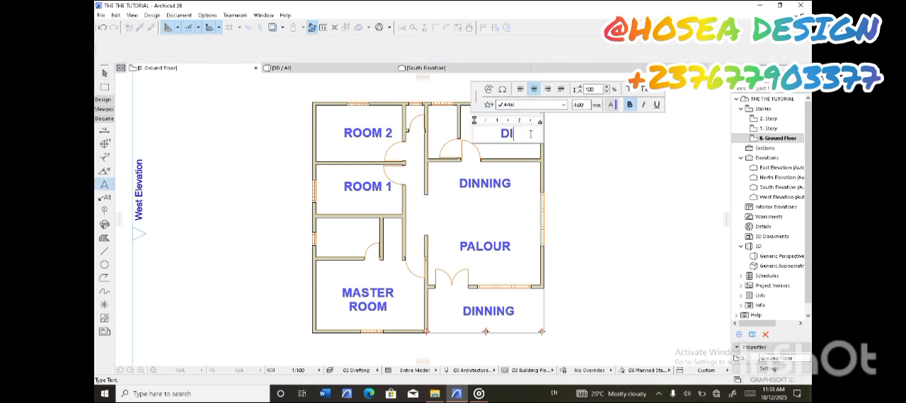
text(KITCHEN)
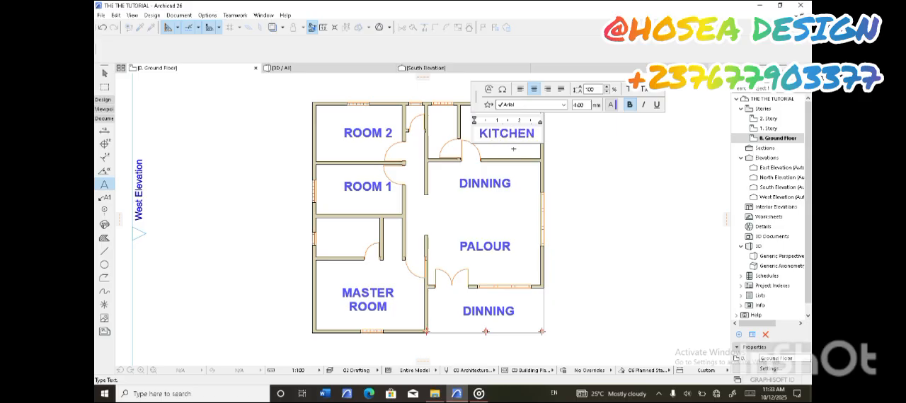
click(487, 312)
Change the porch label's text to VARANDAH and resize its text box so the word fits on one line
double_click(488, 311)
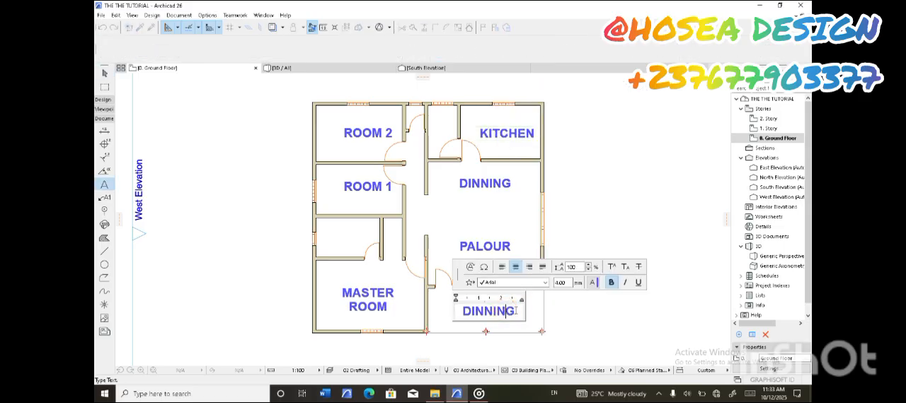
key(BackSpace)
key(BackSpace)
key(BackSpace)
key(BackSpace)
key(BackSpace)
key(BackSpace)
key(BackSpace)
text(VA)
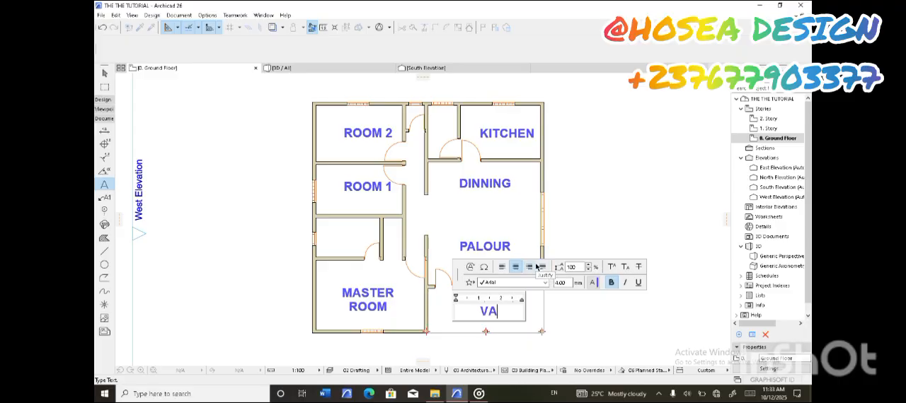
text(MANDAH)
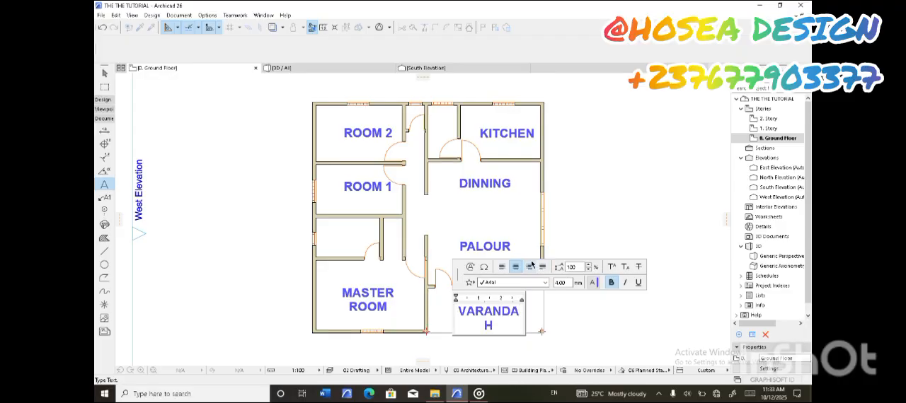
click(552, 306)
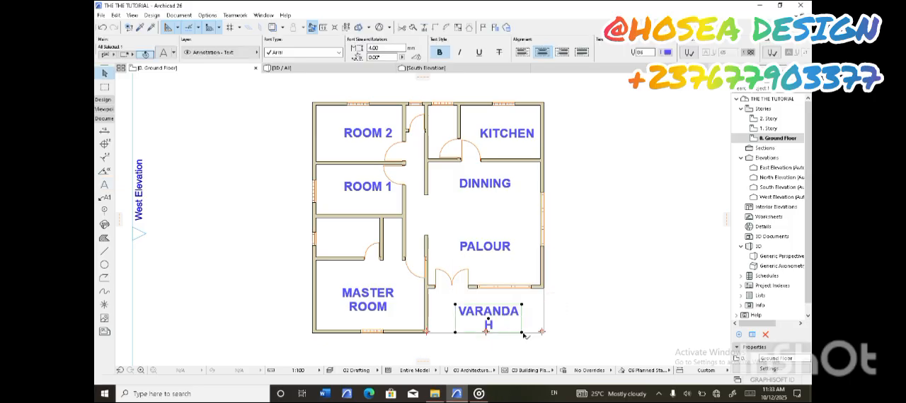
drag(523, 334, 484, 315)
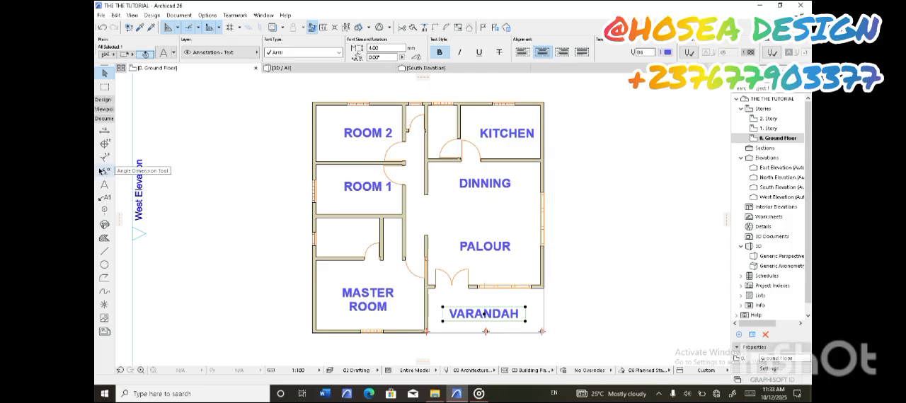
Add a text label reading TOILET in the small west room above the MASTER ROOM
click(104, 184)
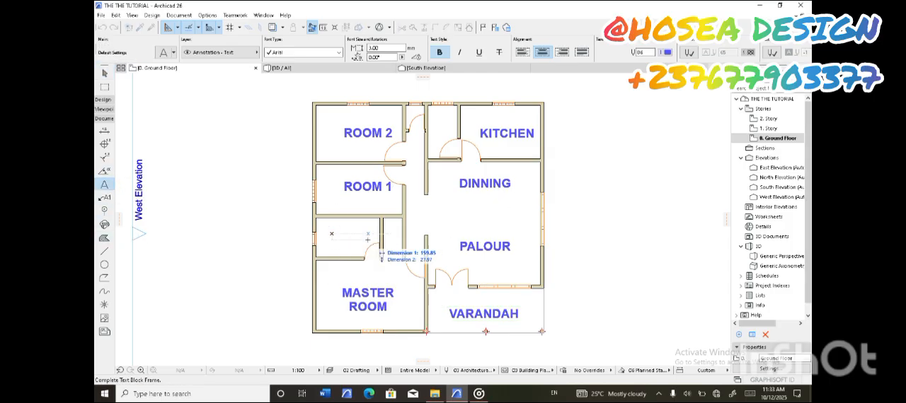
click(331, 232)
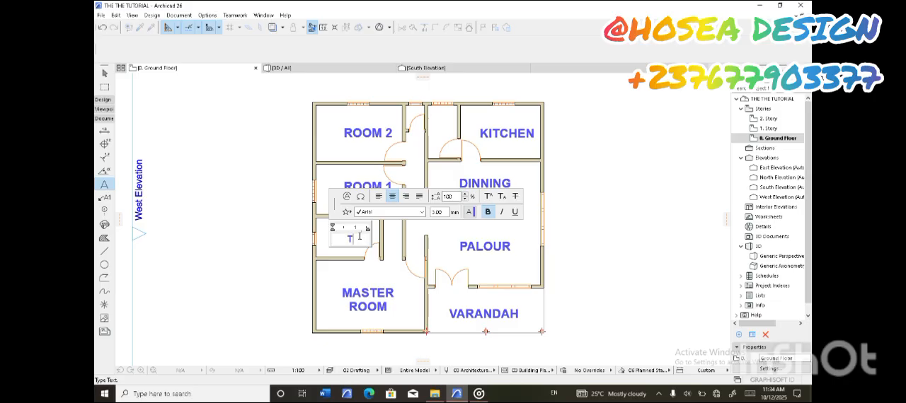
click(394, 276)
Try copying the TOILET label into the narrow north room beside ROOM 2, and delete the copy
click(105, 73)
click(356, 240)
click(349, 239)
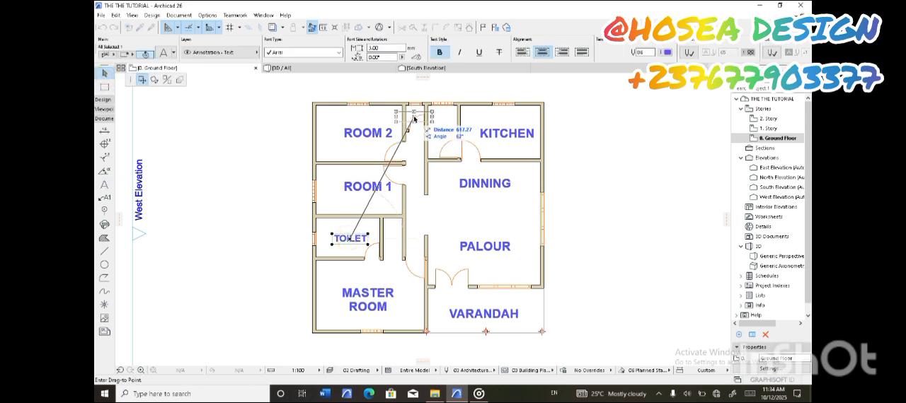
right_click(414, 117)
click(440, 159)
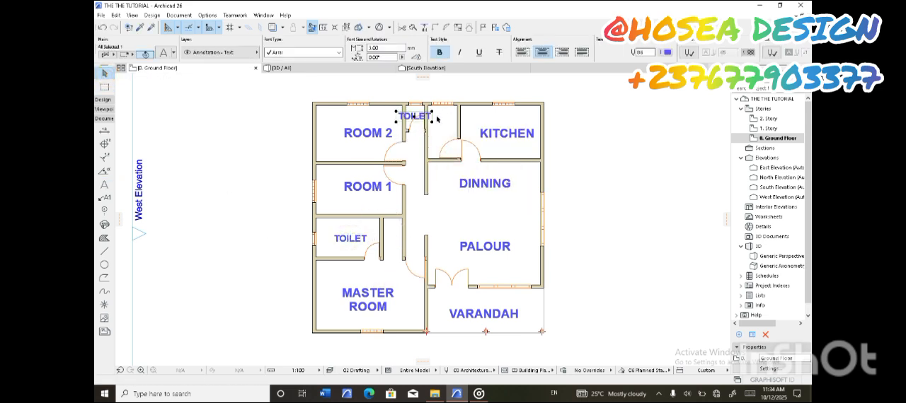
key(Delete)
Add a text label reading W/C in the narrow north room beside ROOM 2
click(104, 184)
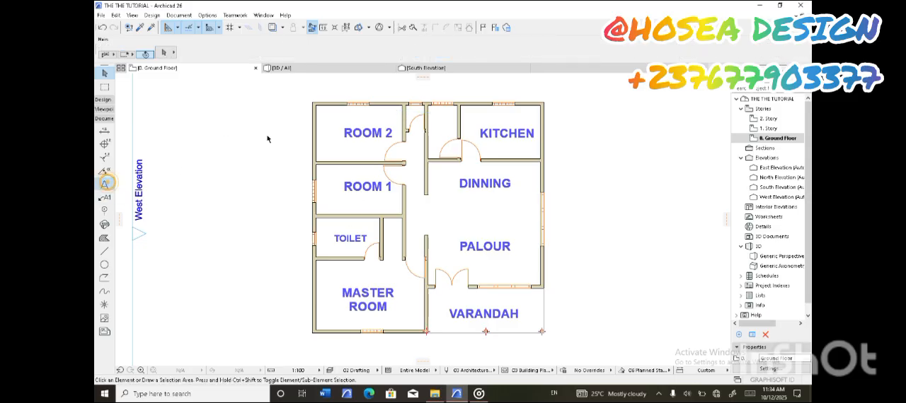
click(423, 118)
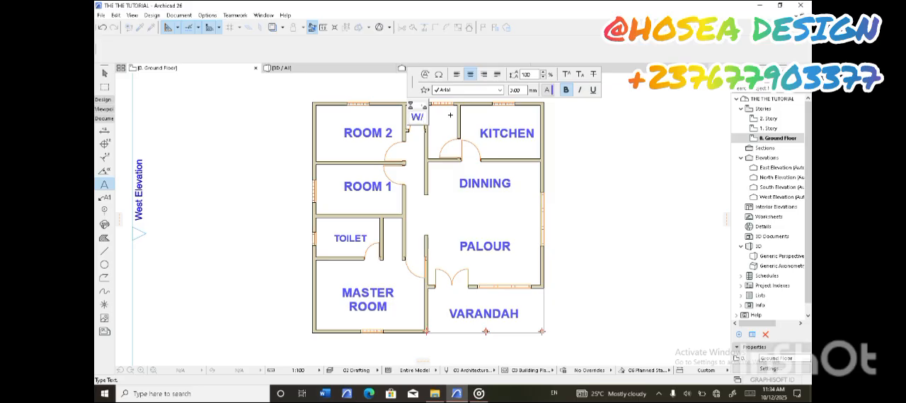
click(438, 123)
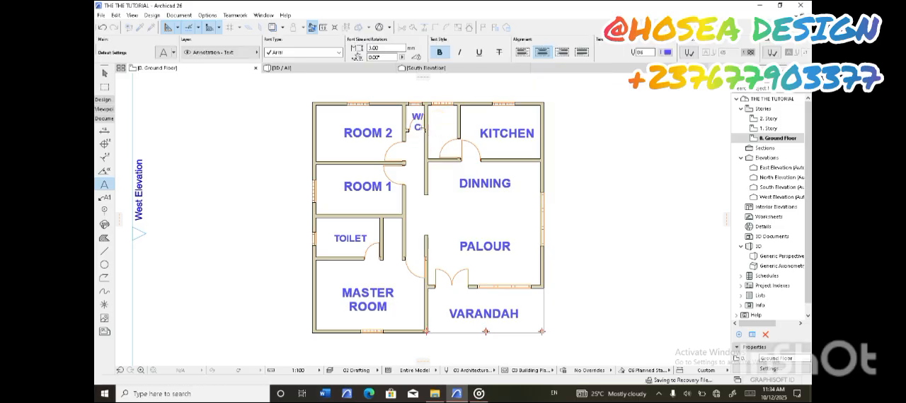
Widen the W/C text box so it fits on one line and centre the label in its room
click(105, 74)
click(422, 119)
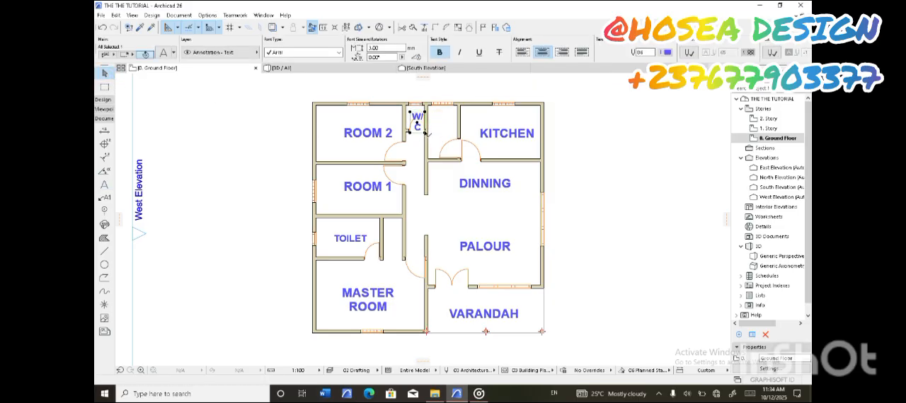
click(425, 119)
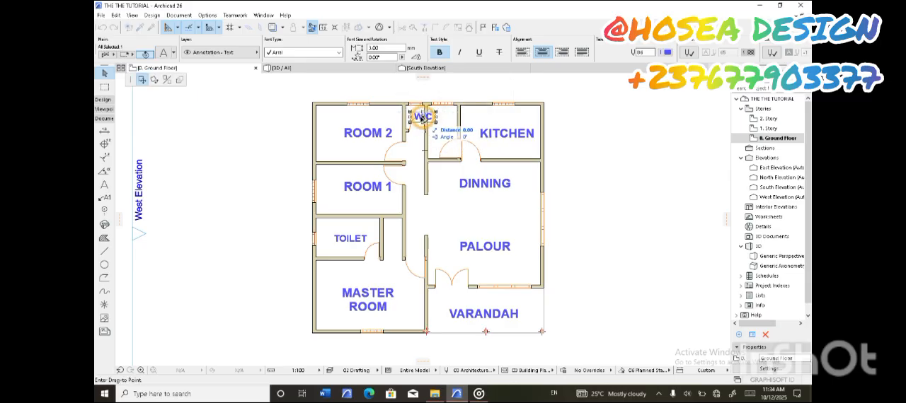
click(416, 120)
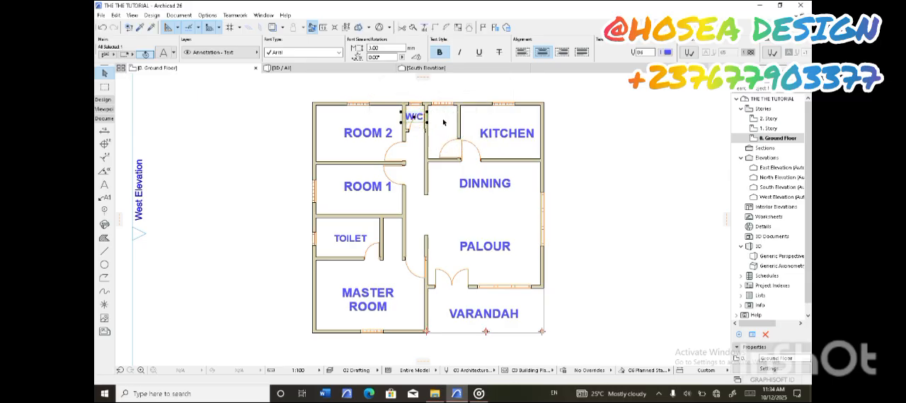
click(445, 122)
scroll(464, 198, down, 2)
scroll(458, 194, up, 2)
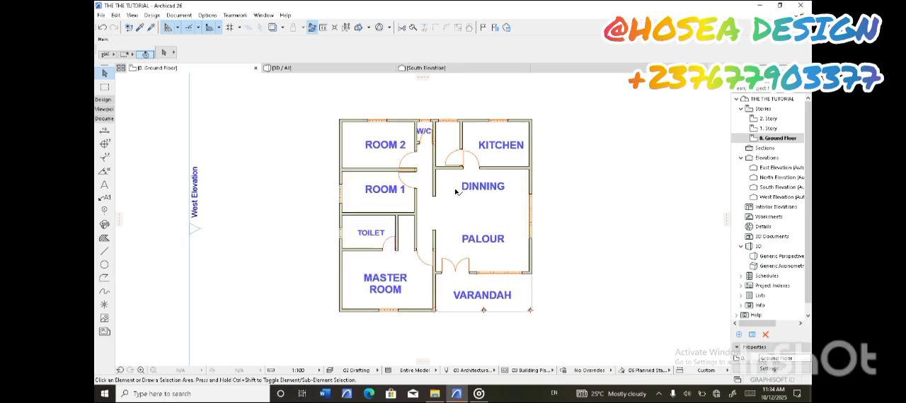
scroll(474, 205, down, 1)
scroll(498, 218, up, 1)
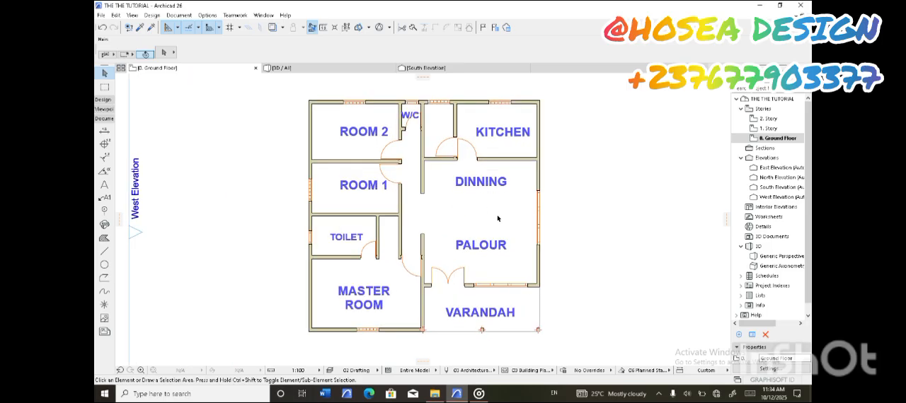
scroll(497, 219, down, 1)
scroll(498, 218, up, 2)
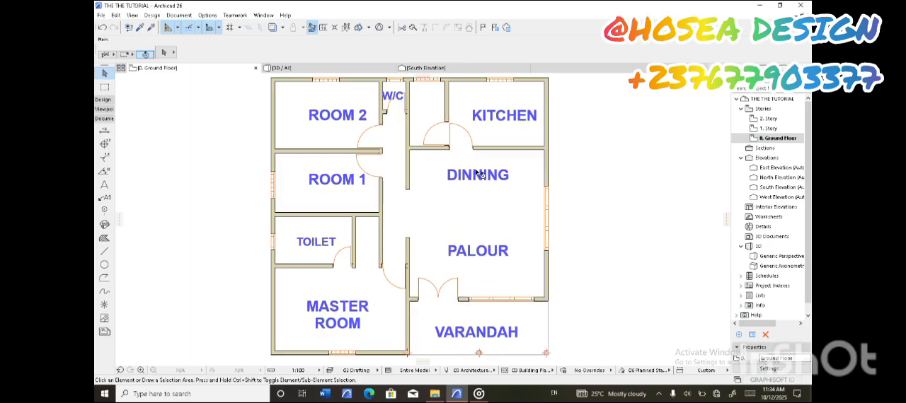
scroll(478, 175, down, 1)
scroll(504, 189, down, 1)
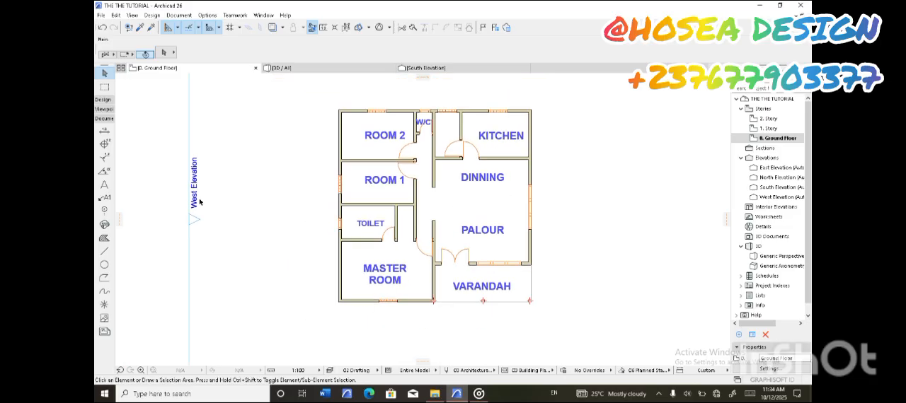
Select all the room labels and set their font size to 2 mm
click(104, 185)
key(ctrl+a)
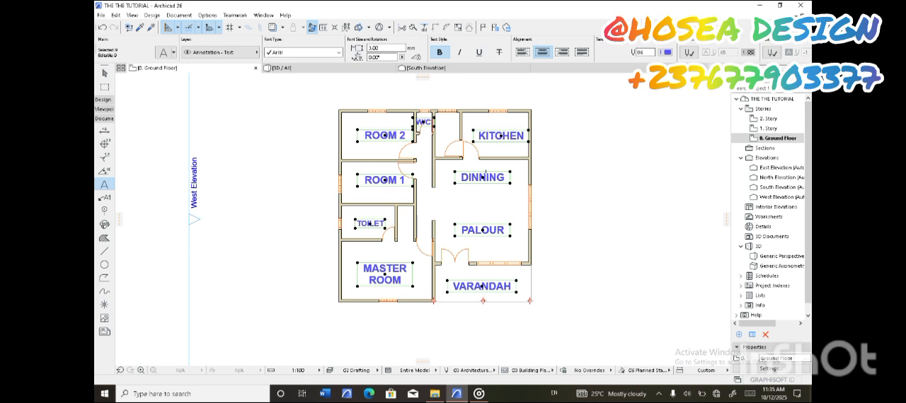
key(BackSpace)
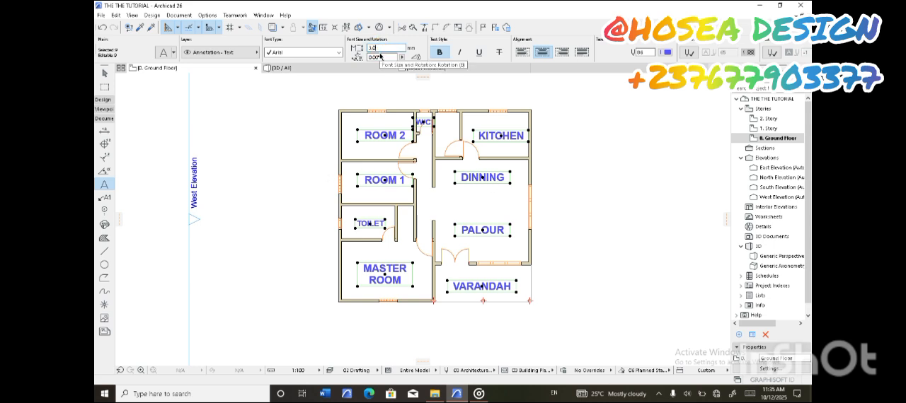
text(2)
key(Return)
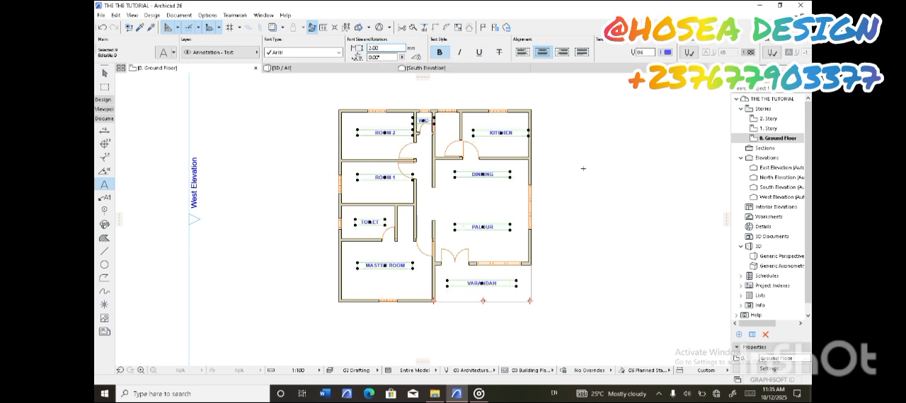
key(Escape)
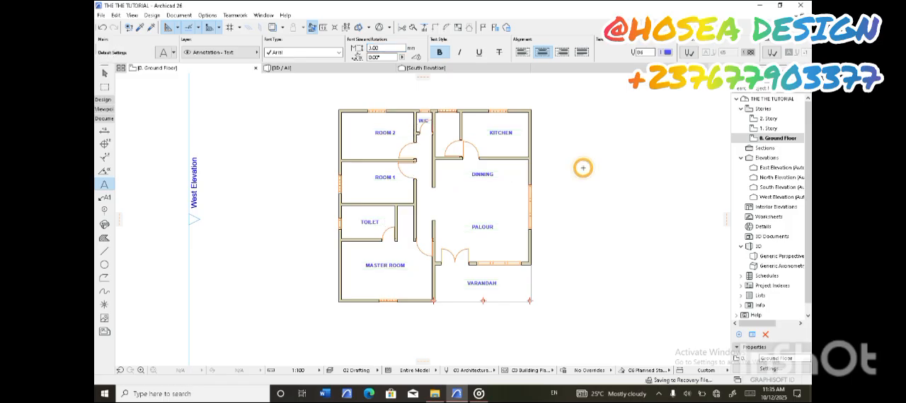
scroll(480, 191, up, 3)
scroll(481, 190, down, 3)
scroll(480, 190, up, 3)
scroll(446, 198, down, 3)
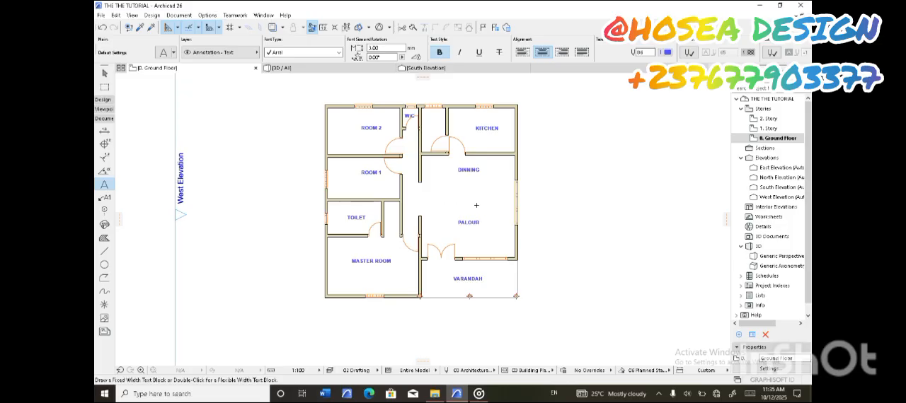
middle_drag(483, 243, 489, 243)
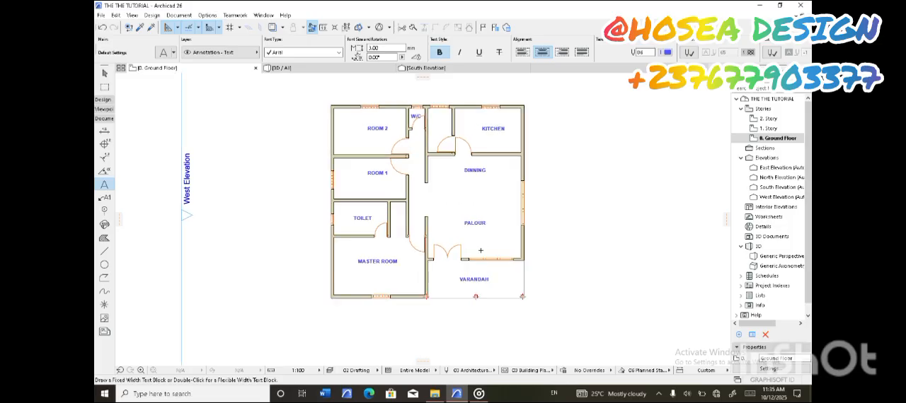
middle_drag(487, 145, 507, 153)
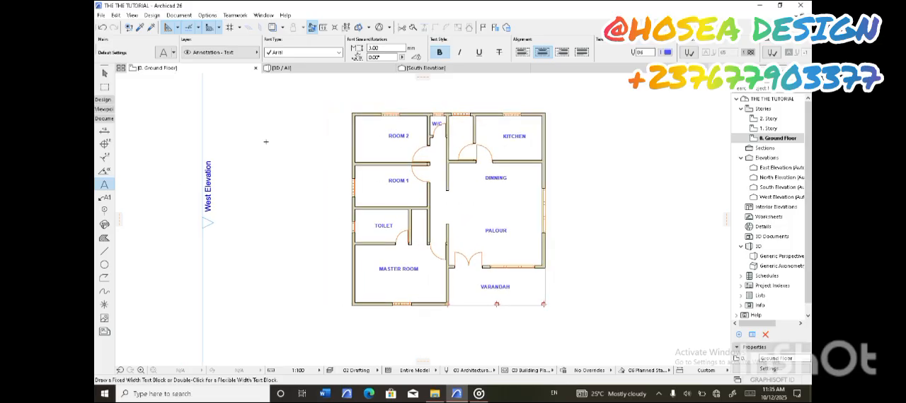
Try moving the KITCHEN label into the small unlabeled room directly west of the kitchen, and undo the move
scroll(457, 134, up, 3)
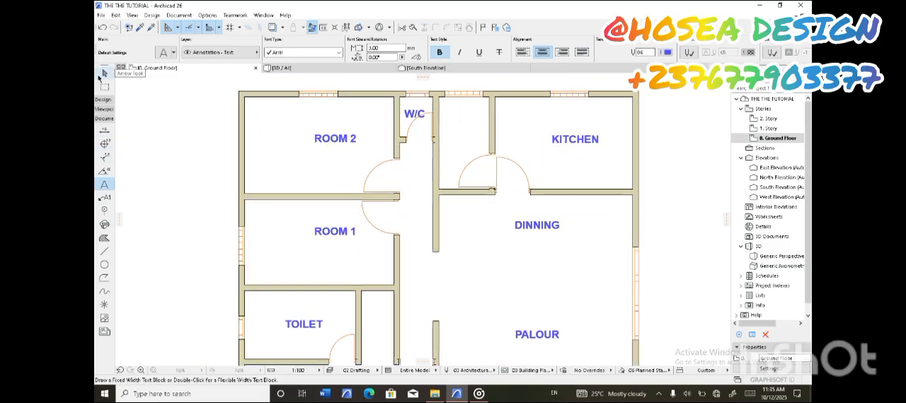
click(104, 72)
click(575, 142)
drag(575, 142, 463, 140)
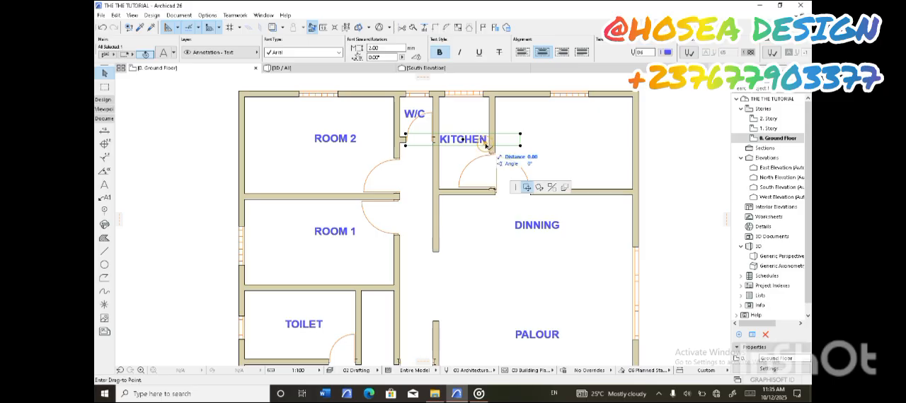
double_click(490, 143)
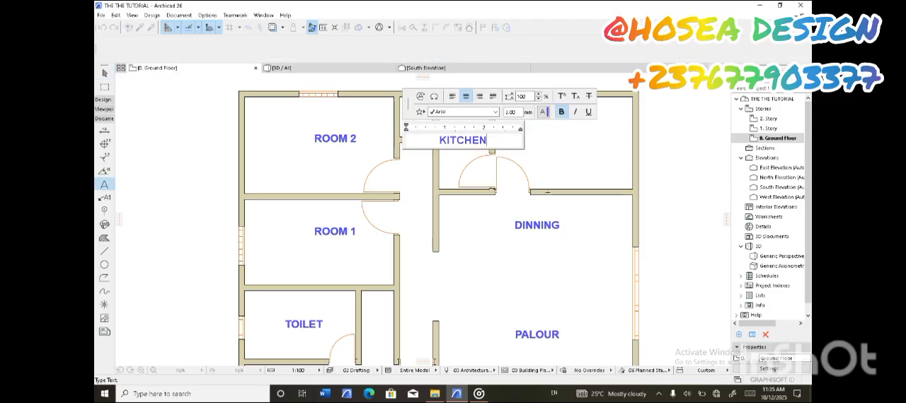
click(547, 192)
click(103, 27)
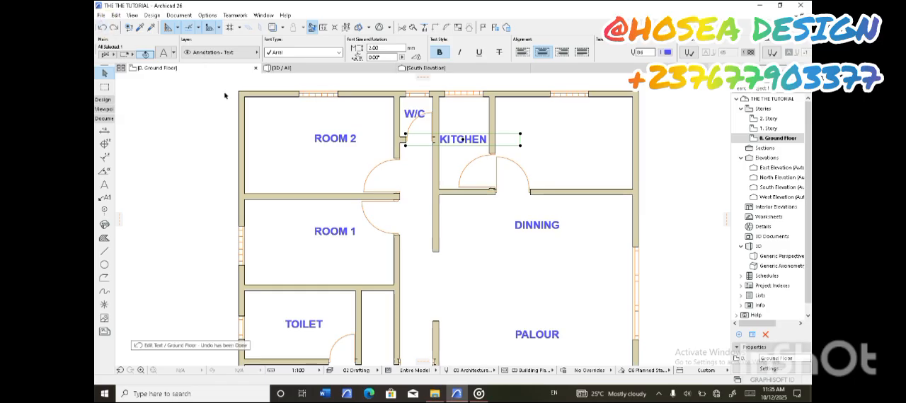
click(102, 27)
click(103, 29)
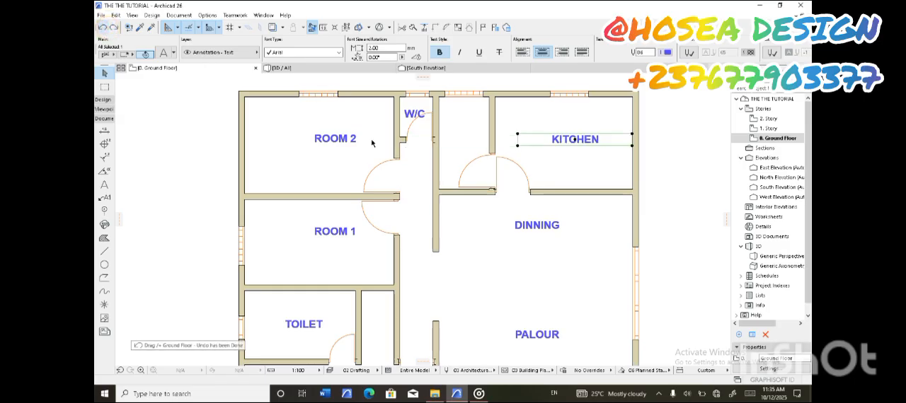
Copy the KITCHEN label into the small room directly west of the kitchen and change the copy's text to STORE
drag(574, 140, 462, 141)
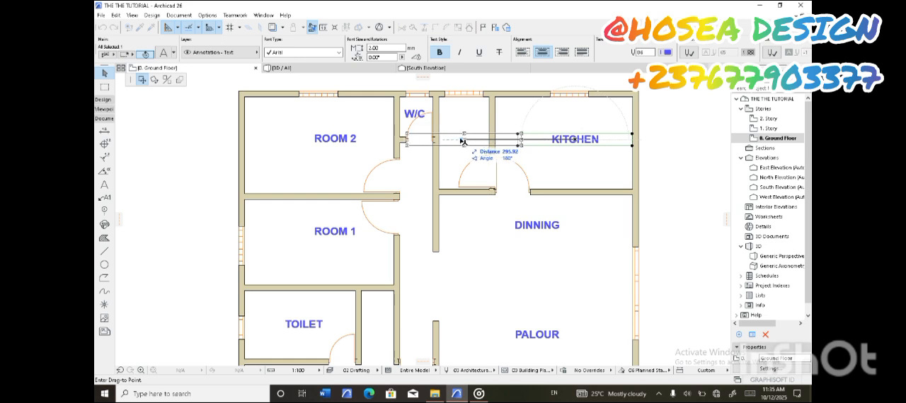
right_click(462, 140)
click(495, 204)
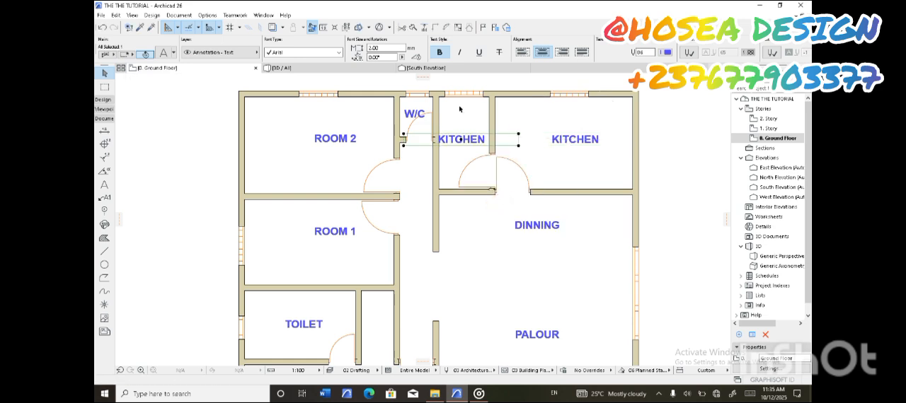
double_click(490, 140)
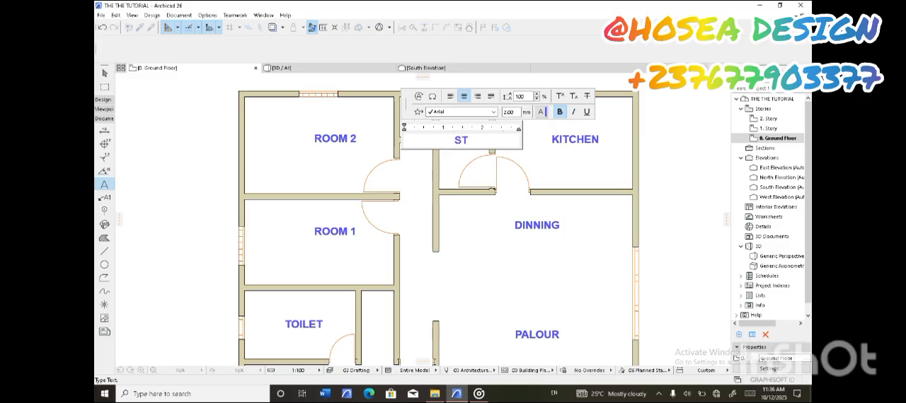
click(500, 267)
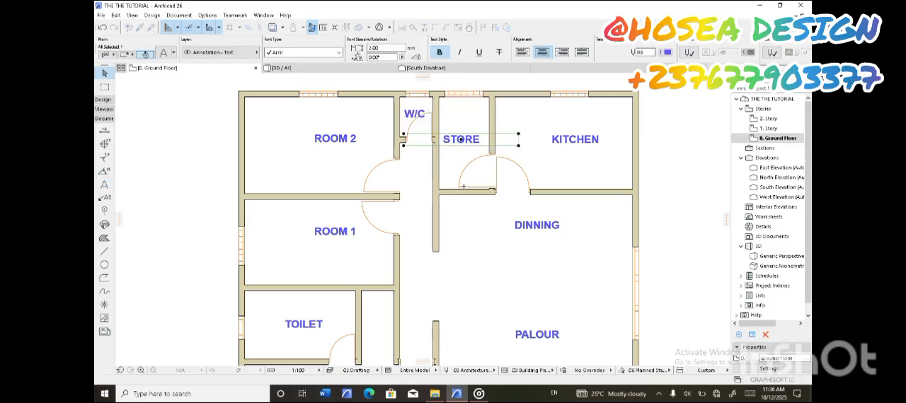
click(514, 152)
scroll(489, 156, down, 5)
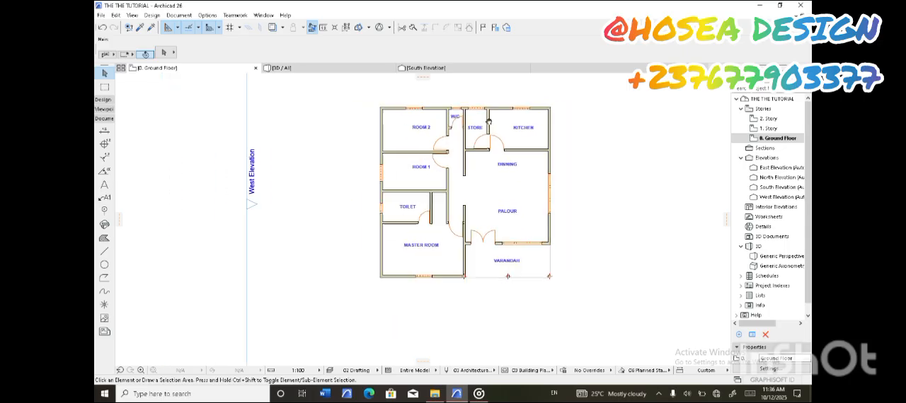
middle_drag(520, 128, 545, 124)
scroll(507, 152, up, 3)
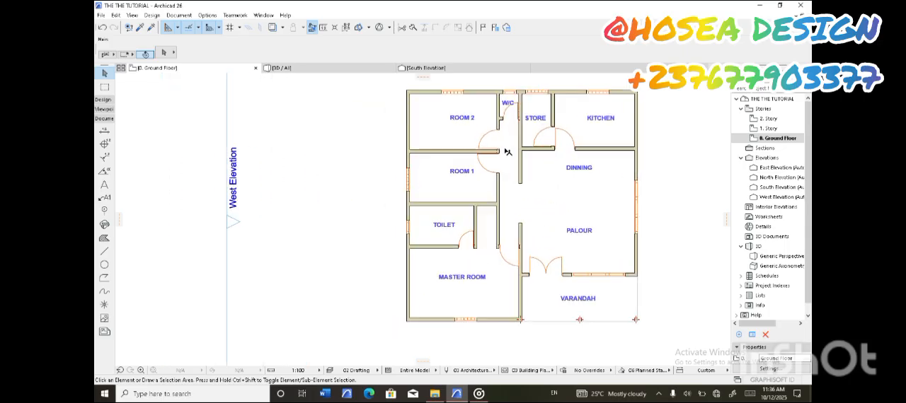
scroll(517, 139, up, 1)
scroll(520, 140, down, 2)
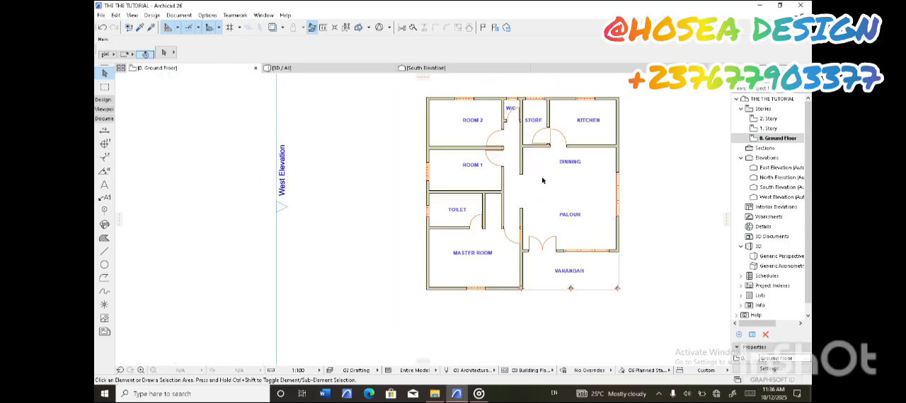
middle_drag(520, 140, 472, 142)
Set the Object tool to place Bed 01 26 from the Beds 26 library folder
click(101, 100)
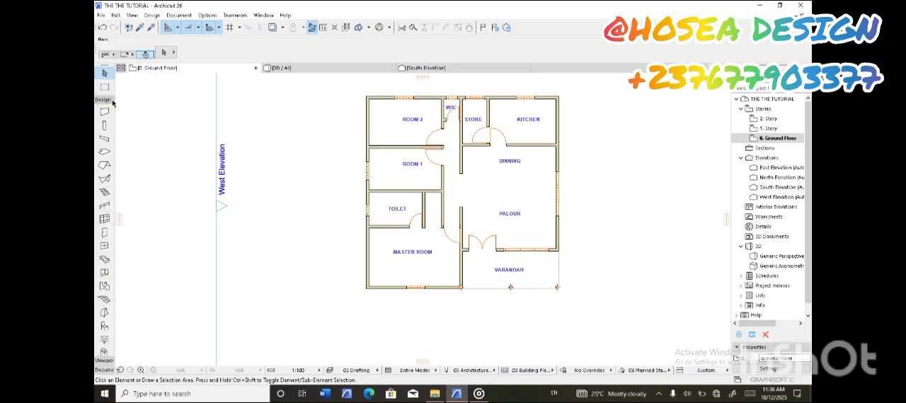
double_click(103, 327)
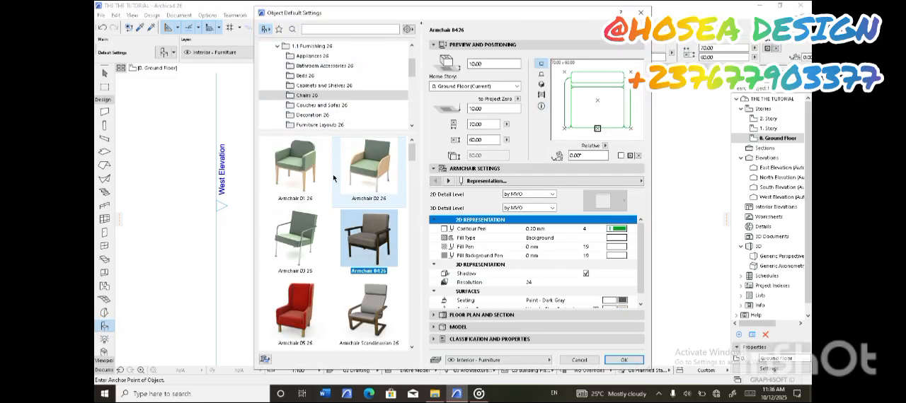
drag(412, 151, 384, 189)
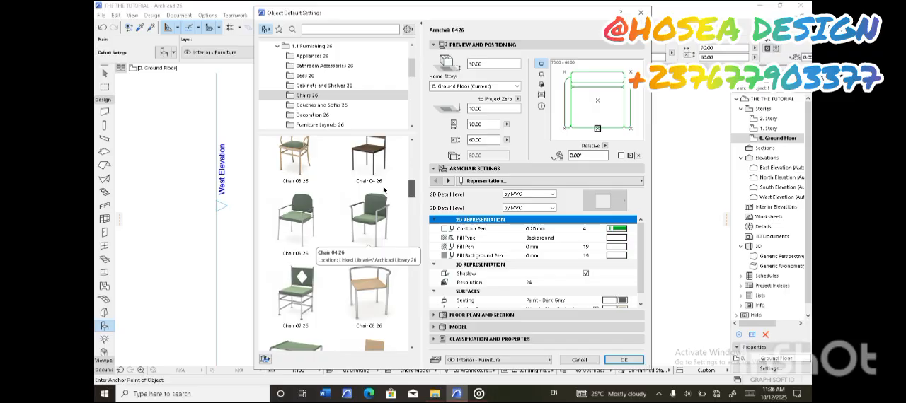
drag(384, 190, 378, 350)
click(305, 75)
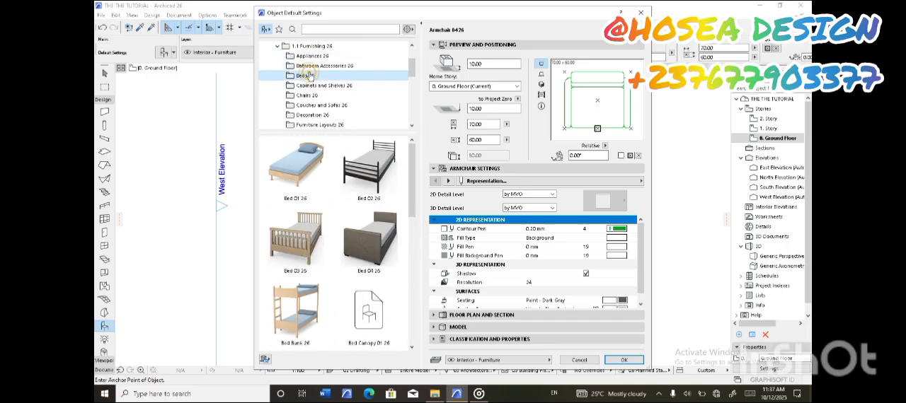
click(295, 166)
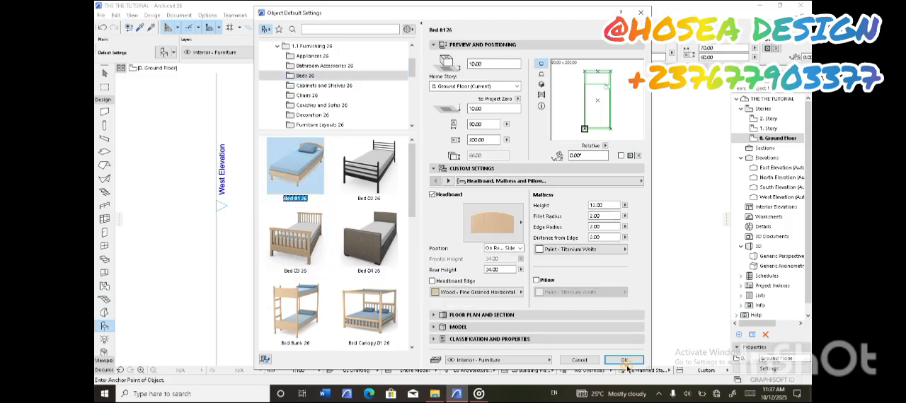
click(386, 301)
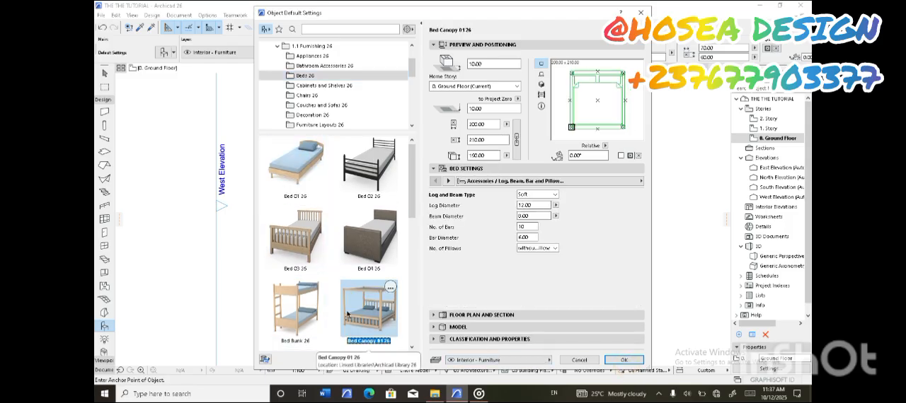
click(286, 316)
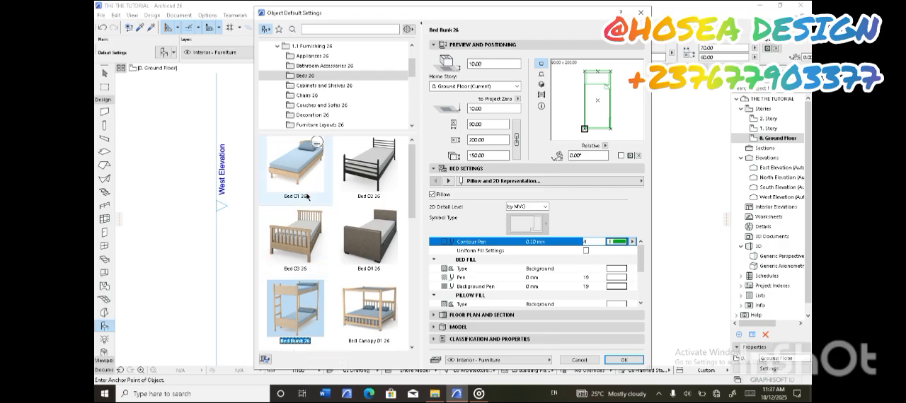
click(308, 166)
click(623, 360)
Place the single bed near ROOM 2 and move it inside the room, beside the west wall
click(380, 116)
click(110, 72)
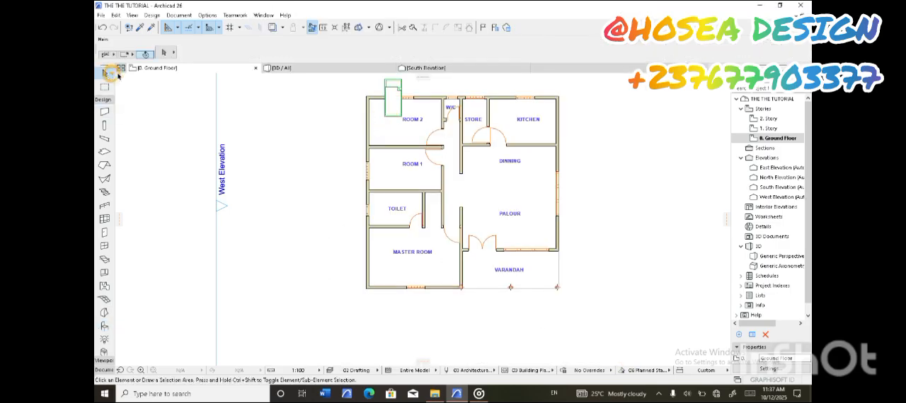
click(394, 87)
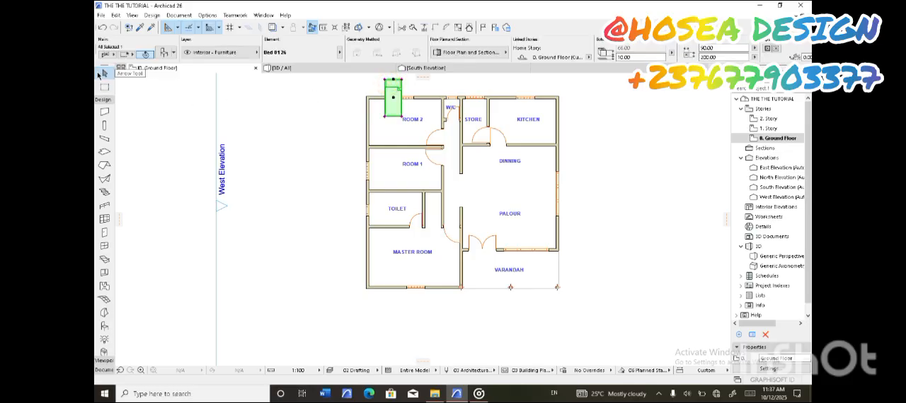
click(394, 98)
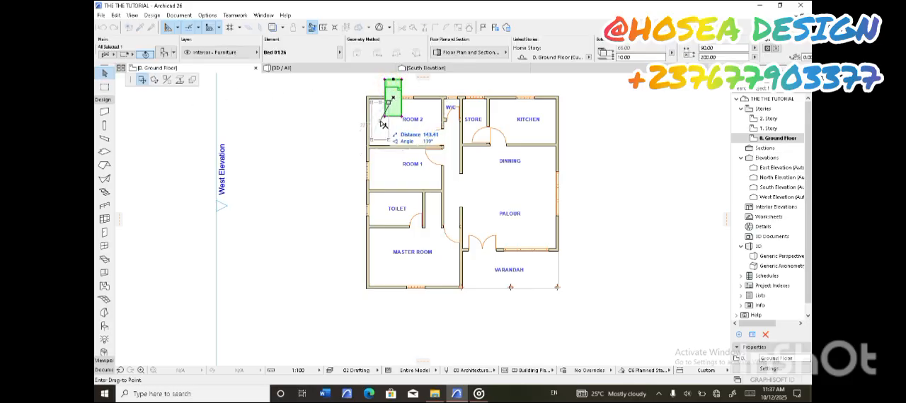
click(382, 124)
Copy the single bed from ROOM 2 straight down into ROOM 1, beside the west wall
click(380, 122)
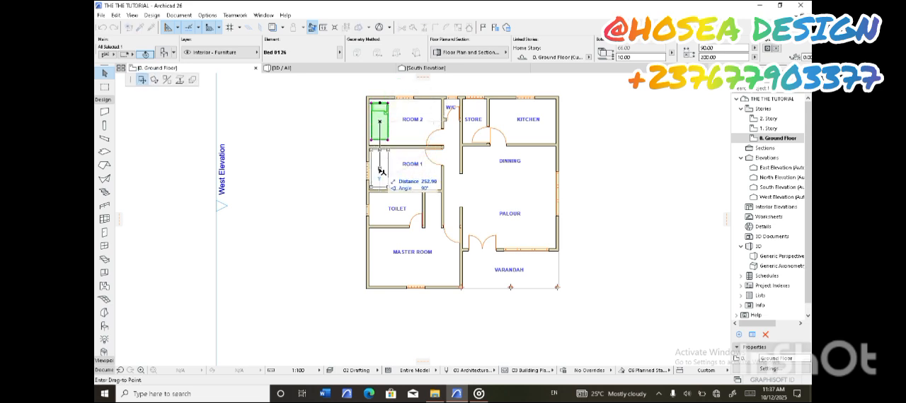
right_click(379, 170)
click(410, 234)
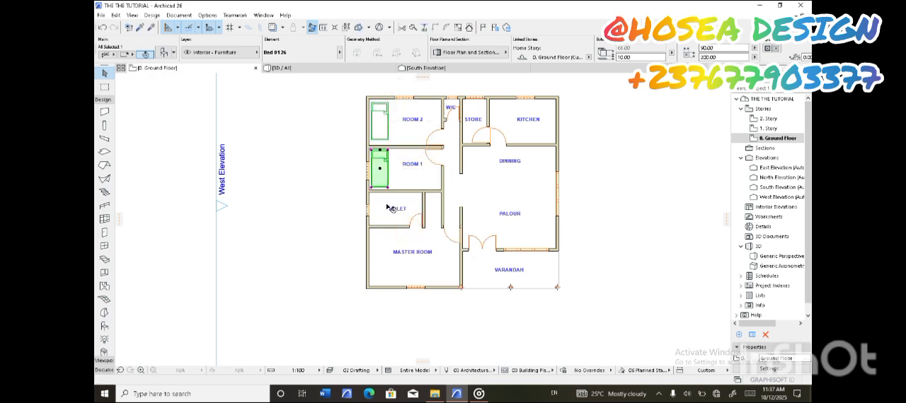
click(515, 195)
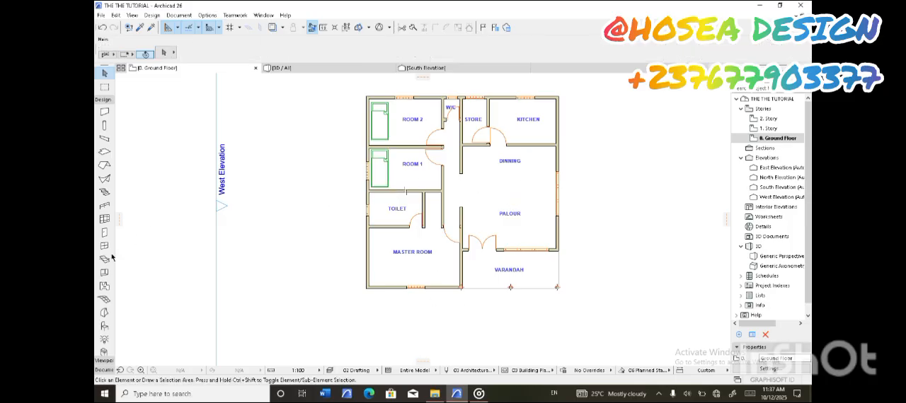
Set the Object tool to place Bed Double 01 26 from the Beds 26 library folder
click(106, 326)
double_click(107, 327)
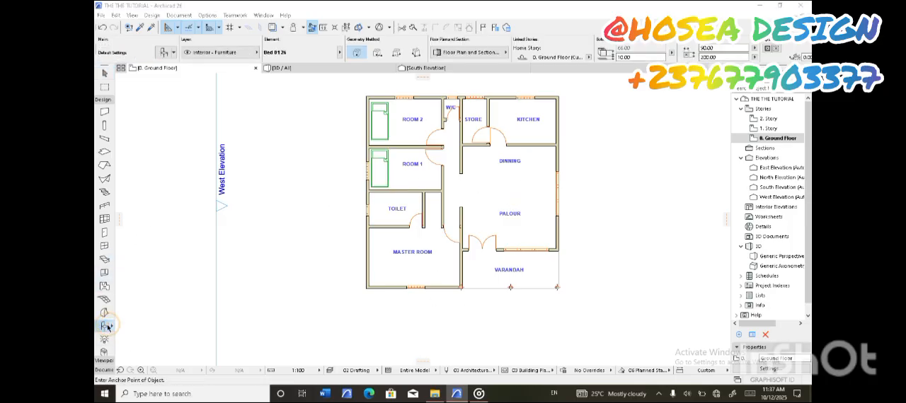
drag(410, 183, 417, 265)
click(290, 218)
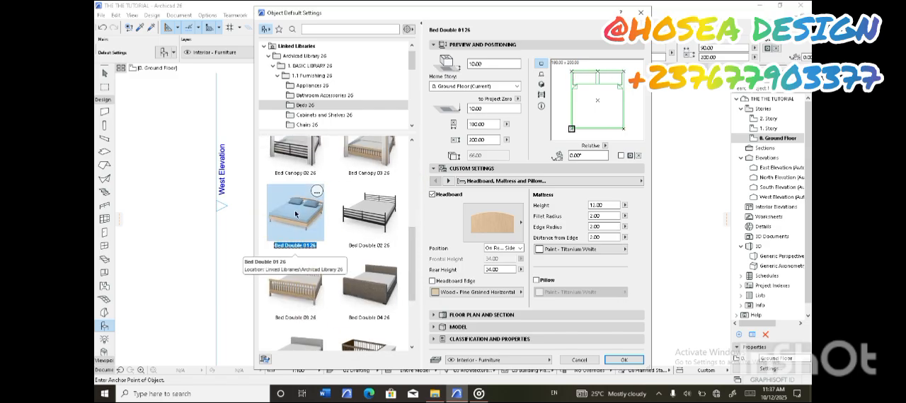
click(624, 361)
Place the double bed and move it into the southwest corner of the MASTER ROOM
click(386, 244)
click(105, 71)
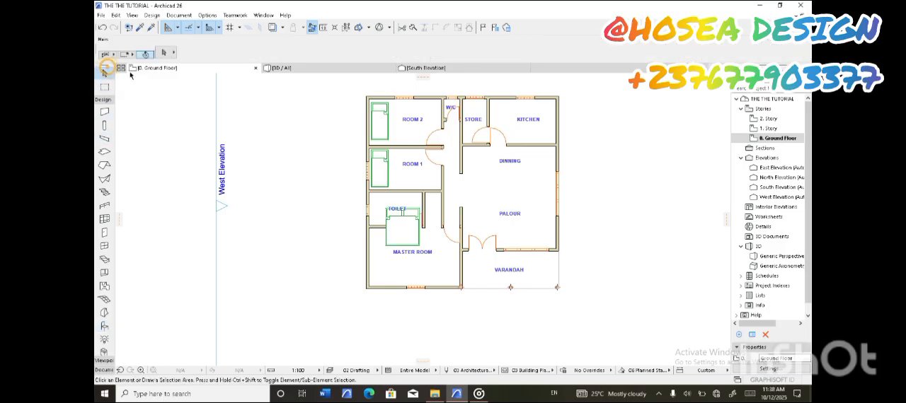
click(396, 225)
click(402, 226)
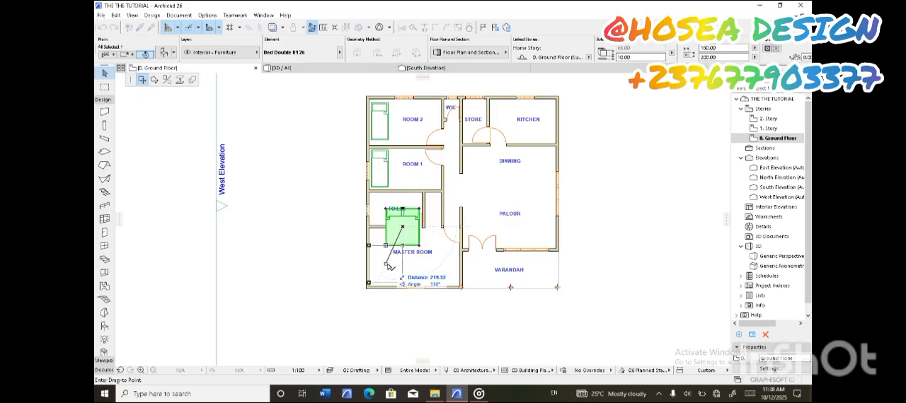
click(388, 267)
Rotate the double bed a quarter turn clockwise about a point west of the house so its headboard faces east
click(385, 263)
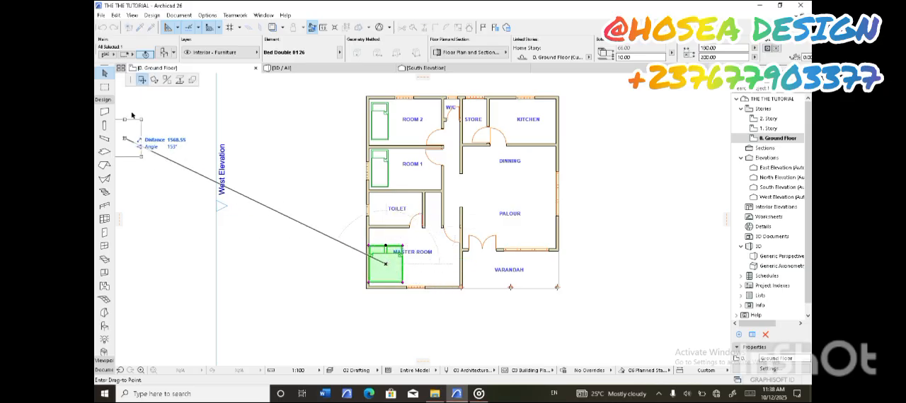
click(155, 83)
click(282, 264)
click(386, 264)
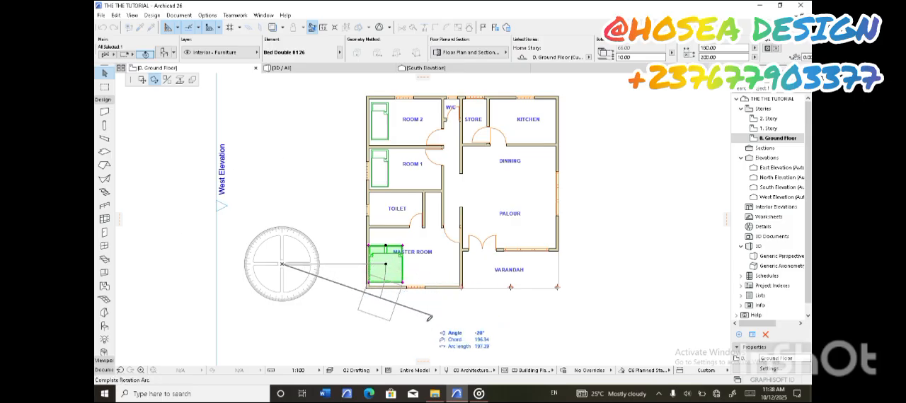
click(283, 347)
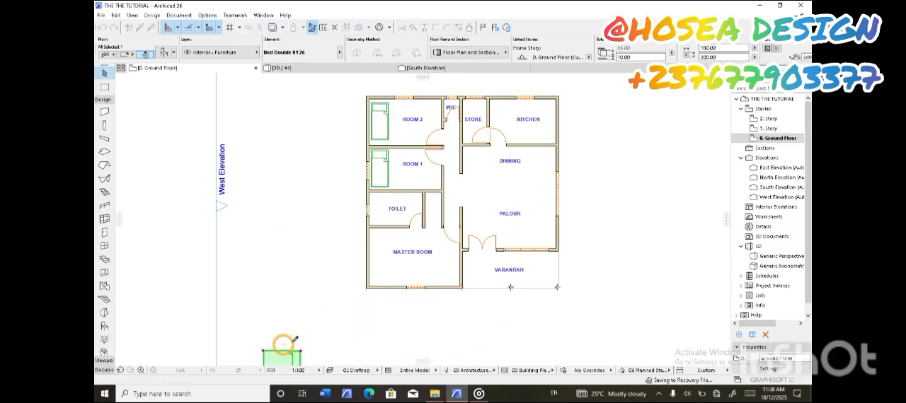
Move the rotated double bed into the MASTER ROOM's southeast corner, with its headboard against the east wall
scroll(304, 293, down, 1)
click(276, 349)
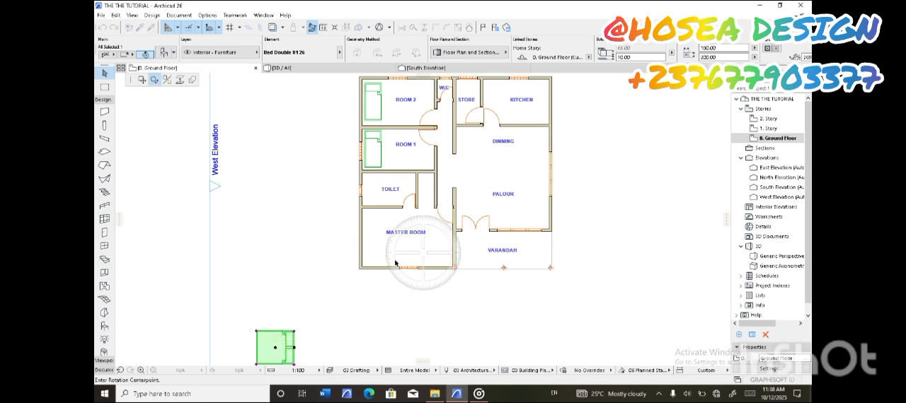
click(142, 80)
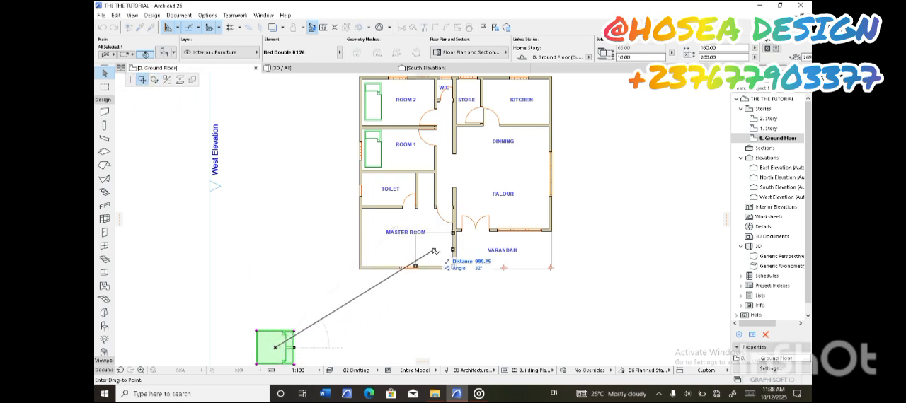
click(434, 250)
scroll(409, 261, up, 1)
scroll(409, 262, down, 1)
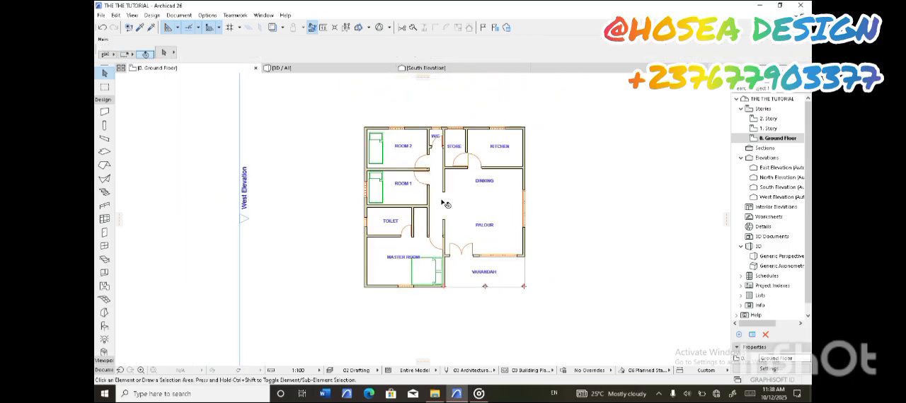
scroll(480, 205, up, 1)
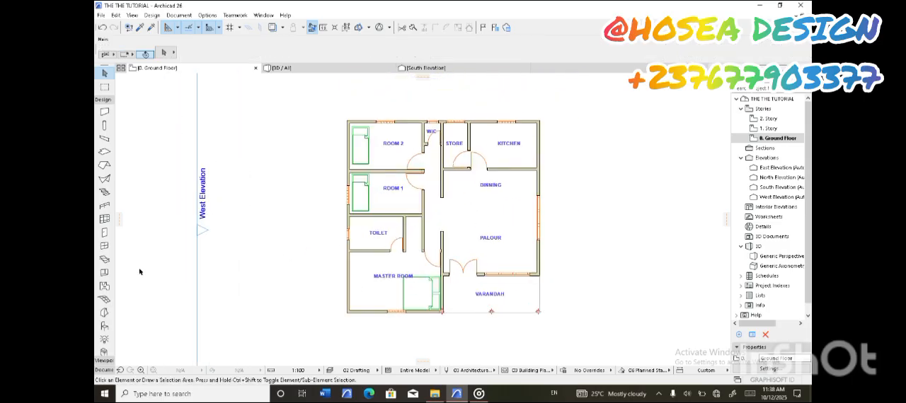
Examine the Chairs 26 and Couches and Sofas 26 library folders for living-room furniture
double_click(104, 326)
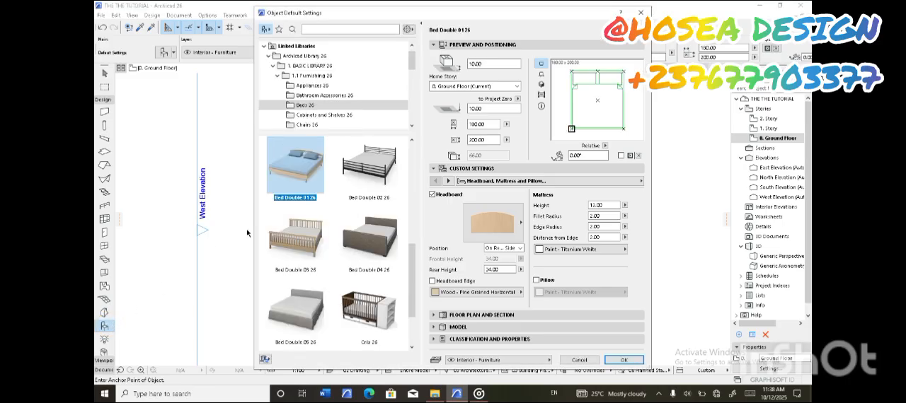
click(302, 85)
click(306, 104)
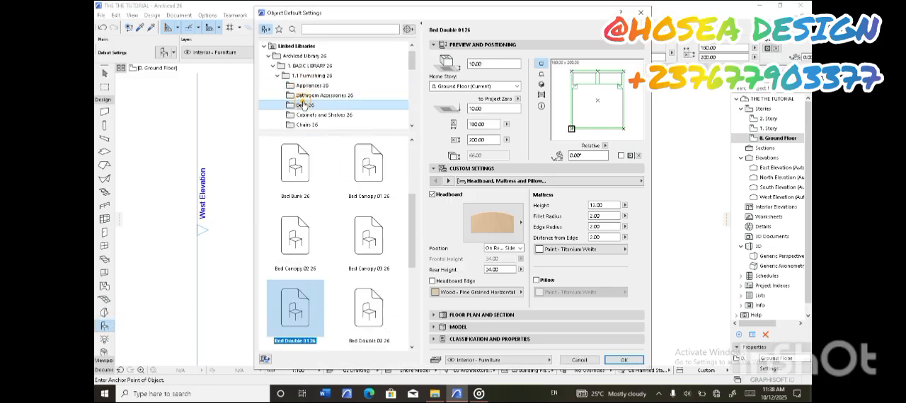
click(312, 117)
click(309, 125)
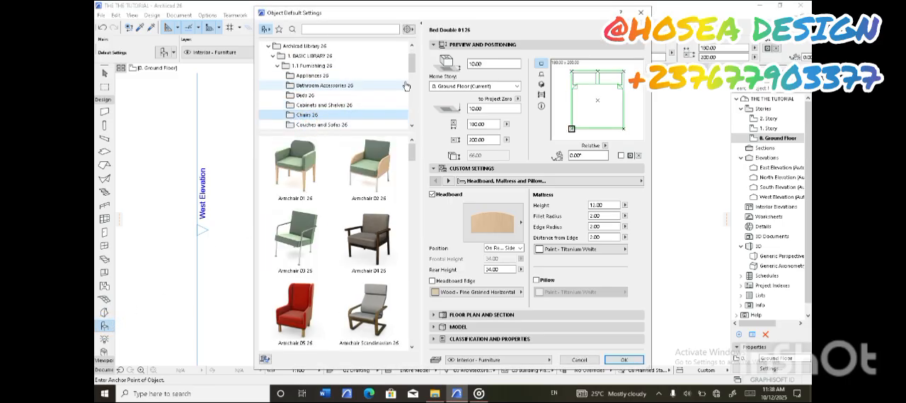
drag(412, 66, 412, 78)
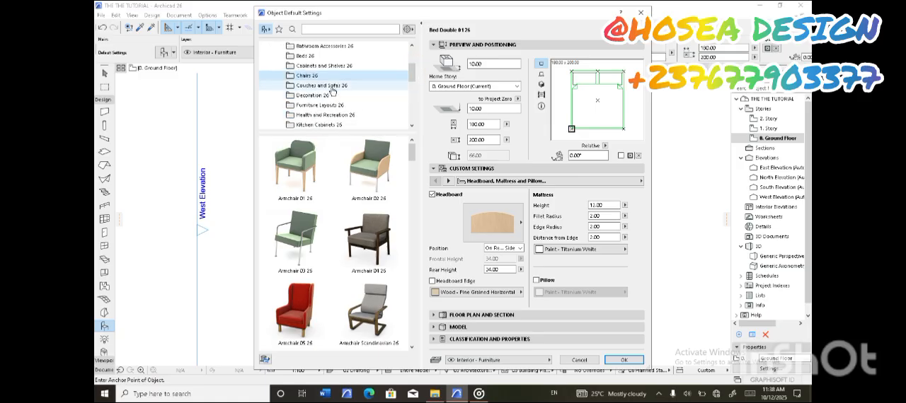
click(331, 86)
click(315, 145)
drag(411, 164, 423, 346)
Set the Object tool to place Sofa Layout 26 from the Furniture Layouts 26 library folder
click(312, 95)
click(319, 105)
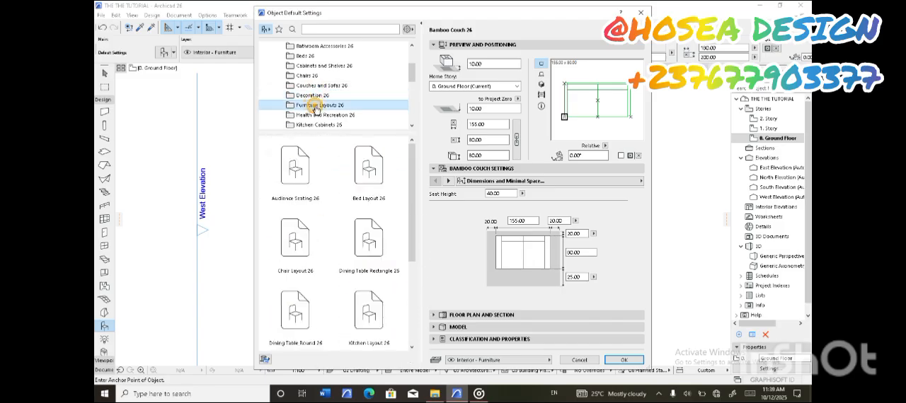
drag(414, 177, 420, 268)
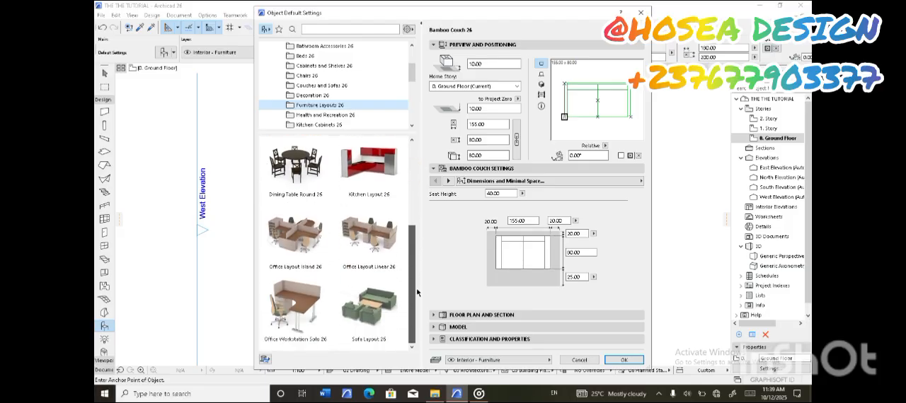
click(369, 305)
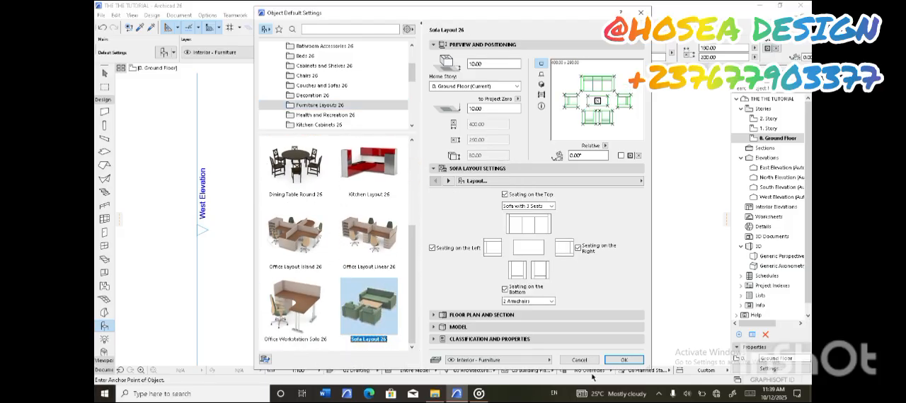
click(623, 360)
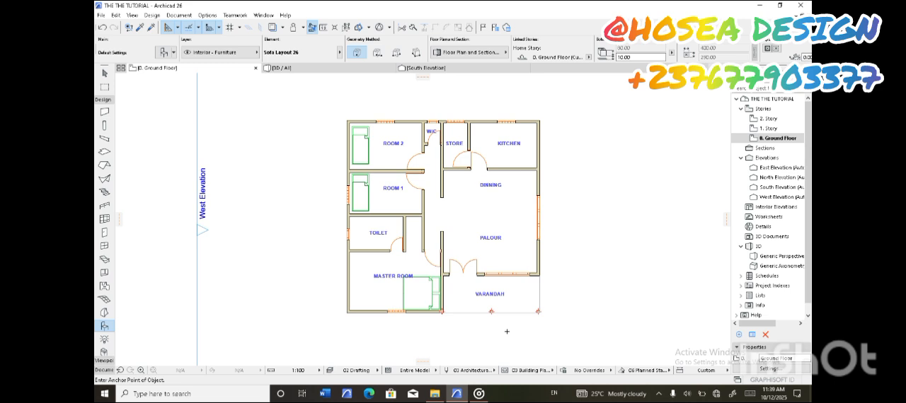
Place the sofa layout in the PALOUR and shift it southeast so its coffee table sits just past the room label
click(487, 229)
click(104, 73)
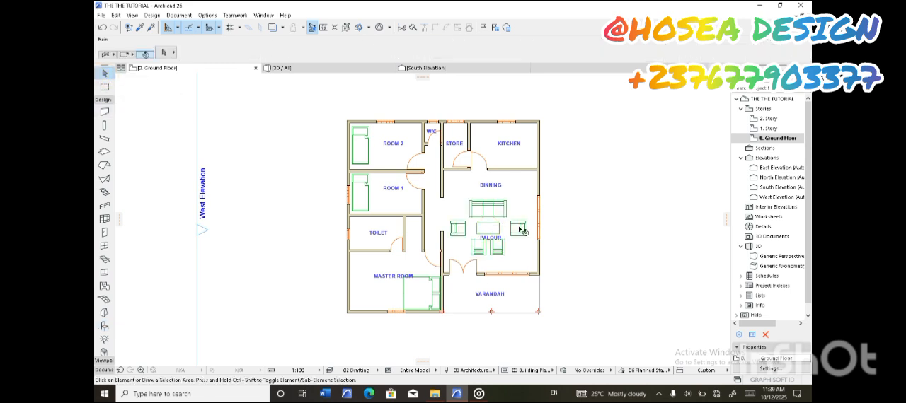
click(494, 235)
click(489, 230)
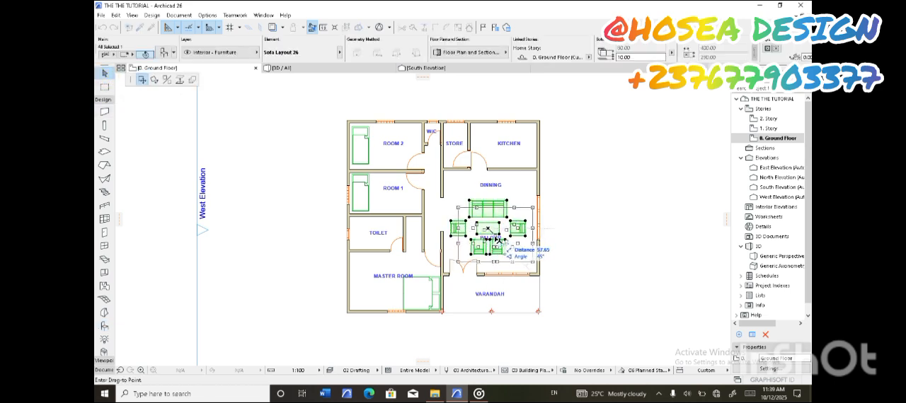
click(498, 241)
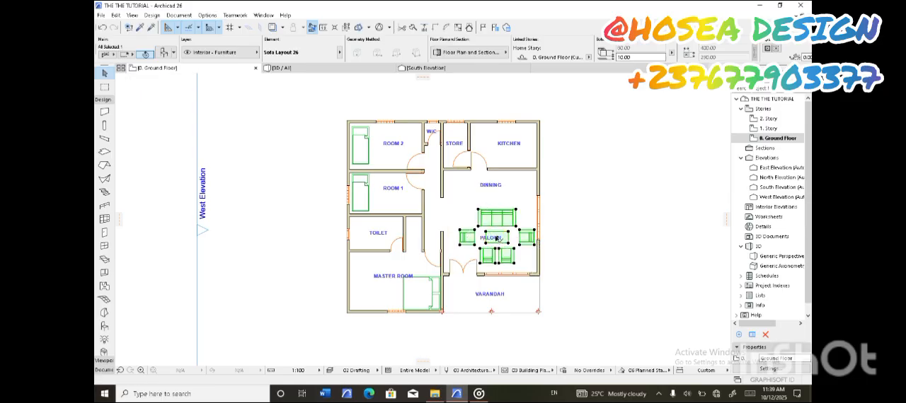
click(560, 198)
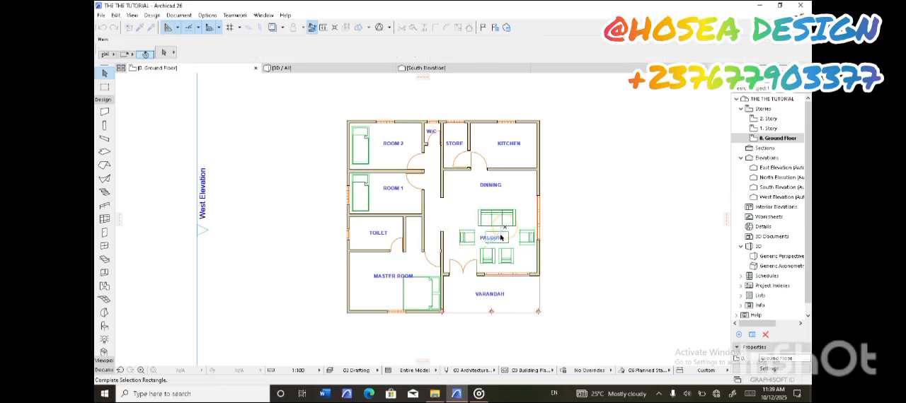
click(508, 231)
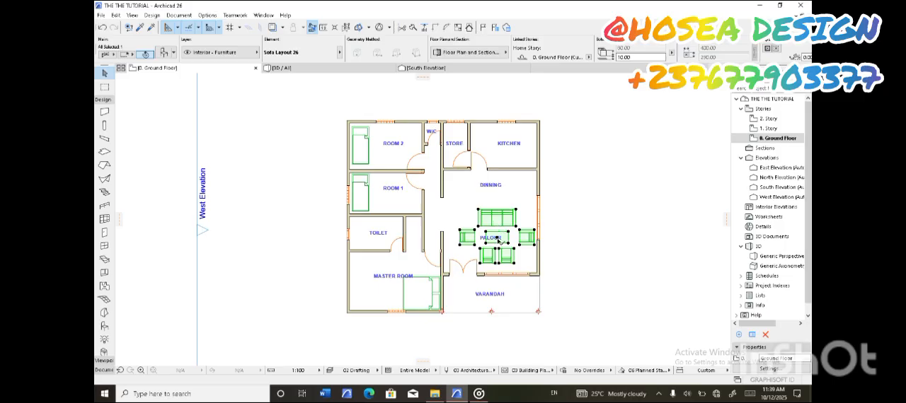
click(578, 203)
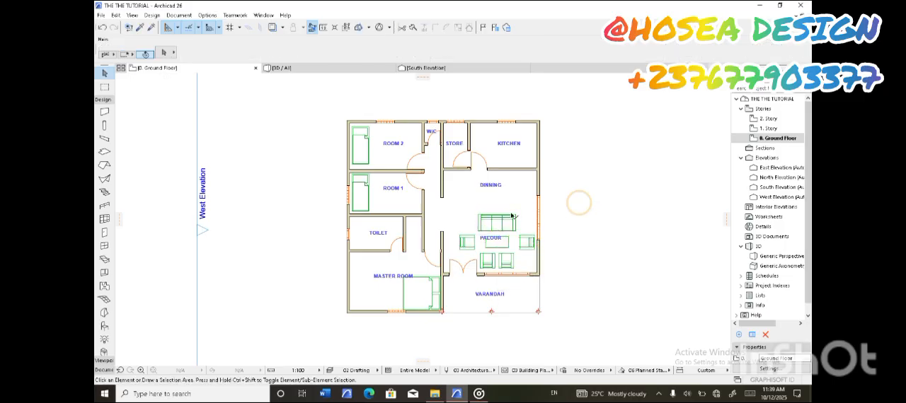
Place the six-seat Dining Table Round 26 from the Furniture Layouts 26 library folder at the DINNING label
double_click(105, 326)
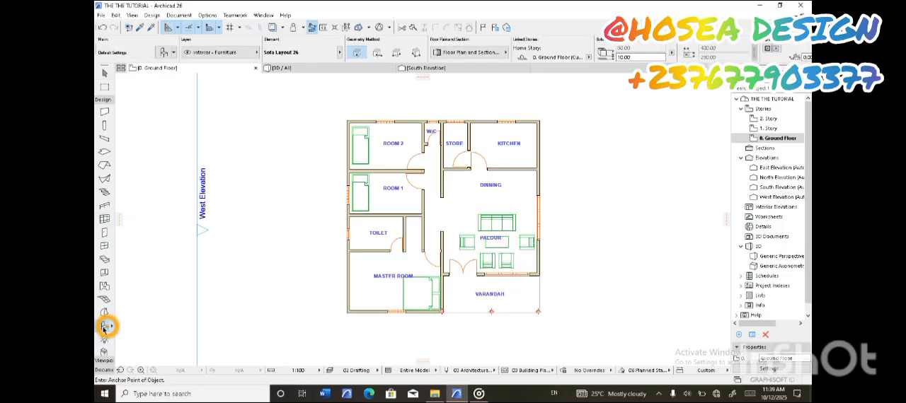
click(295, 161)
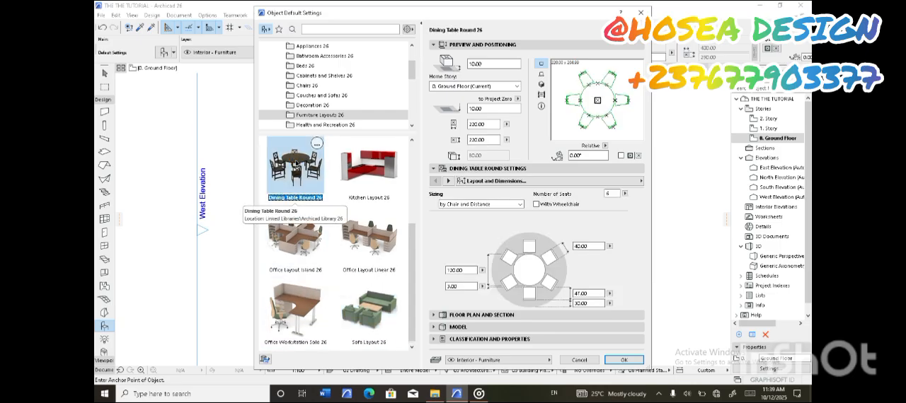
click(622, 360)
click(489, 187)
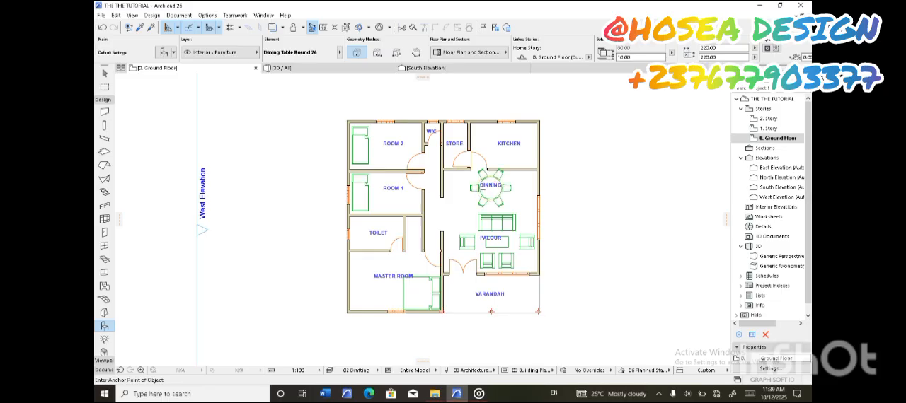
Move the round dining table east toward the dining area's window wall and nudge it slightly north
click(104, 74)
click(493, 191)
click(493, 190)
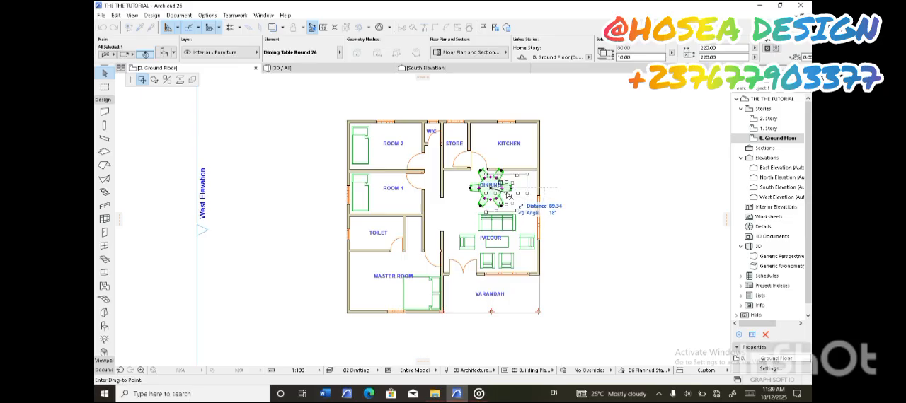
click(510, 192)
click(558, 177)
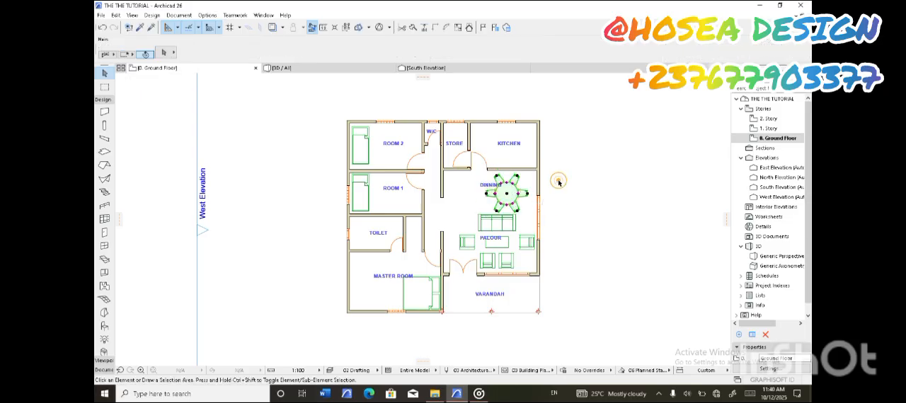
click(506, 192)
click(505, 191)
click(509, 192)
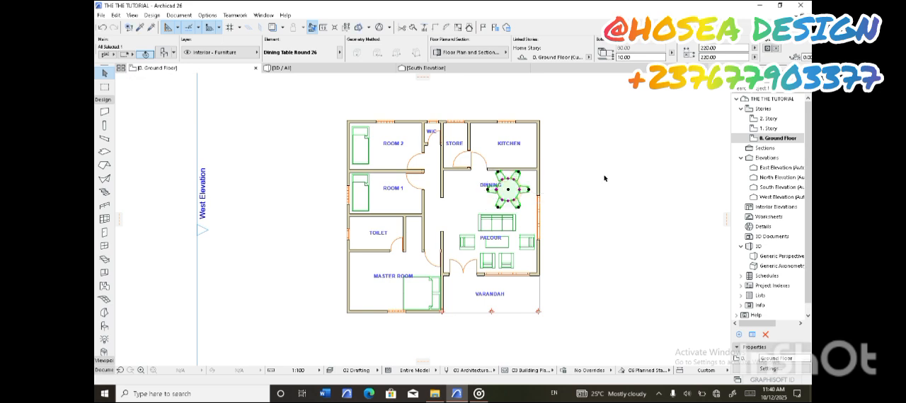
click(602, 177)
Nudge the sofa layout slightly south, away from the dining table
click(507, 233)
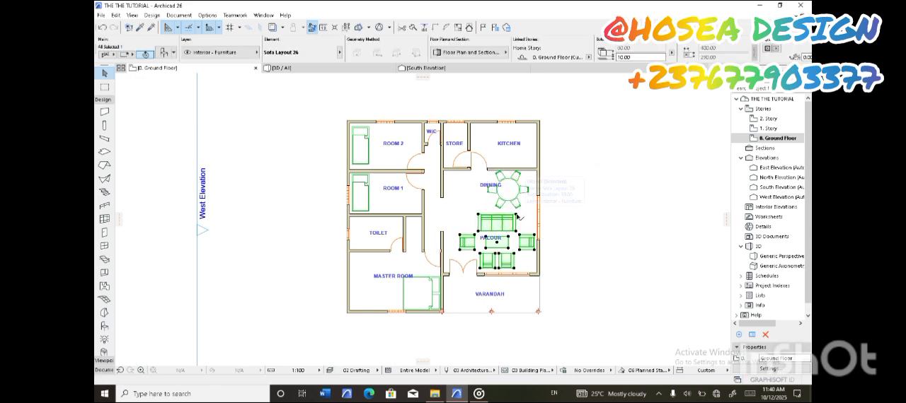
click(518, 216)
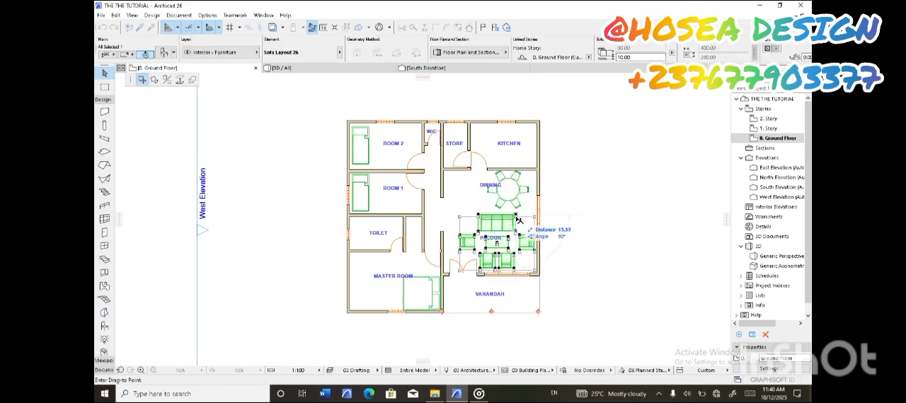
click(518, 217)
click(581, 204)
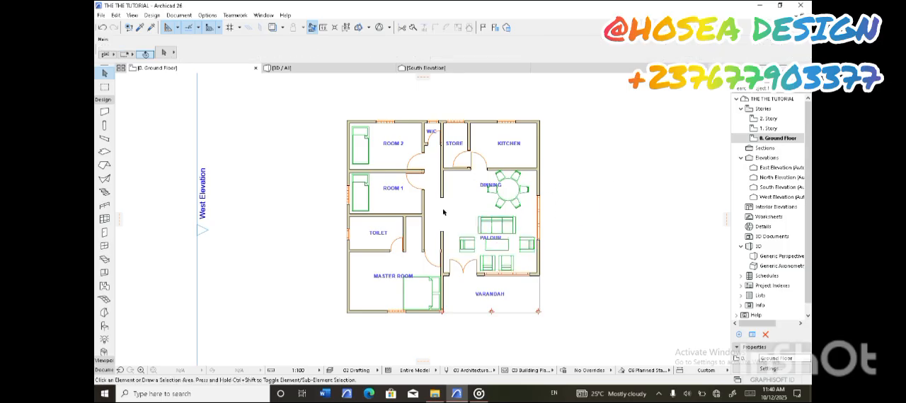
Inspect the furnished house in the 3D view, orbiting to look in through the east window
scroll(462, 209, down, 2)
scroll(476, 157, up, 4)
scroll(495, 170, down, 2)
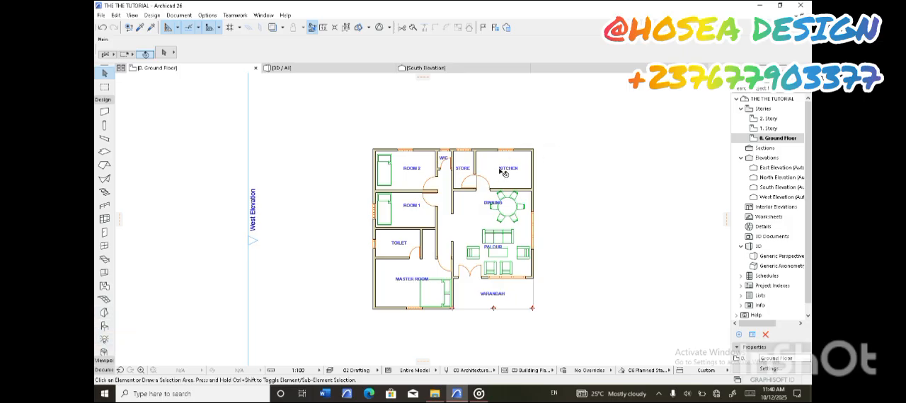
click(304, 68)
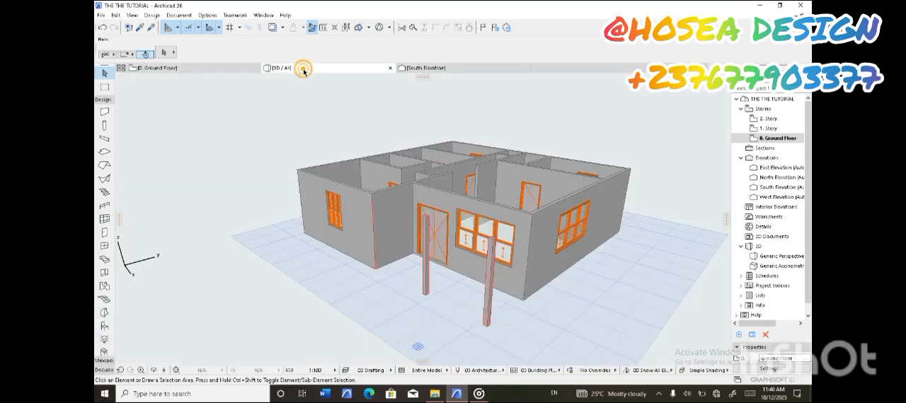
shift+middle_drag(475, 174, 308, 223)
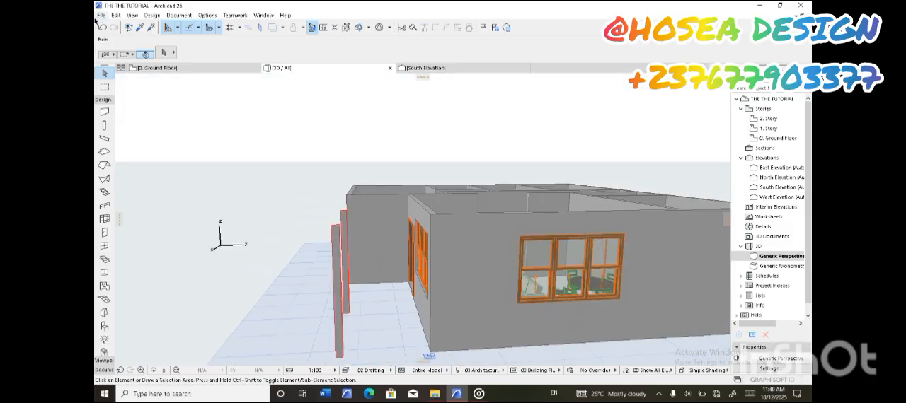
Return to the ground floor plan and examine the furniture arrangement in every room
click(168, 69)
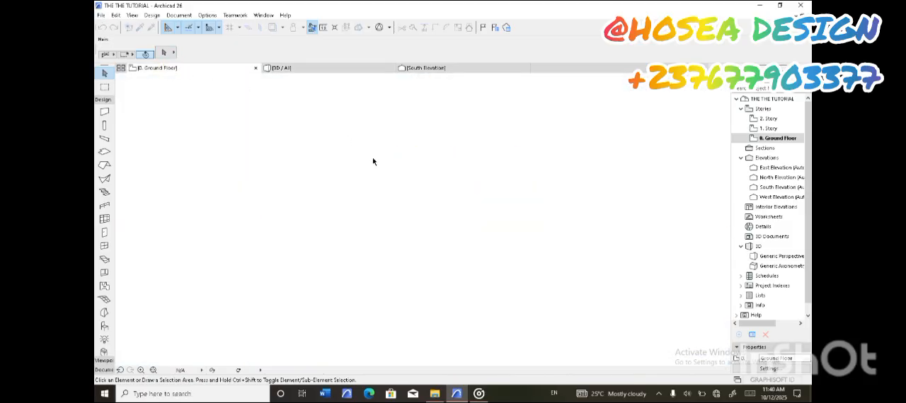
scroll(448, 216, up, 3)
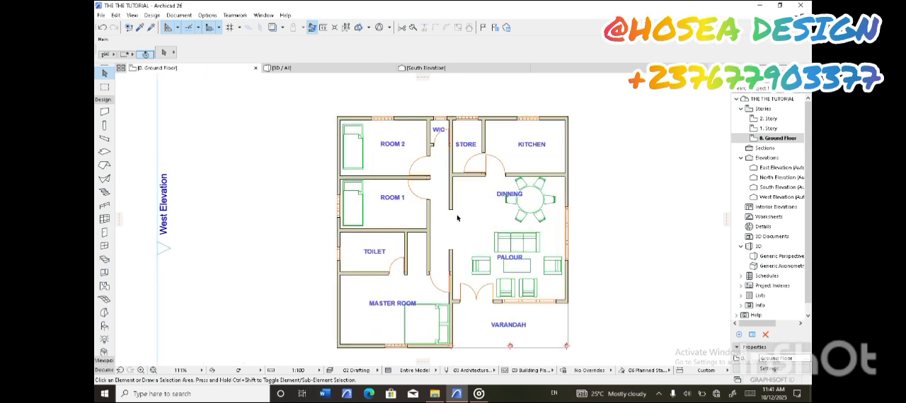
scroll(457, 217, up, 1)
scroll(457, 218, down, 1)
middle_drag(458, 218, 452, 203)
scroll(452, 203, down, 3)
scroll(454, 202, up, 4)
scroll(453, 203, down, 2)
scroll(453, 202, up, 3)
scroll(453, 202, down, 2)
scroll(453, 202, down, 1)
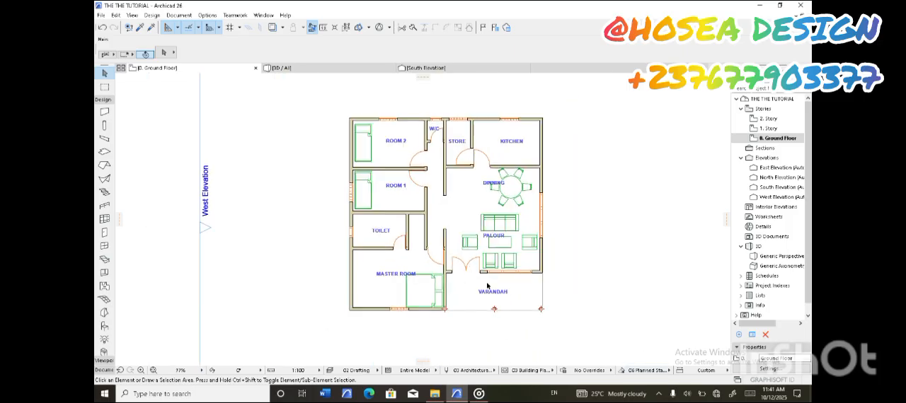
Open the Dimension tool's default settings and set the dimension text to green pen 4
click(104, 100)
click(105, 118)
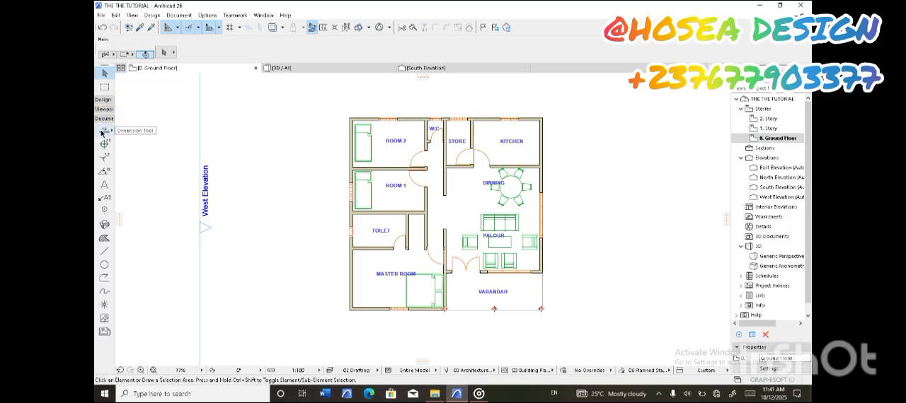
click(104, 132)
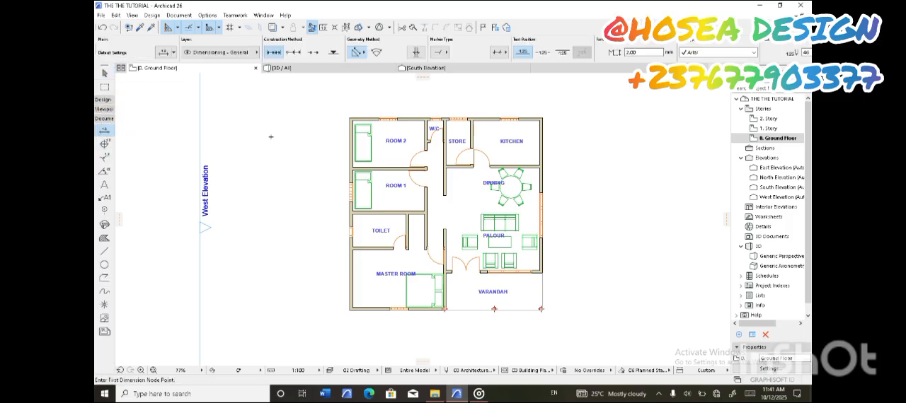
click(165, 53)
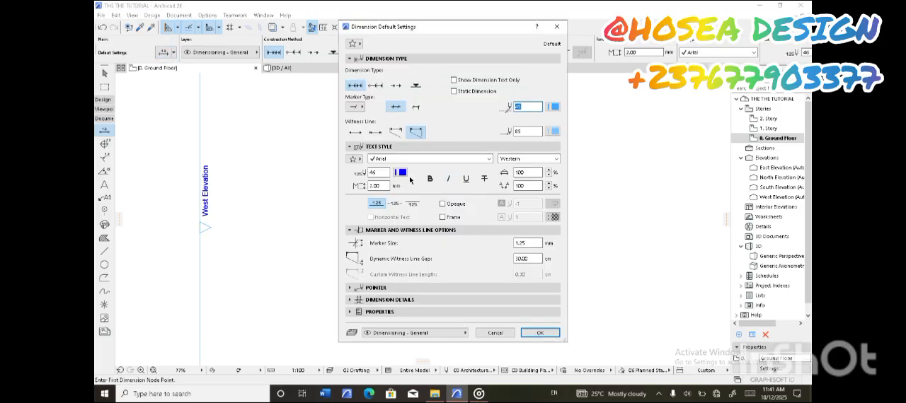
click(401, 173)
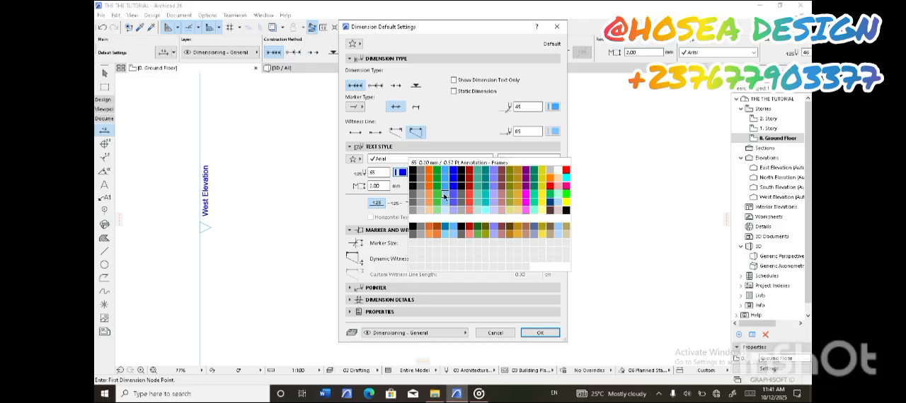
click(436, 172)
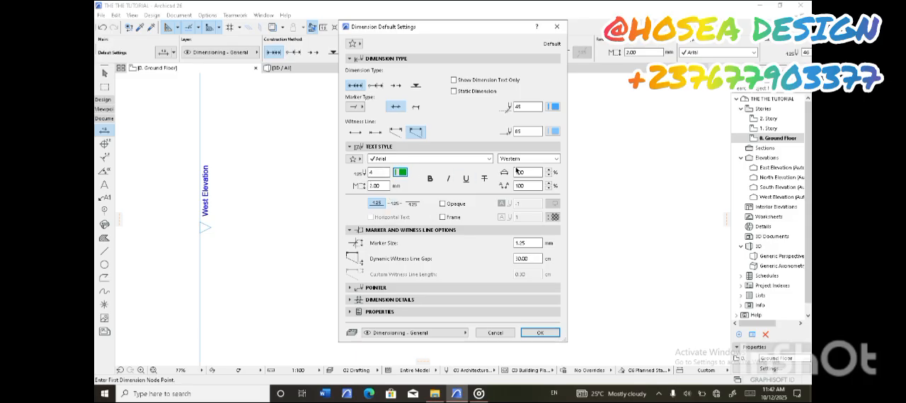
Set the default dimensions to custom-length witness lines and solid arrowhead markers, and apply the settings
click(398, 131)
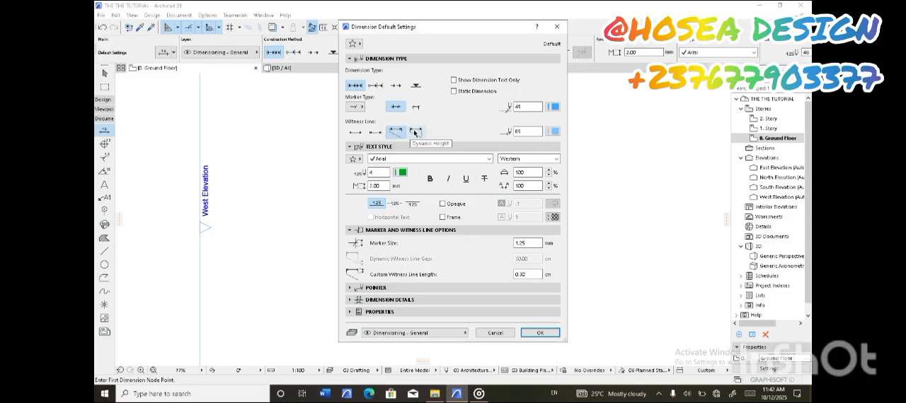
click(359, 105)
click(386, 84)
click(355, 106)
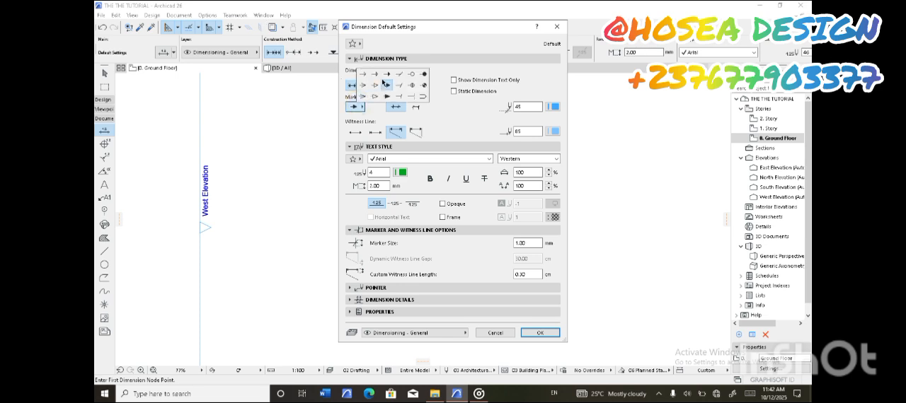
click(543, 333)
click(542, 333)
scroll(532, 143, up, 3)
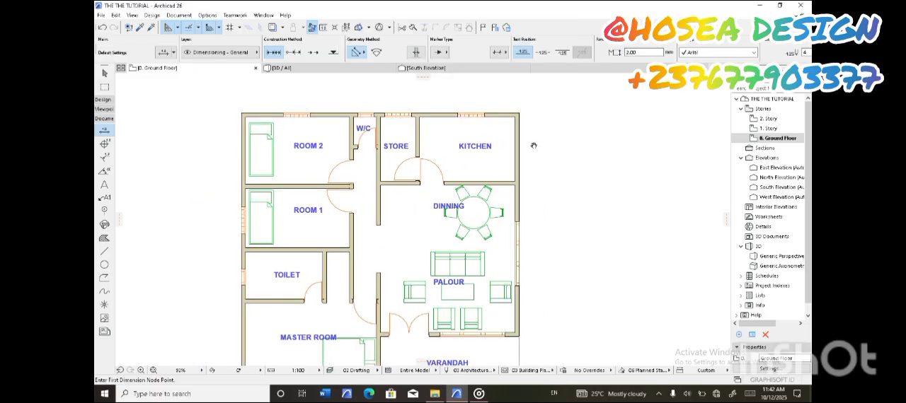
scroll(516, 164, down, 2)
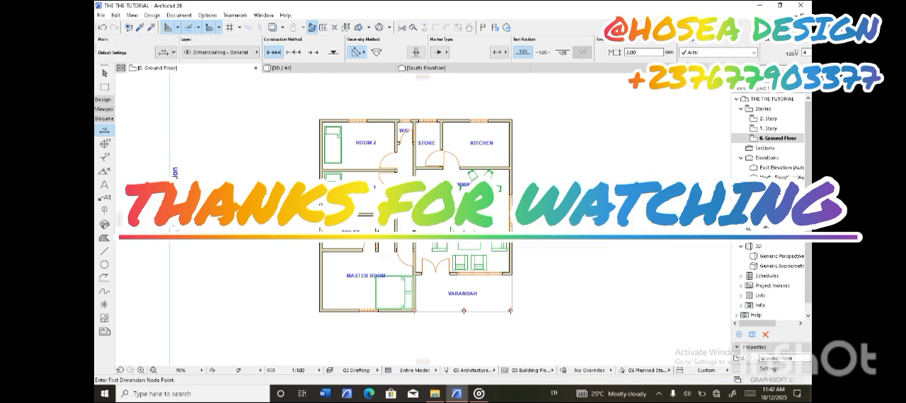
scroll(391, 200, up, 2)
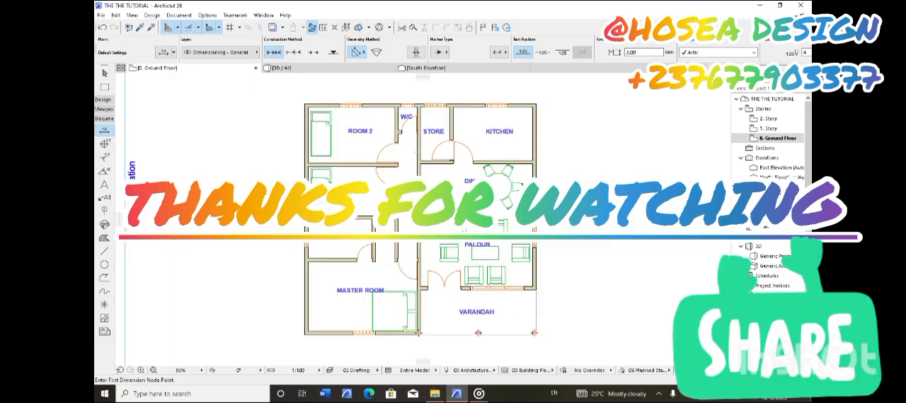